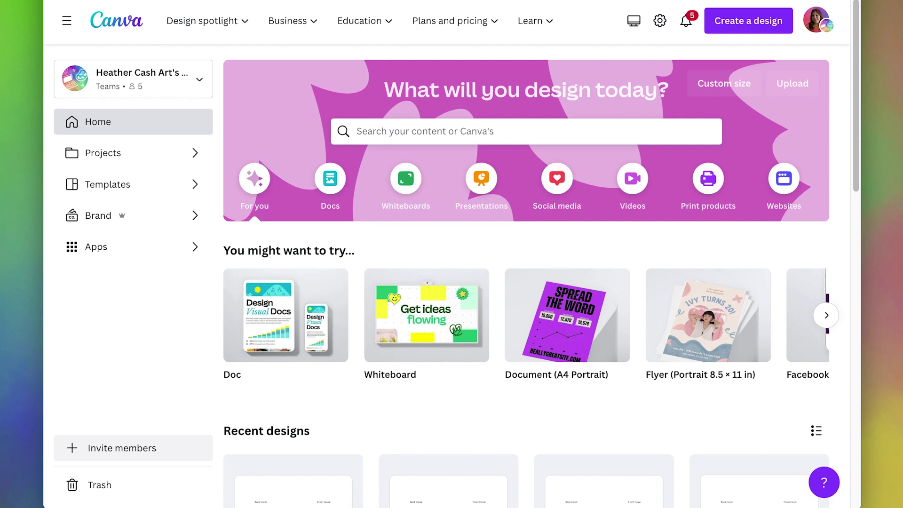
Step: Create a custom-size design in inches, 8.5 wide by 11 high
click(767, 31)
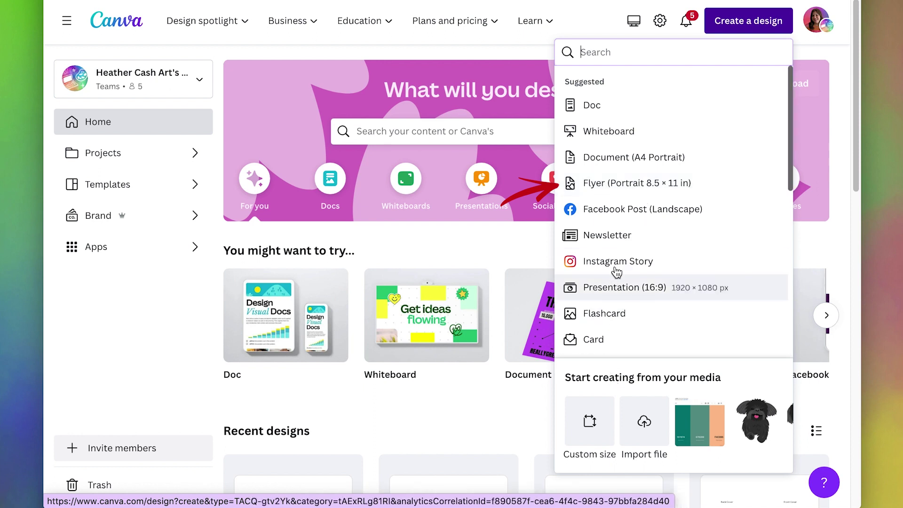
click(585, 425)
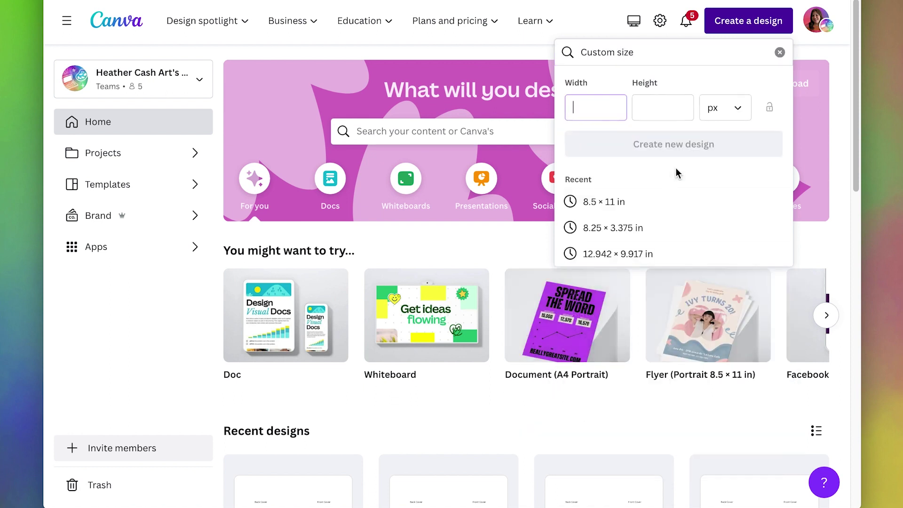
click(719, 108)
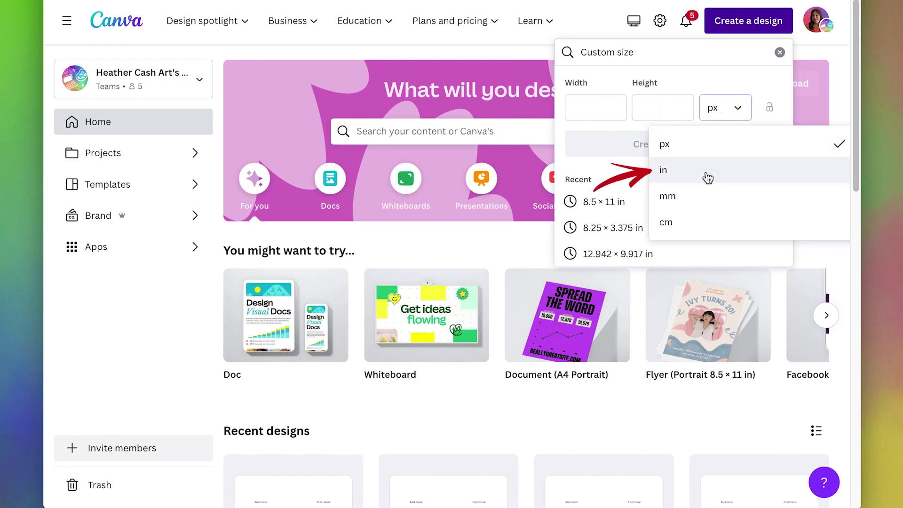
click(708, 178)
click(617, 112)
text(8.5)
key(Tab)
text(11)
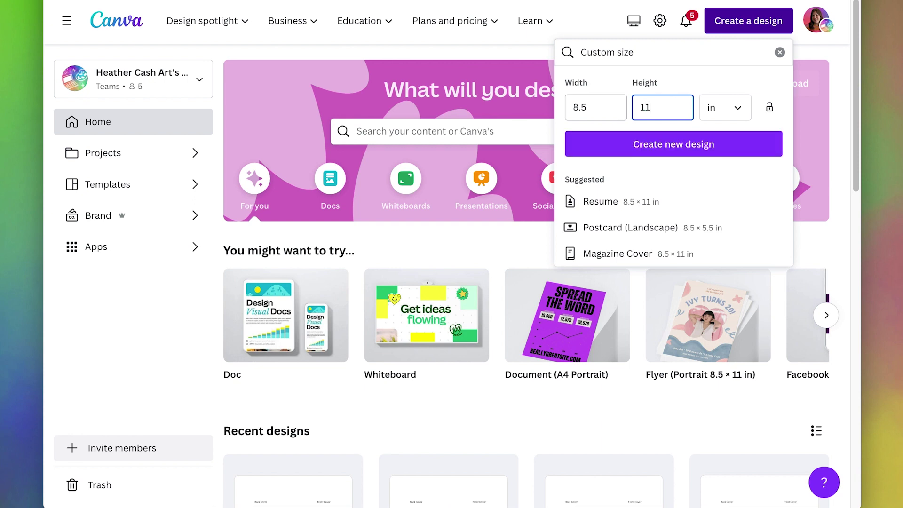
click(688, 145)
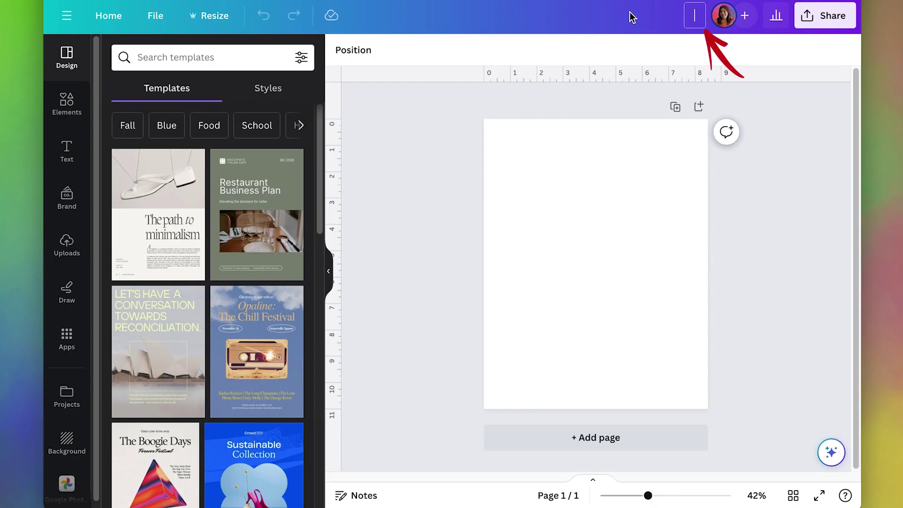
Step: Title the design 'Daily Planner' and apply the first 'to do list' template
text(Daily Planner)
key(Return)
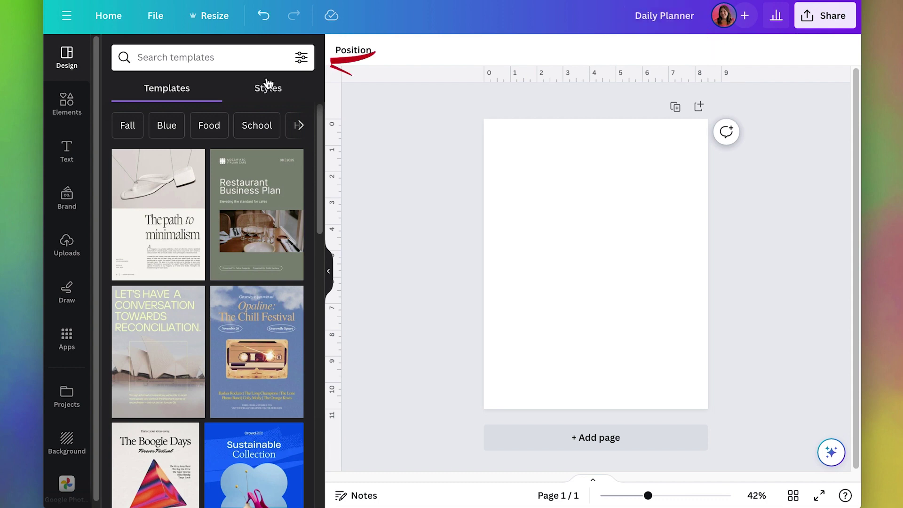
click(155, 55)
text(to do list)
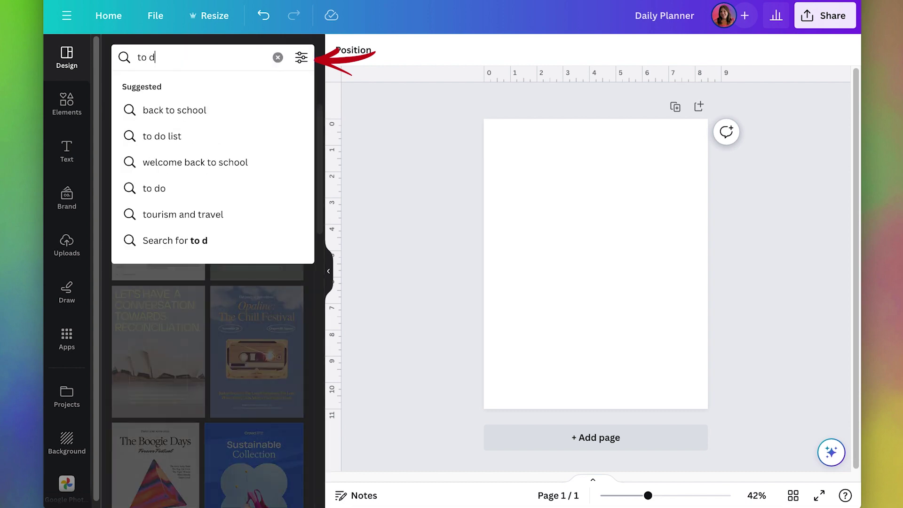
key(Return)
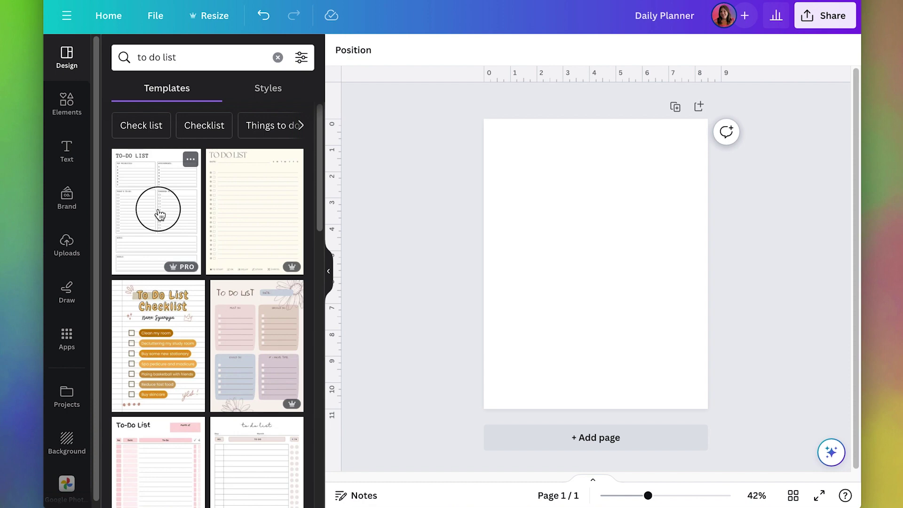
click(159, 215)
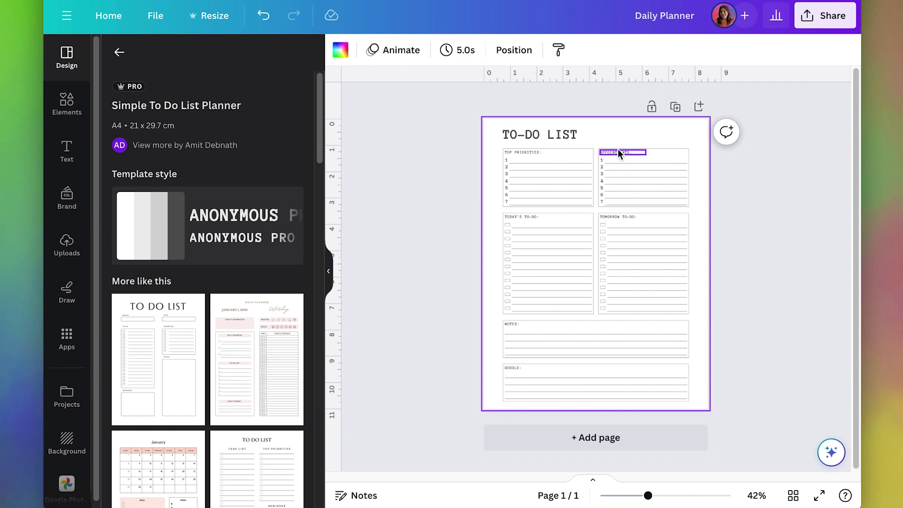
Step: Hide the Design panel, briefly check Uploads, then bring up the Elements library
click(328, 276)
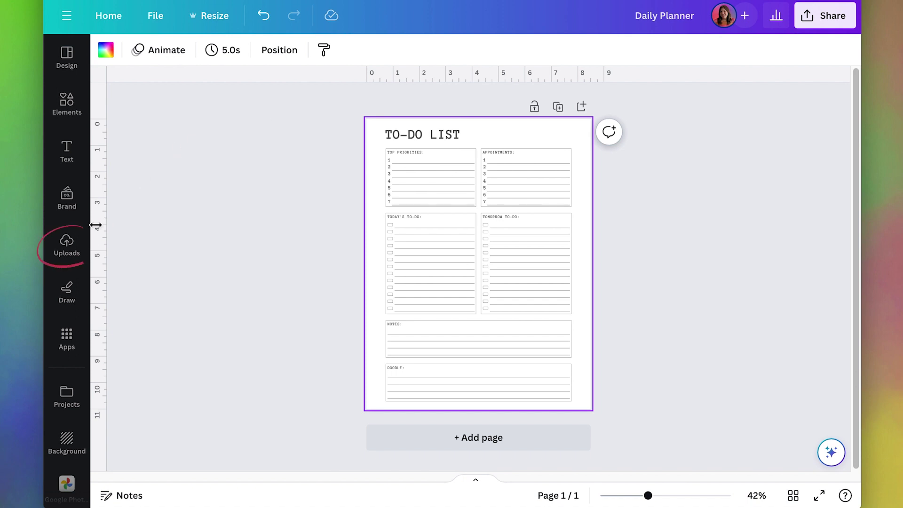
click(77, 255)
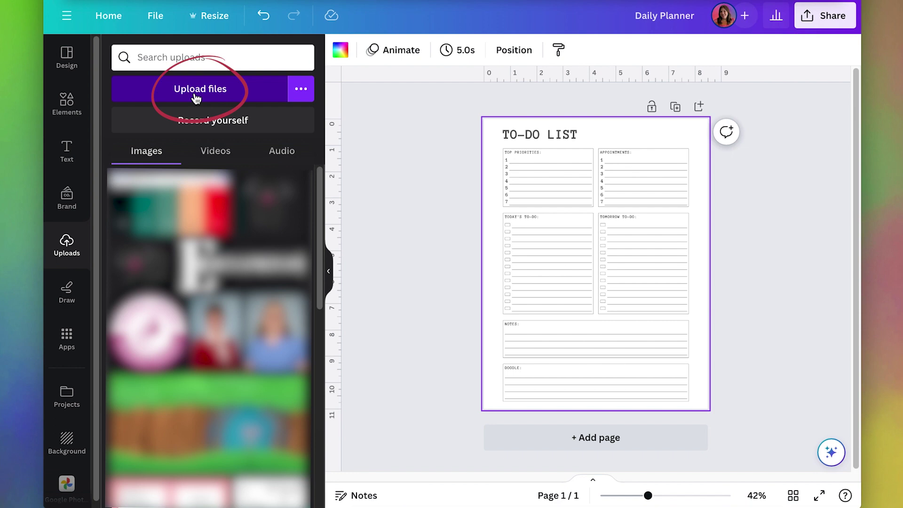
click(328, 271)
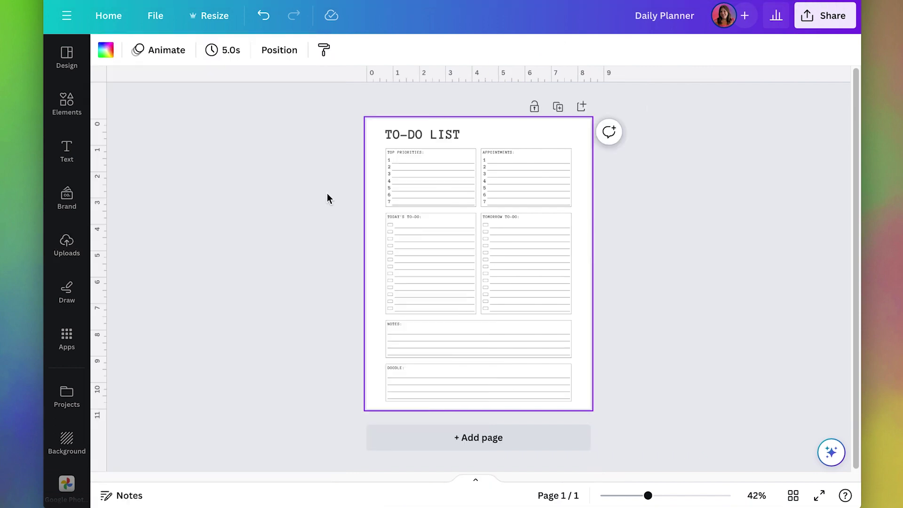
click(68, 105)
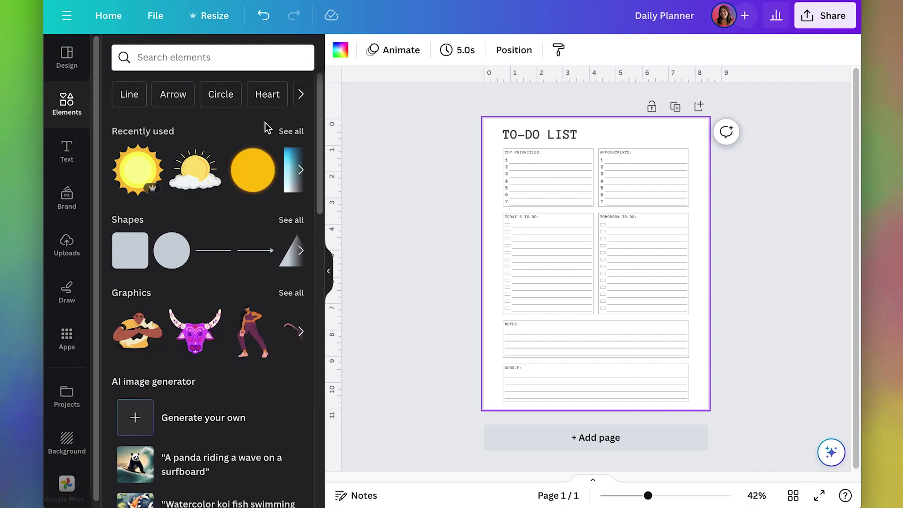
Step: Search elements for 'bird' and scroll through all the bird Graphics results
click(198, 57)
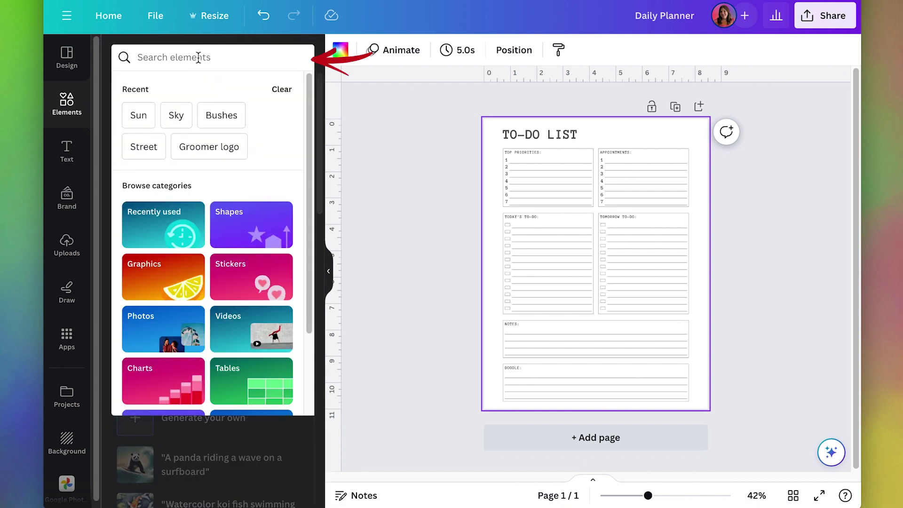
text(bi)
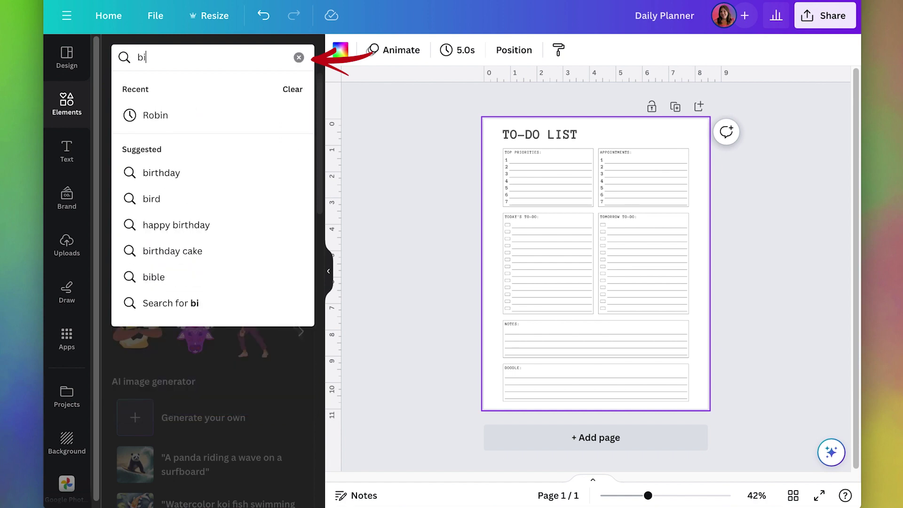
text(rd)
key(Return)
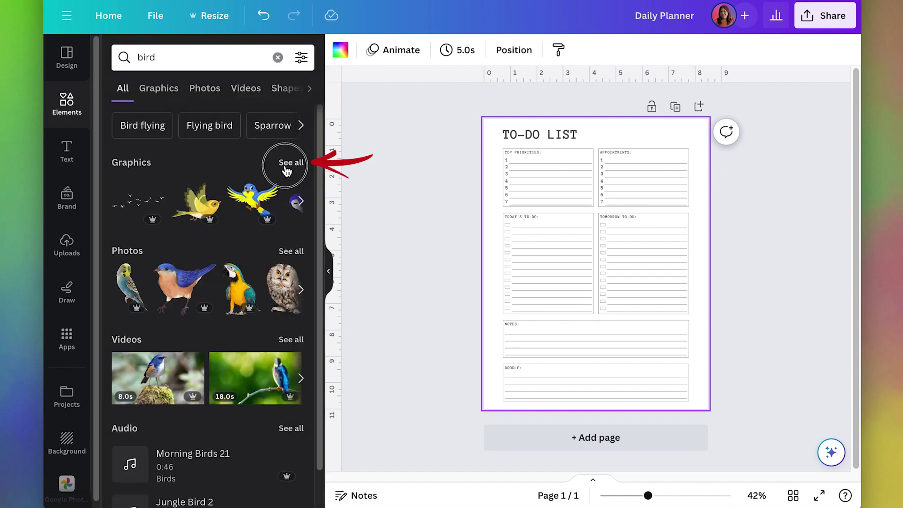
click(285, 168)
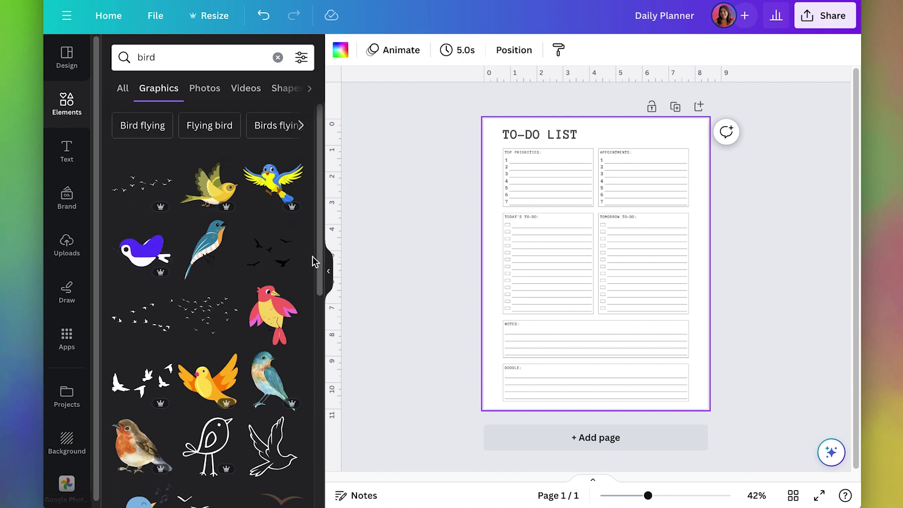
drag(315, 261, 312, 472)
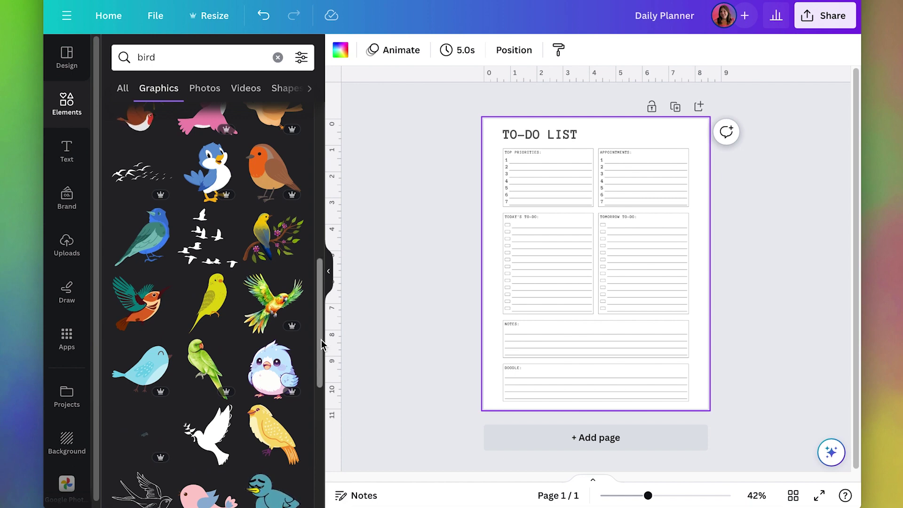
drag(320, 339, 316, 505)
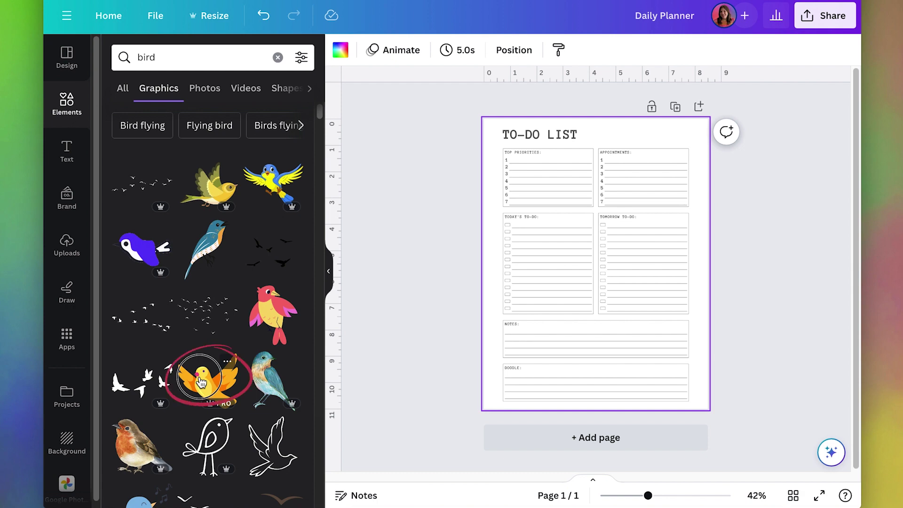
Step: Add yellow and brown bird graphics, shrinking the yellow bird into the lower-right Notes area
click(201, 381)
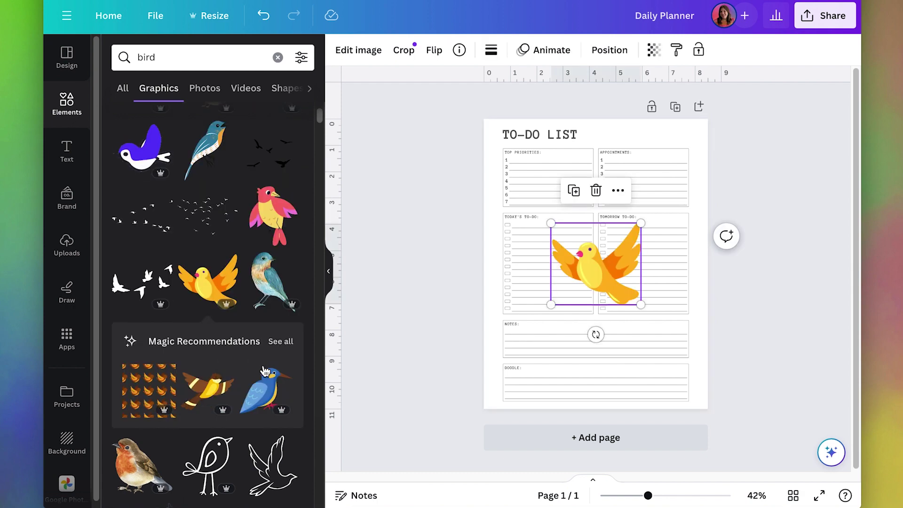
click(277, 343)
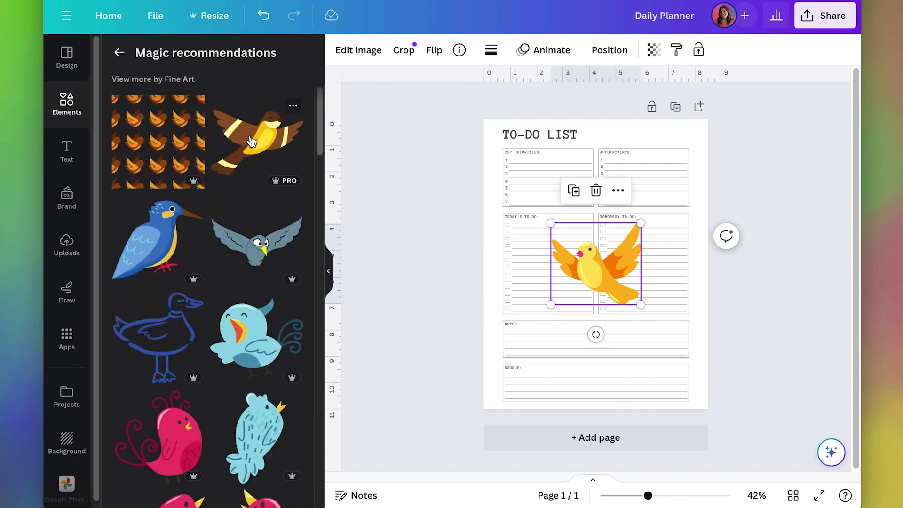
drag(251, 142, 550, 172)
drag(621, 258, 667, 227)
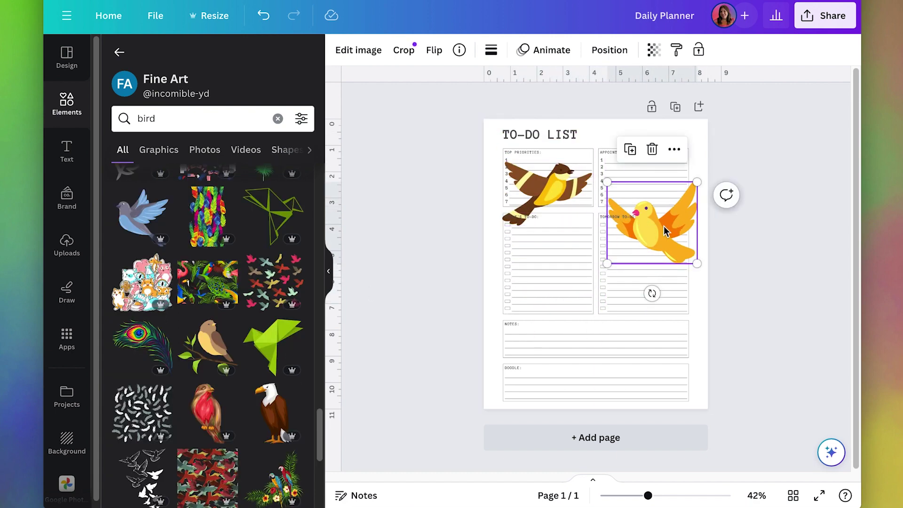
drag(663, 229, 660, 343)
drag(603, 296, 603, 344)
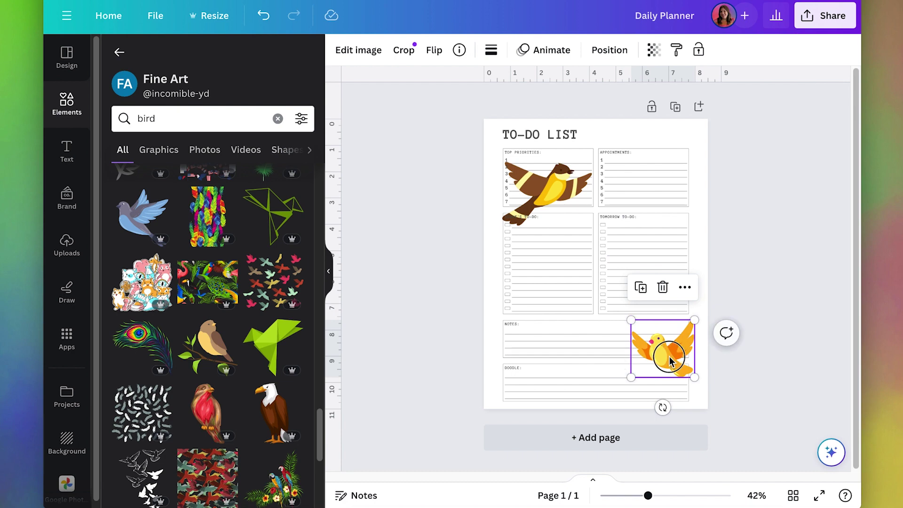
drag(671, 368, 673, 356)
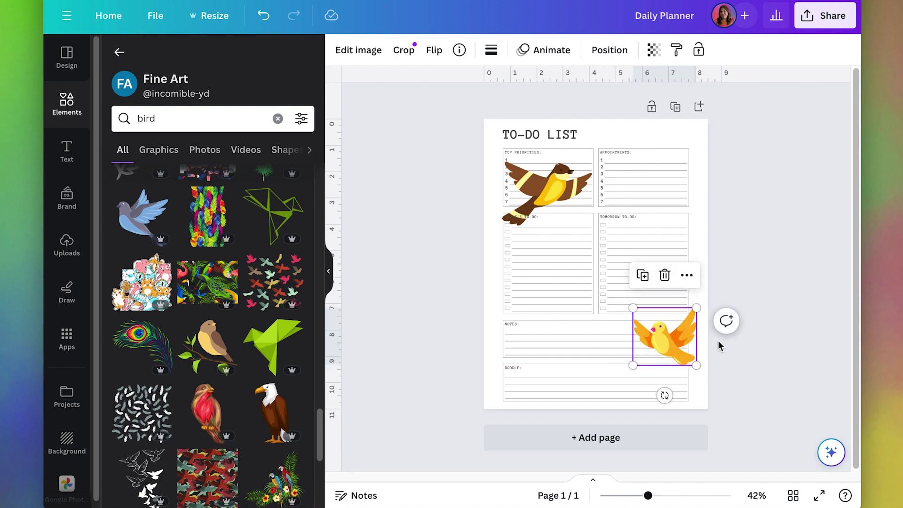
Step: Shrink the brown bird, place it top-left, and slide Top Priorities beside it
drag(545, 188, 527, 215)
mouse_move(572, 190)
mouse_down()
mouse_move(567, 217)
mouse_move(555, 203)
mouse_move(567, 201)
mouse_up()
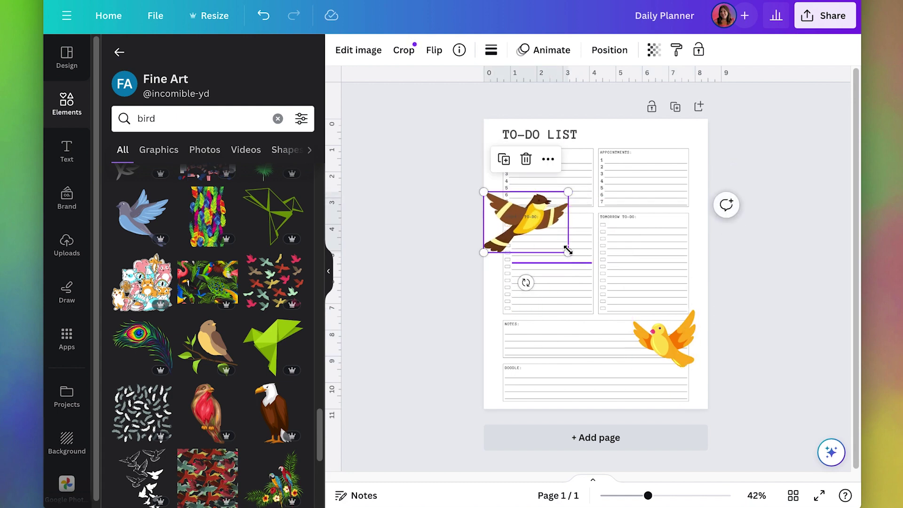
drag(556, 234, 574, 228)
drag(648, 155, 614, 155)
click(613, 194)
drag(613, 194, 538, 166)
drag(602, 153, 567, 151)
click(531, 148)
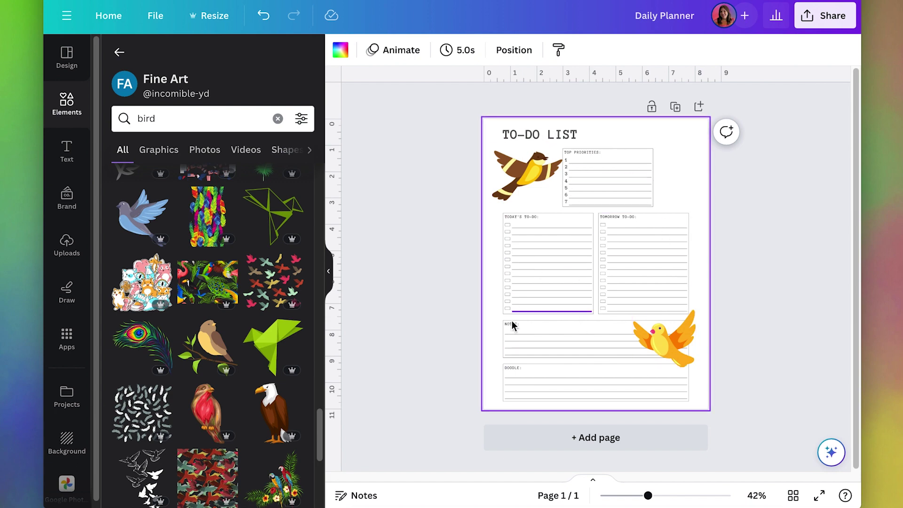
Step: Set the TO-DO LIST heading font to Amithen Regular
click(538, 140)
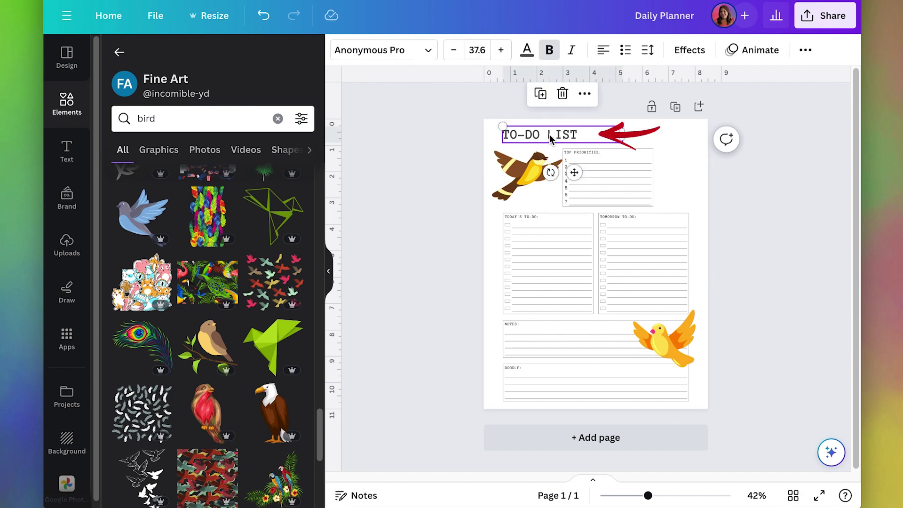
click(416, 55)
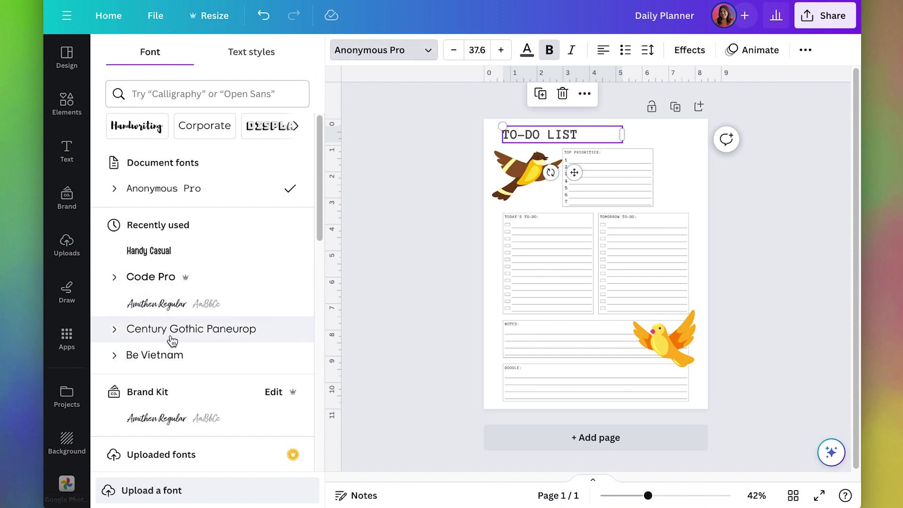
click(162, 308)
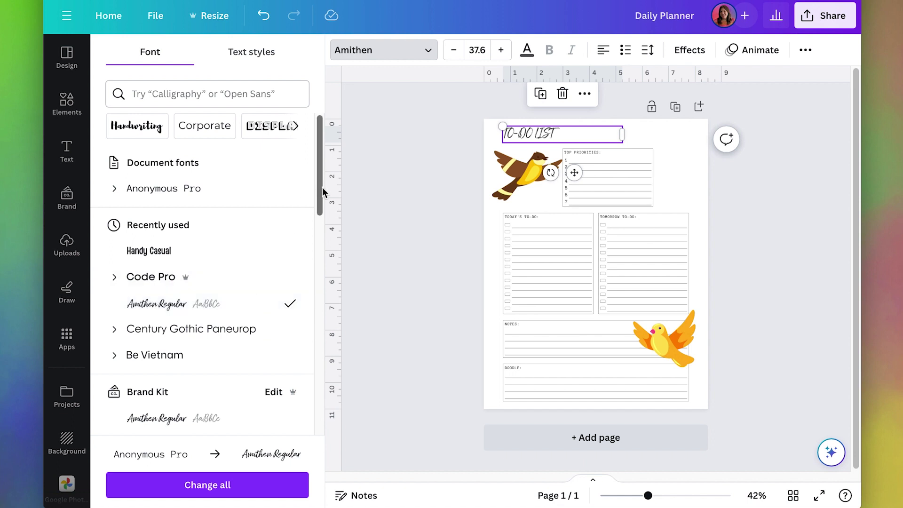
drag(323, 191, 332, 242)
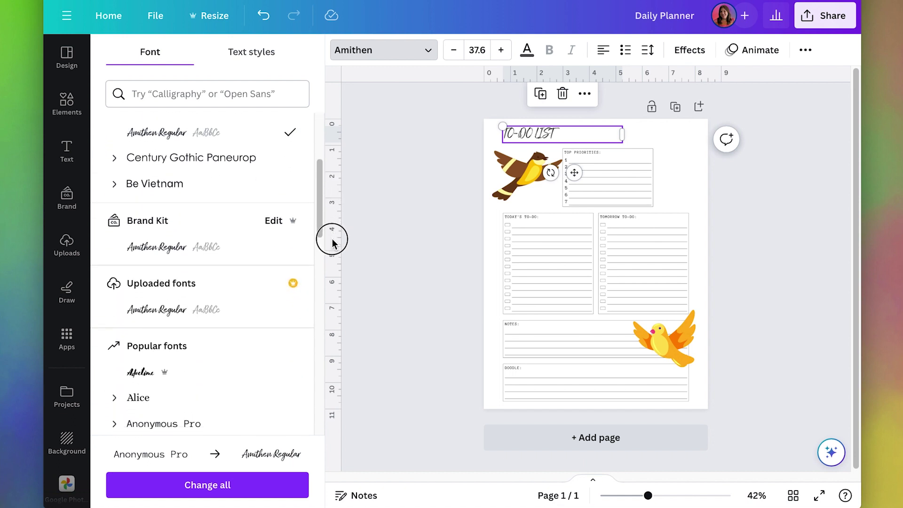
Step: Turn off all-capitals on the heading and clear its TO-DO LIST text
double_click(526, 136)
click(590, 133)
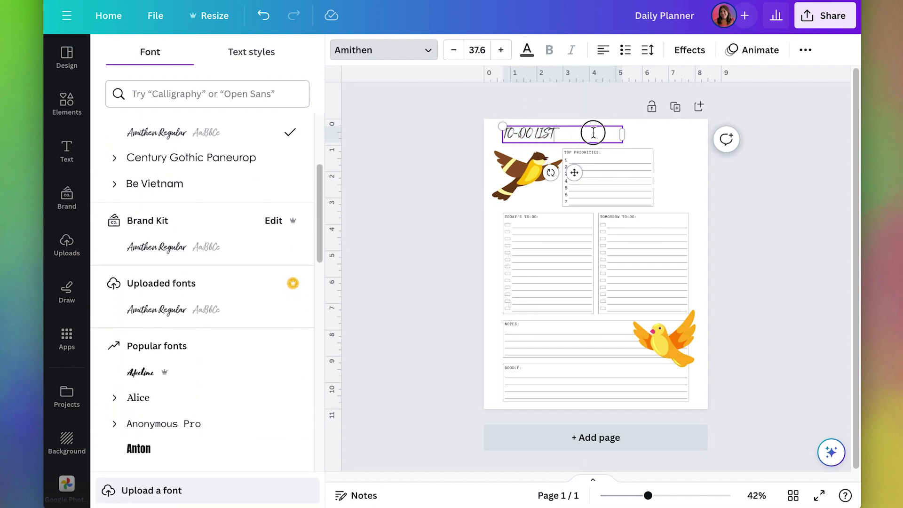
drag(509, 134, 509, 133)
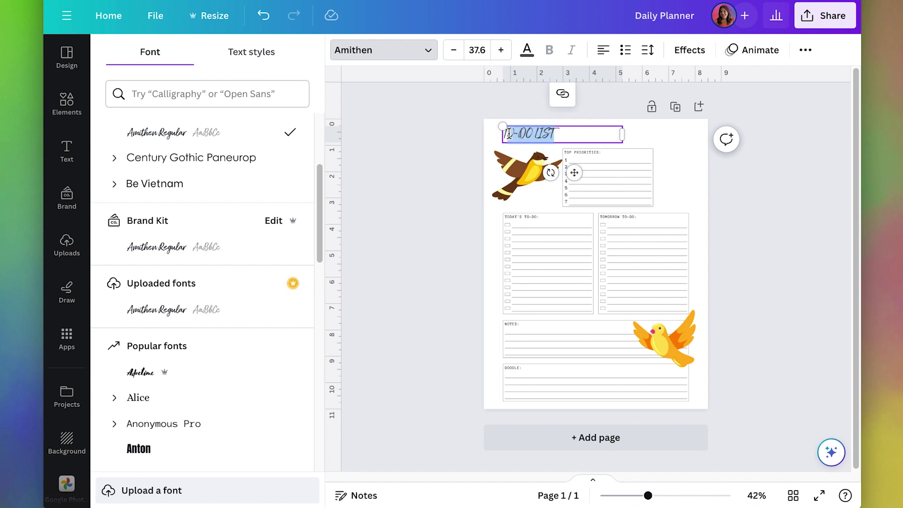
key(BackSpace)
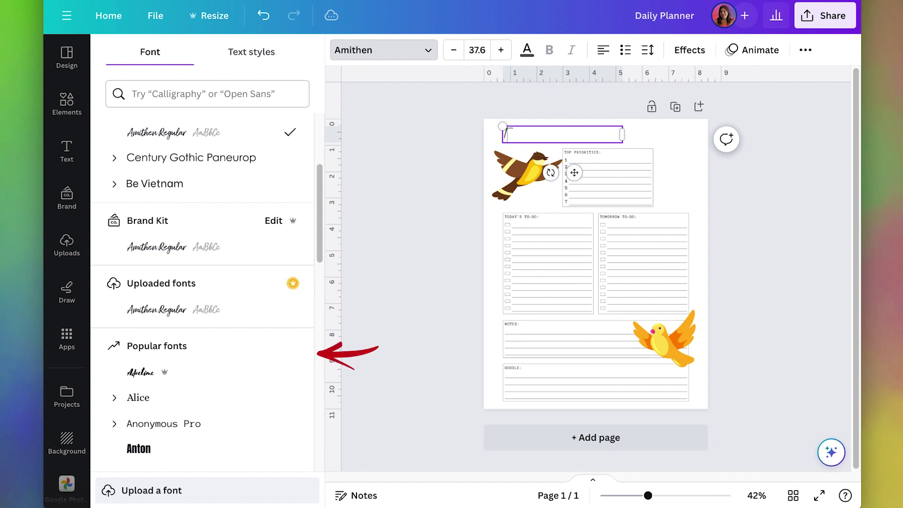
key(ctrl+z)
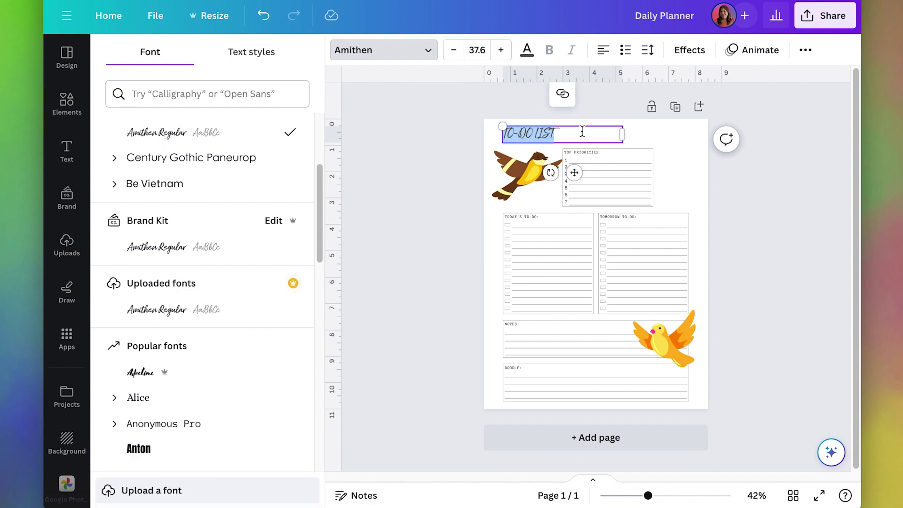
click(594, 132)
text(TASDFASDF)
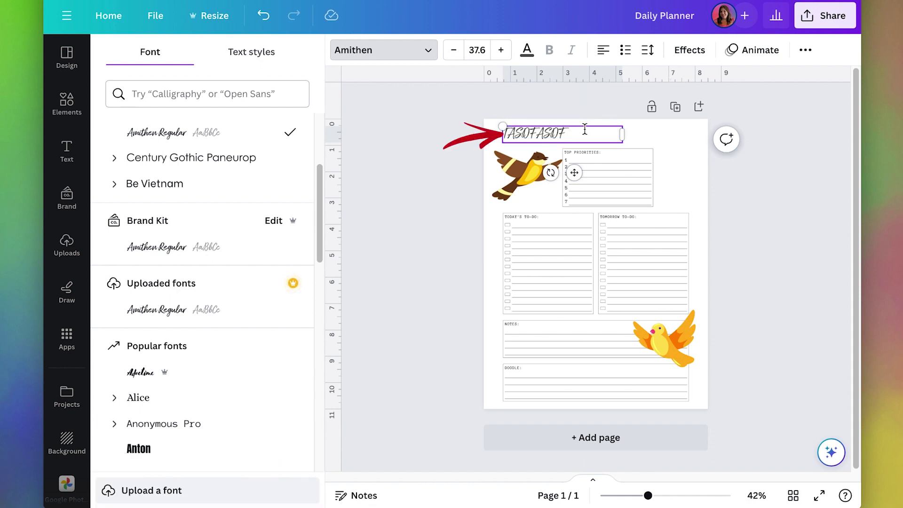
drag(584, 130, 501, 132)
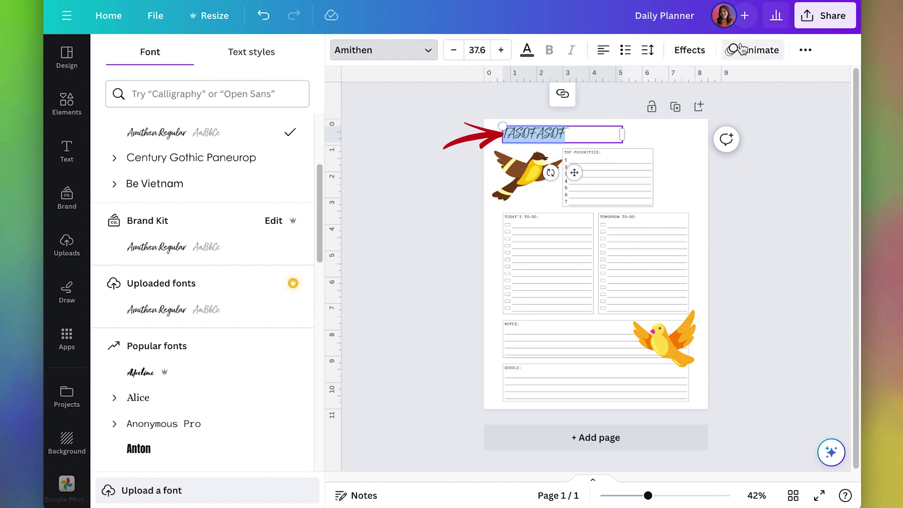
click(802, 52)
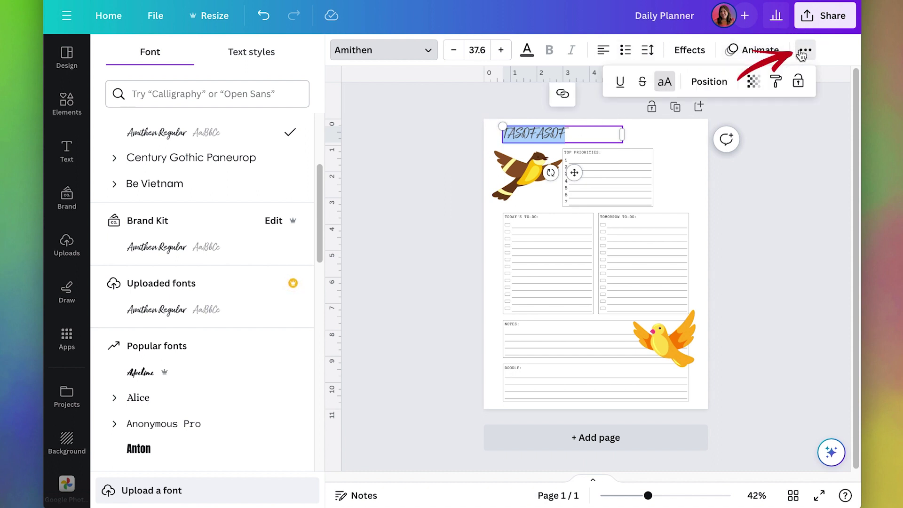
click(665, 84)
click(578, 136)
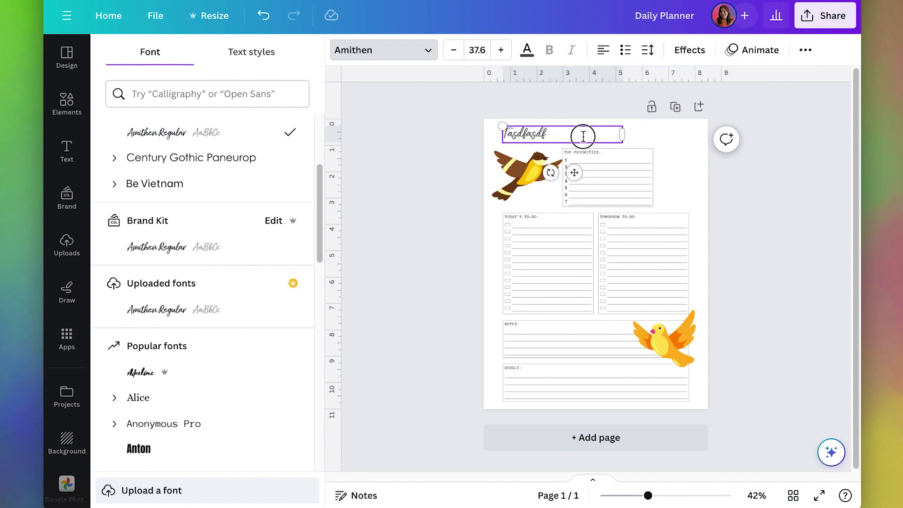
key(BackSpace)
Step: Type the 'Today's Plan' title, enlarge it to size 59.6 and centre it
text(Today's Plan)
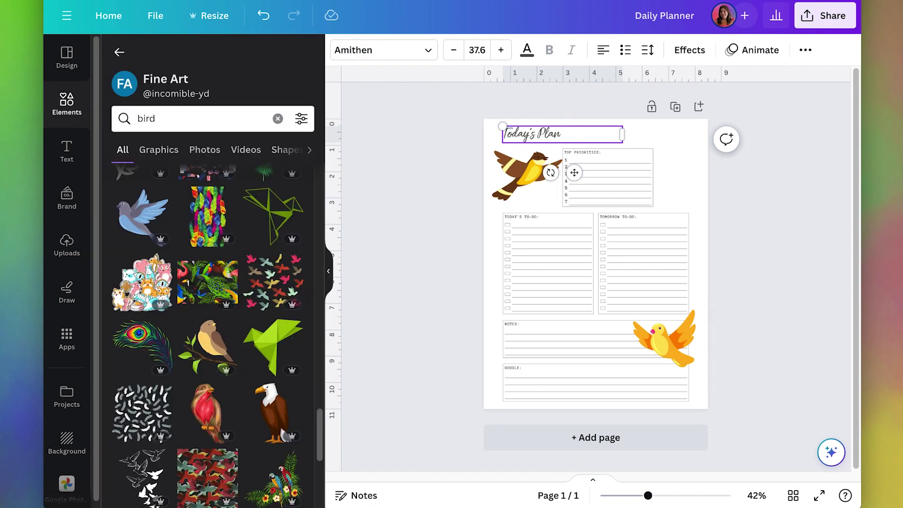
click(500, 50)
click(501, 50)
click(501, 50)
click(501, 50)
click(501, 49)
click(501, 50)
click(500, 49)
click(501, 50)
click(501, 50)
click(501, 50)
click(501, 50)
click(500, 50)
click(501, 50)
click(501, 50)
click(501, 50)
key(ctrl+a)
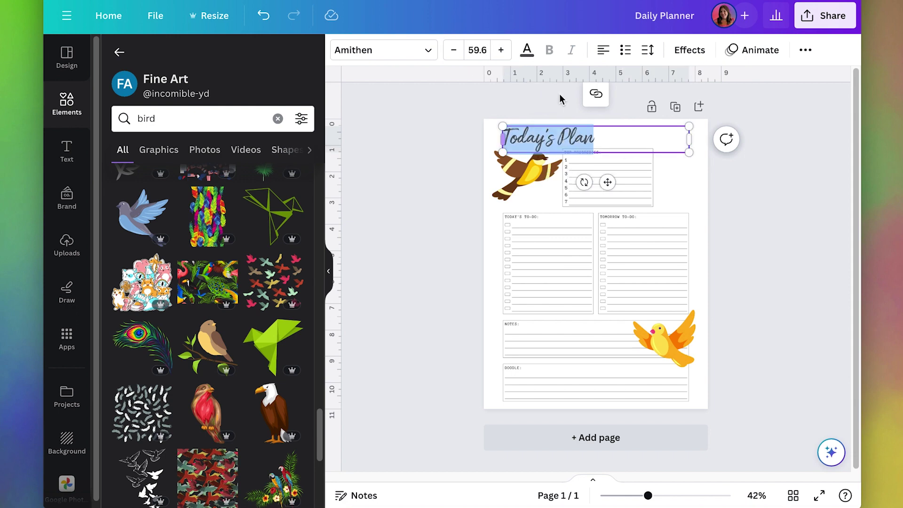
click(603, 50)
key(Escape)
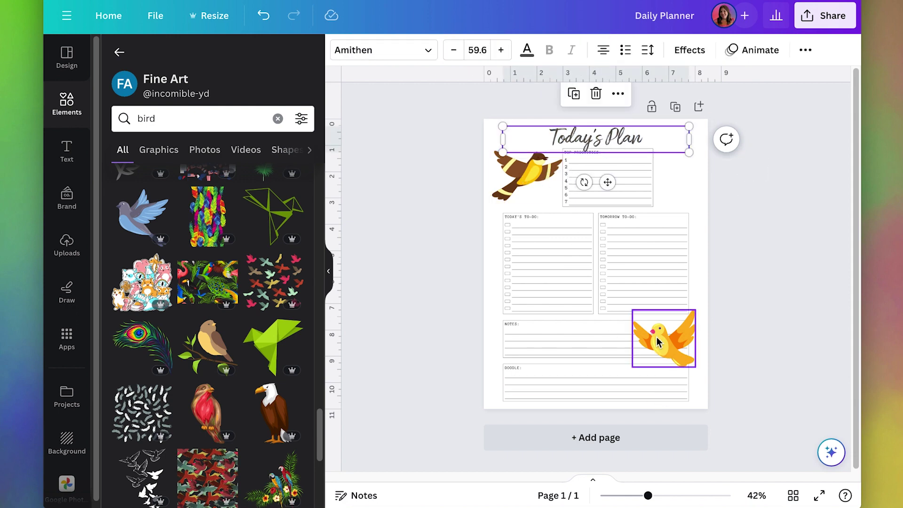
Step: Recolour the title brown by sampling the bird's colour with the eyedropper
click(526, 50)
click(120, 127)
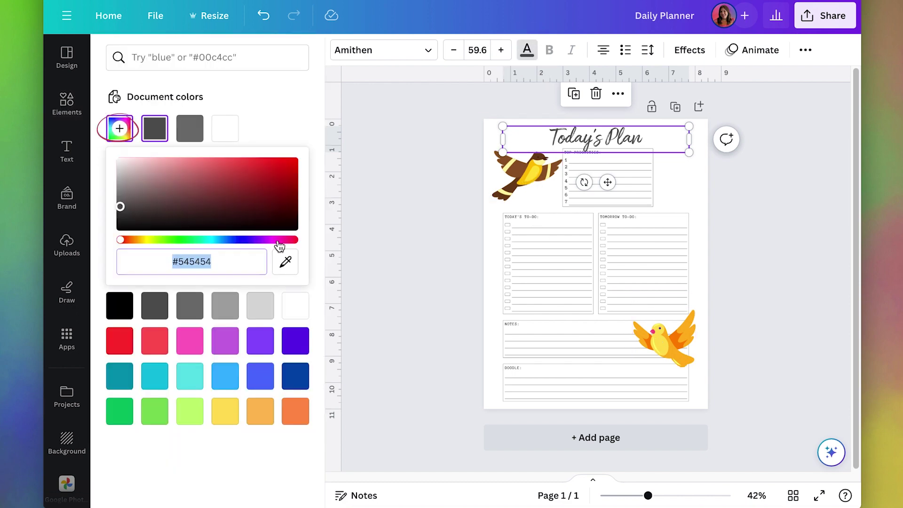
click(284, 264)
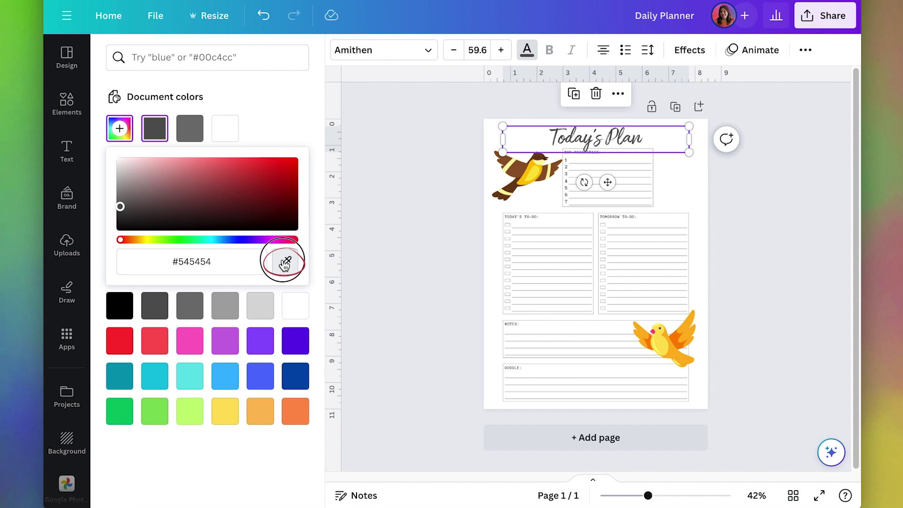
click(518, 162)
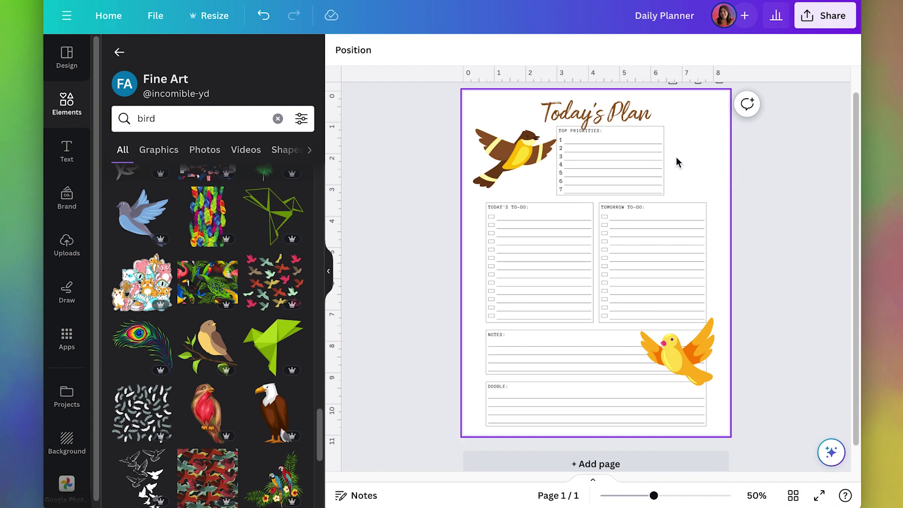
click(64, 102)
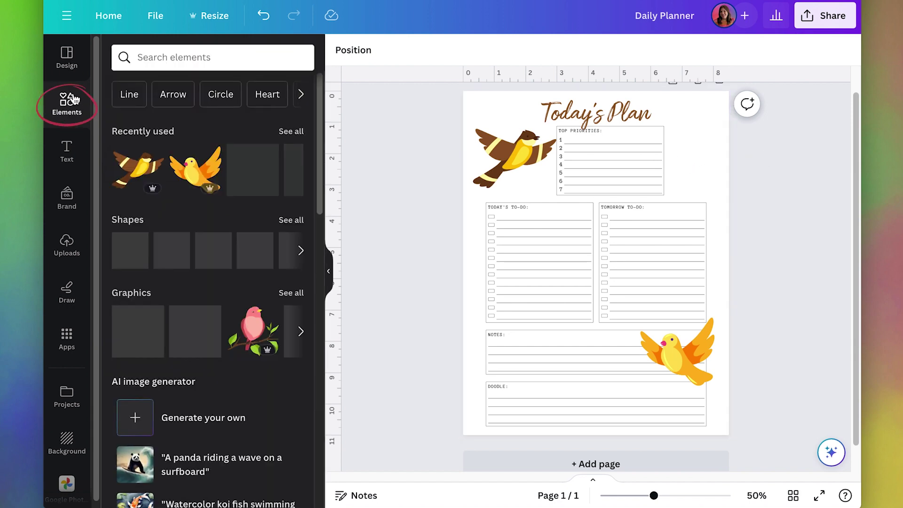
Step: Search elements for 'rectangle frame' and browse the results
click(173, 58)
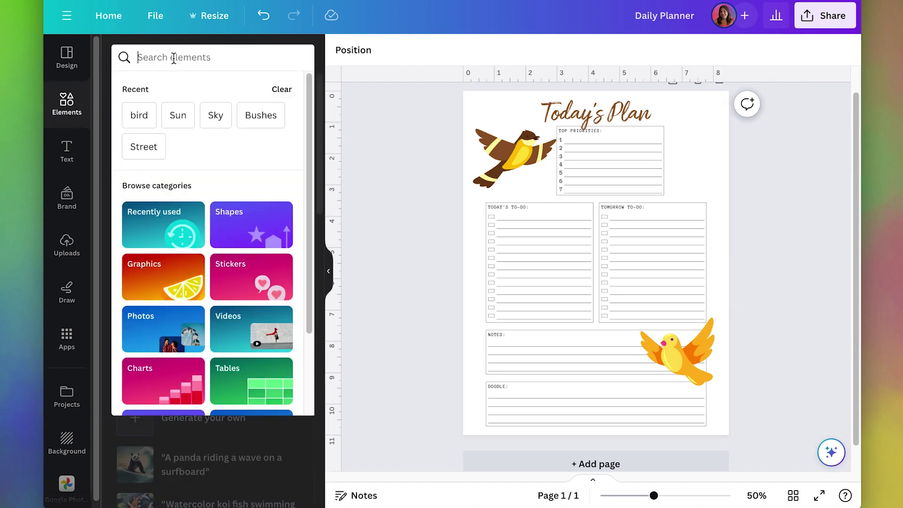
text(rectangle frame)
key(Return)
click(291, 254)
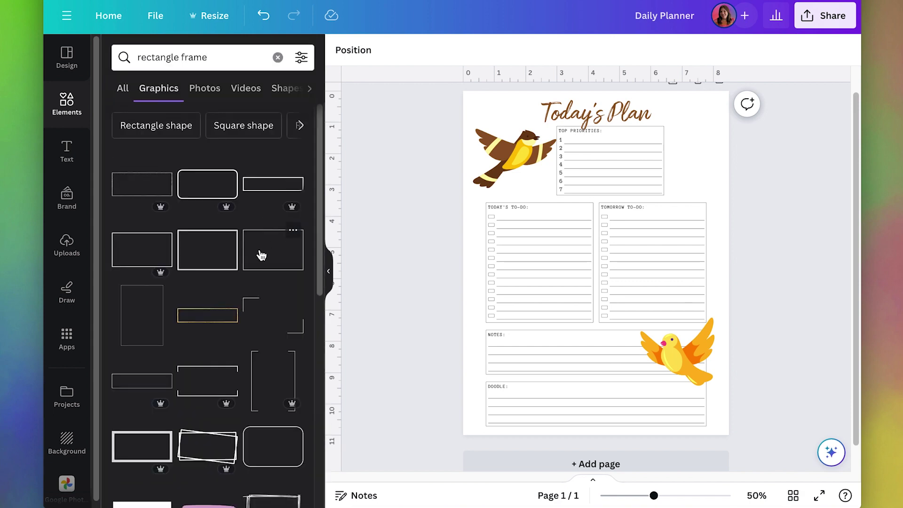
scroll(238, 398, down, 3)
scroll(237, 395, up, 3)
drag(205, 57, 134, 50)
Step: Add the beige taped sticky note, shrinking it over Top Priorities, then select list item 6
text(sticky note)
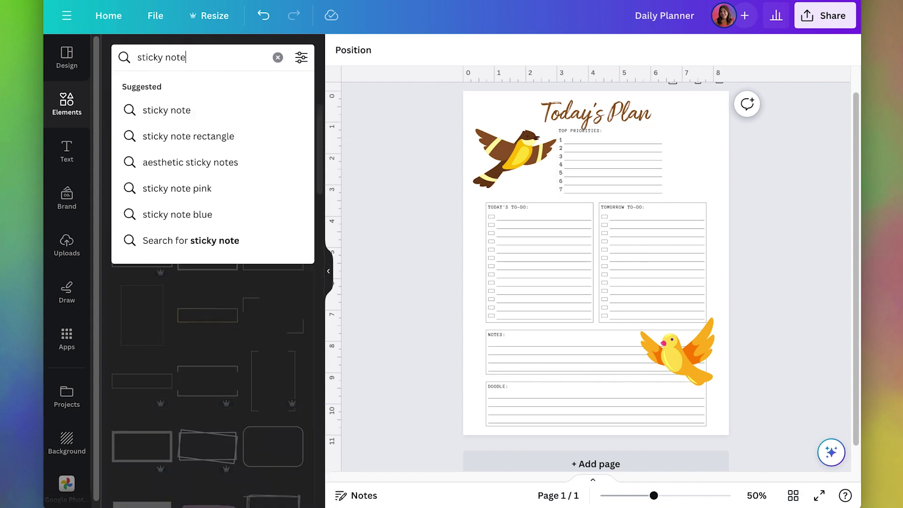
key(Return)
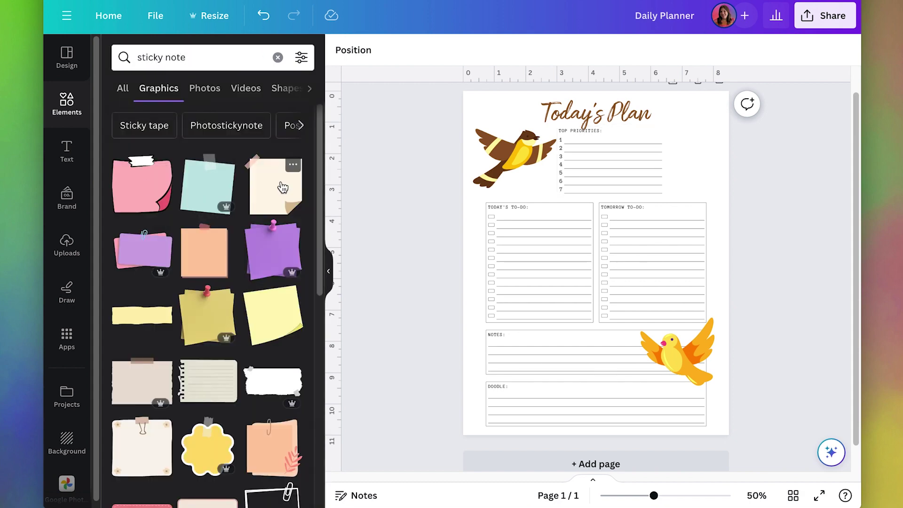
scroll(210, 201, down, 4)
click(141, 182)
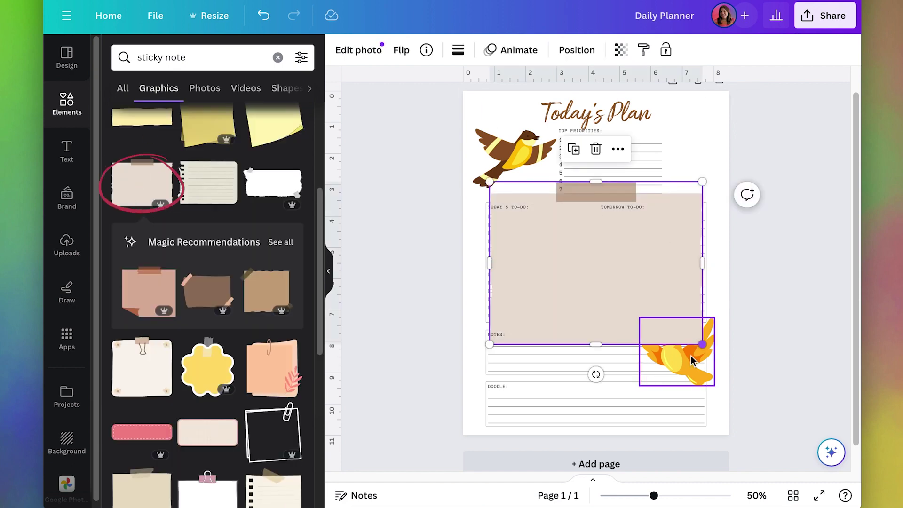
drag(701, 339, 574, 248)
drag(538, 198, 611, 149)
click(566, 193)
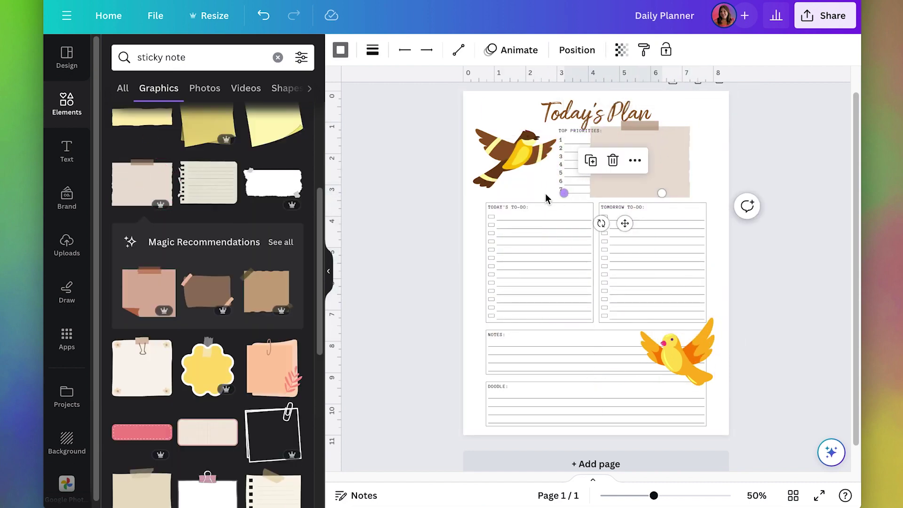
click(558, 188)
Step: Delete the extra list items 6 and 7 from Top Priorities
key(Delete)
click(568, 186)
key(Delete)
click(561, 192)
Step: Restyle Top Priorities in Amithen Regular, mixed case, size 21, centred on the note
click(611, 144)
scroll(612, 143, up, 5)
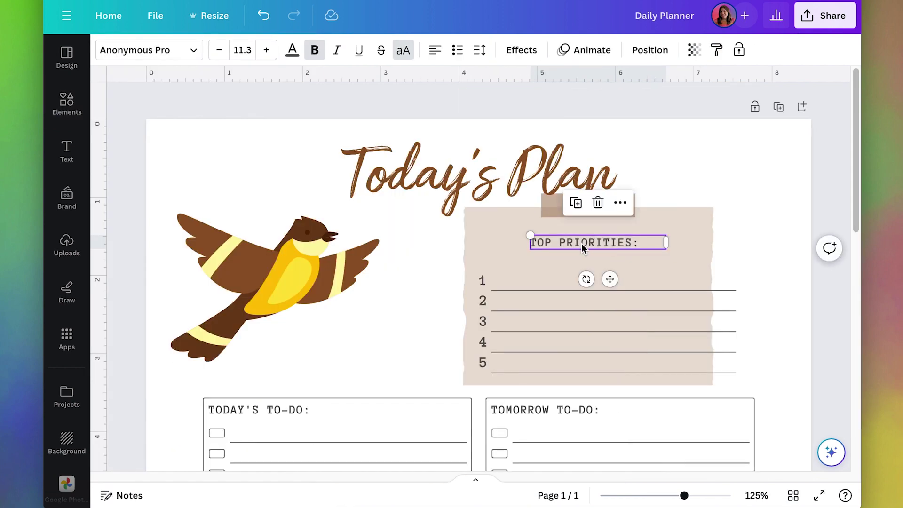
click(192, 53)
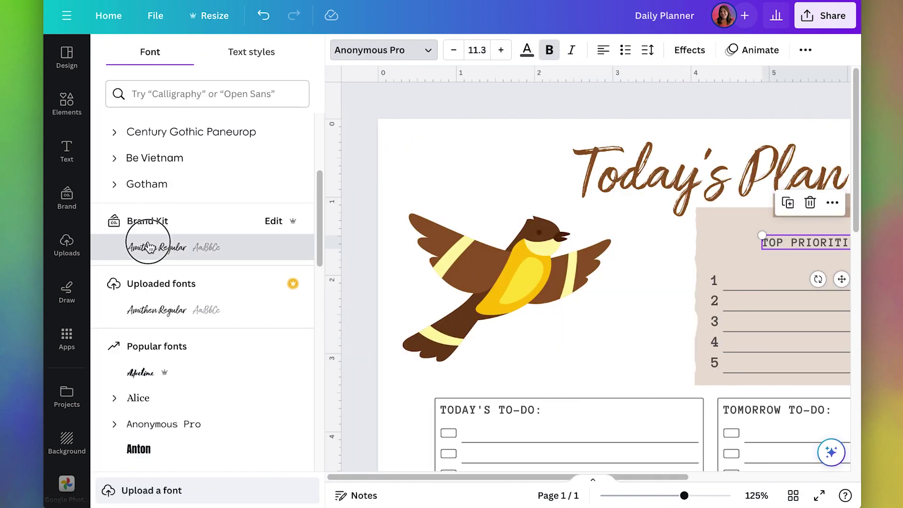
click(150, 247)
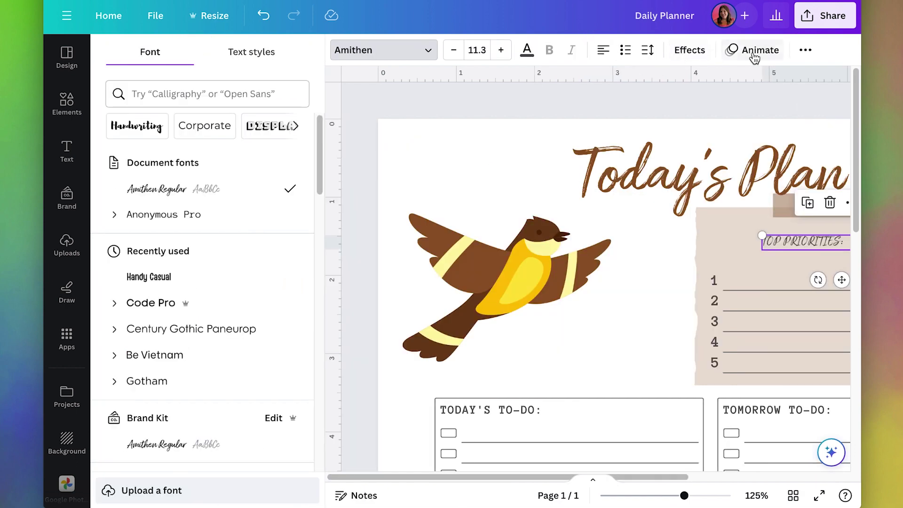
click(804, 50)
click(664, 82)
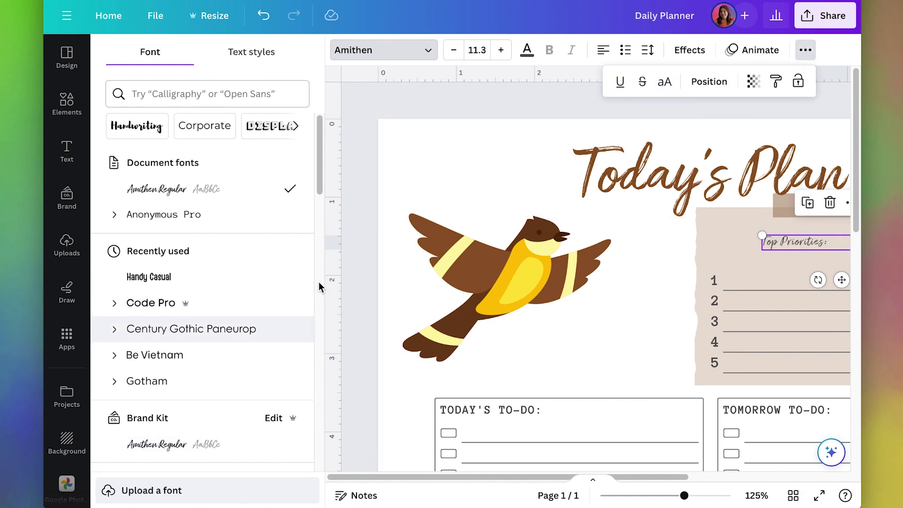
click(321, 266)
click(275, 52)
click(275, 52)
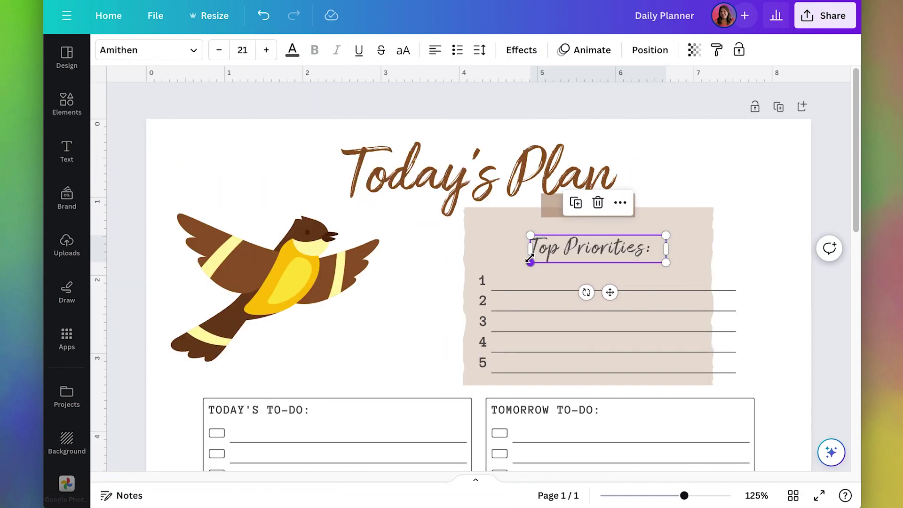
drag(532, 246, 493, 246)
click(655, 240)
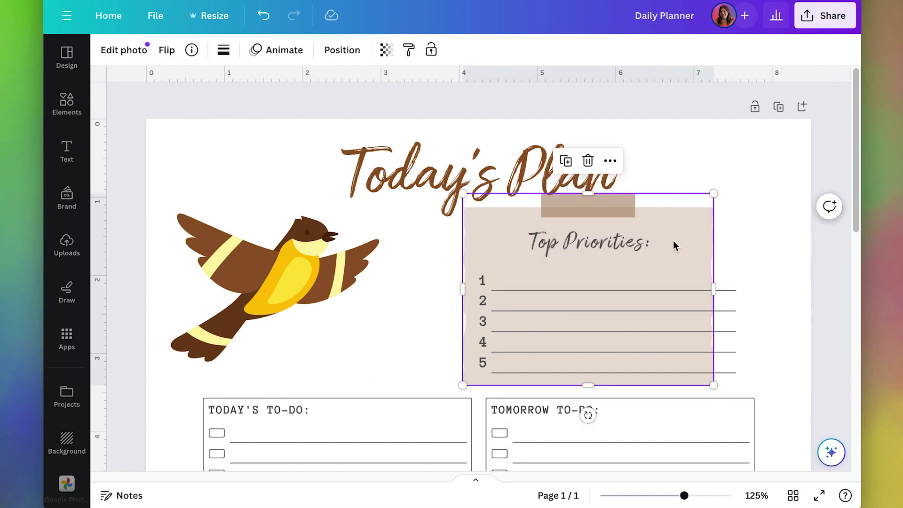
Step: Try the Astro filter and a colour temperature of 73 on the sticky note
click(123, 50)
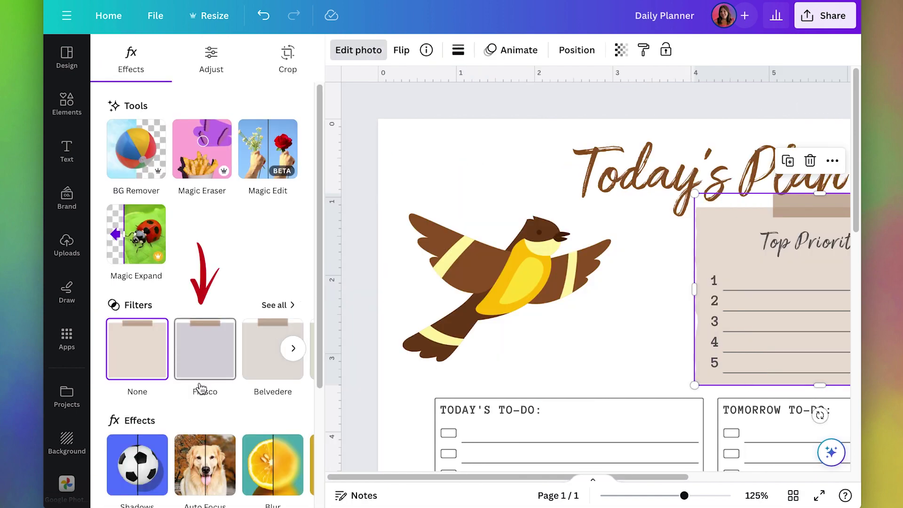
click(293, 348)
click(293, 348)
click(293, 348)
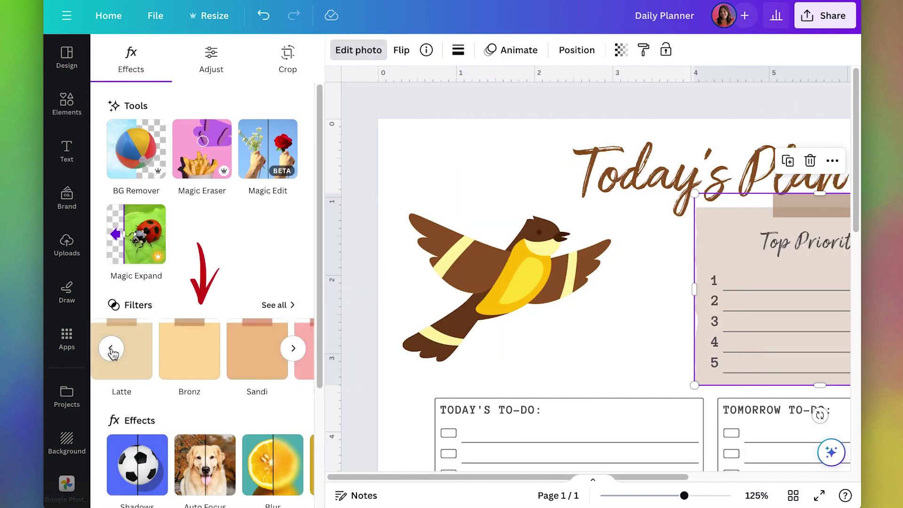
click(293, 348)
click(134, 362)
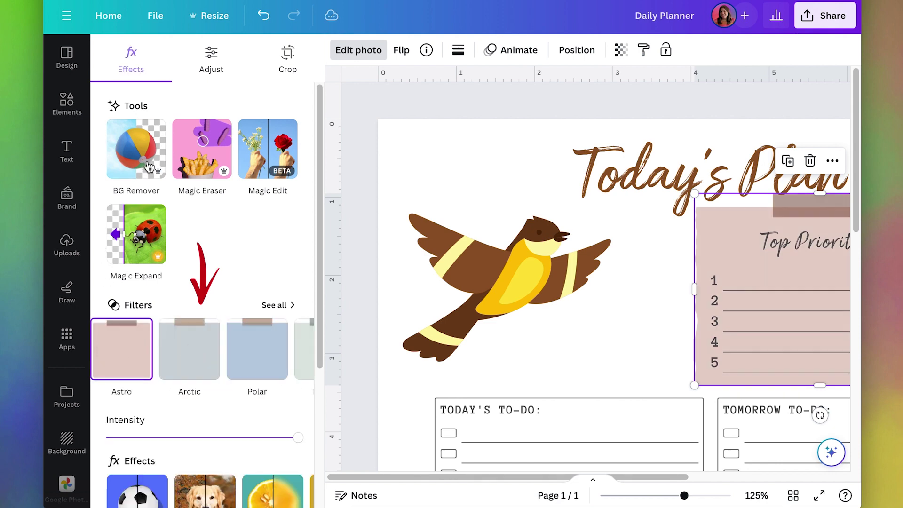
click(216, 62)
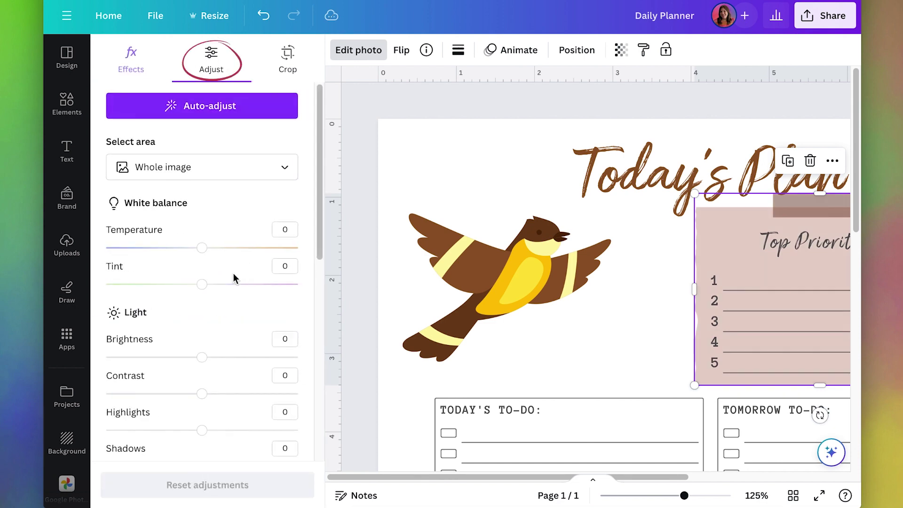
drag(202, 254, 271, 248)
Step: Undo the note's colour changes and delete its five writing lines
key(ctrl+z)
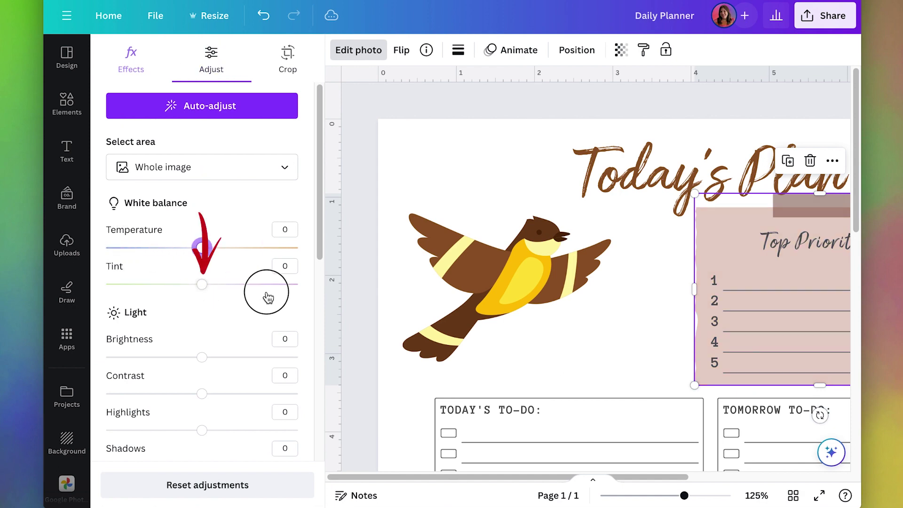
key(ctrl+z)
drag(730, 295, 726, 377)
key(Delete)
Step: Add a square shape from Elements and reshape it into a wide, short pill on row 1
click(67, 102)
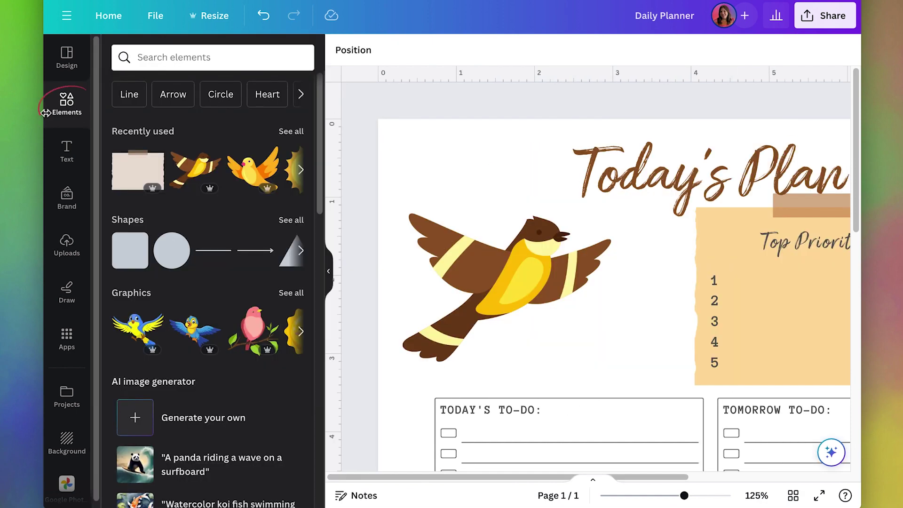
click(121, 264)
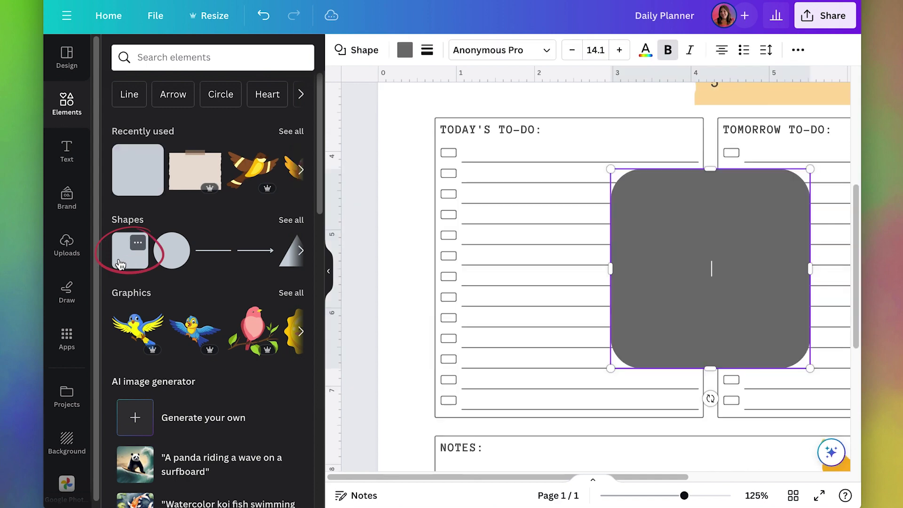
drag(610, 169, 665, 343)
drag(749, 392, 723, 145)
scroll(856, 306, up, 5)
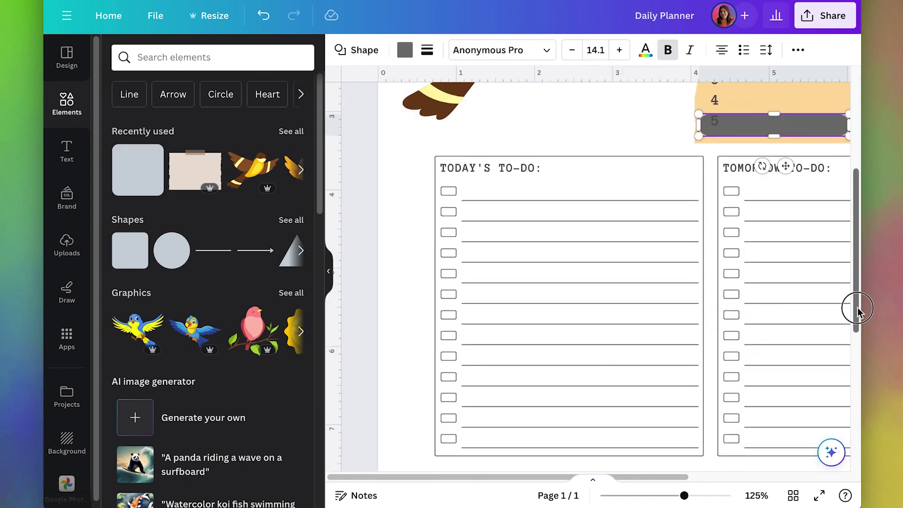
drag(546, 482, 679, 482)
drag(585, 392, 616, 308)
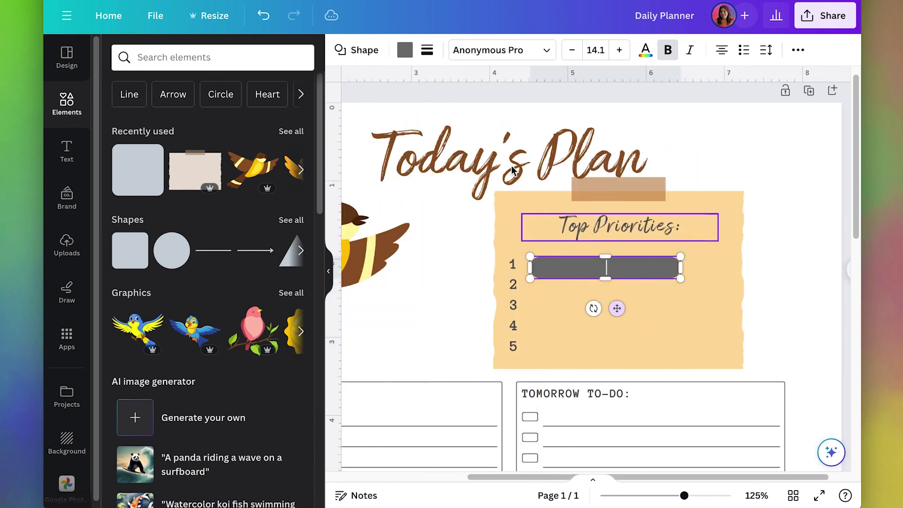
Step: Make the pill white and stretch it to sit under number 1
click(404, 49)
click(298, 126)
drag(681, 268, 721, 268)
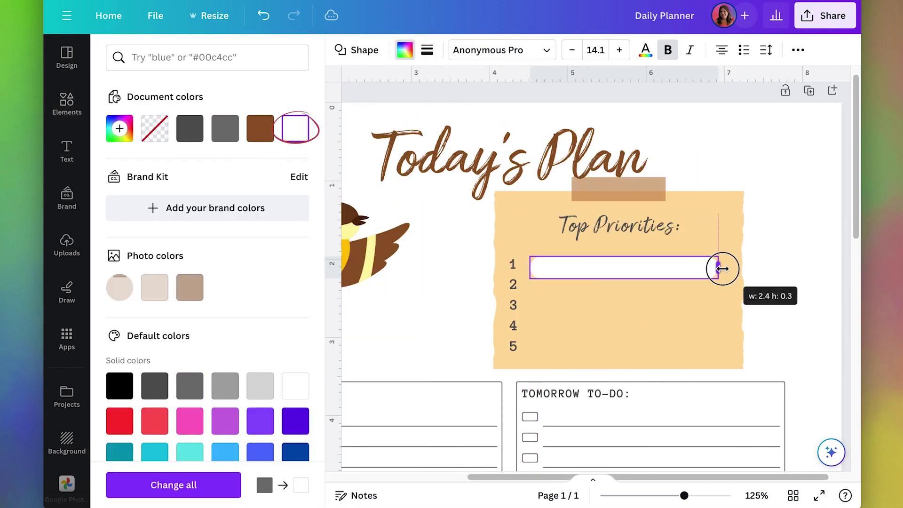
click(790, 292)
click(527, 267)
drag(527, 267, 510, 266)
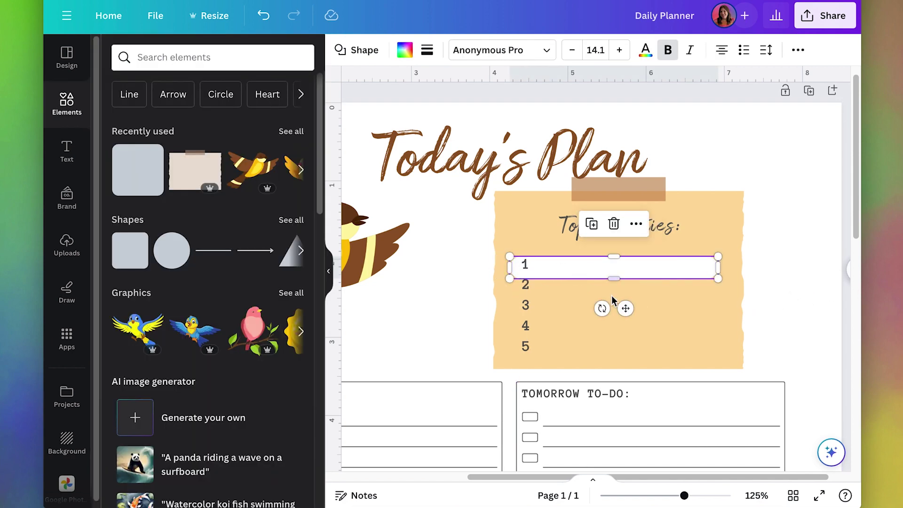
drag(623, 308, 627, 306)
Step: Set the numbers 1–5 in the Hey Gotcha font
click(526, 264)
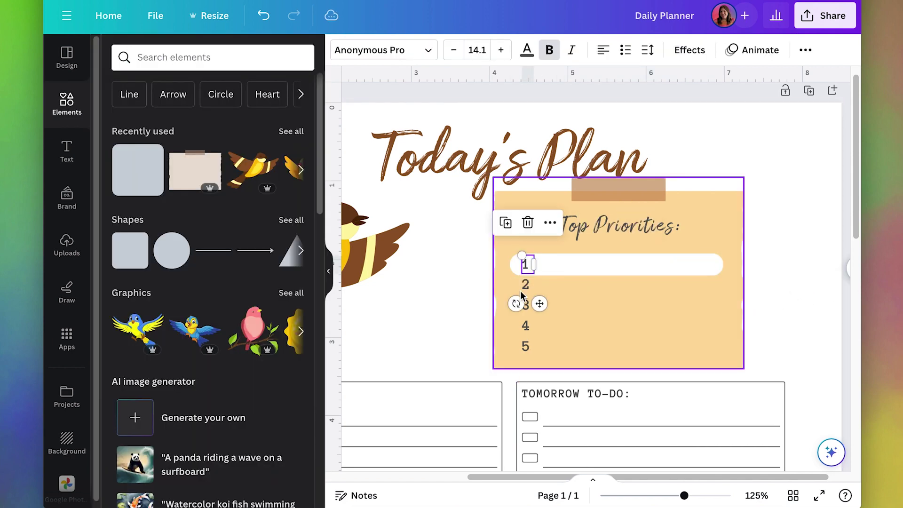
shift+click(526, 285)
shift+click(527, 305)
shift+click(527, 326)
shift+click(527, 348)
click(383, 50)
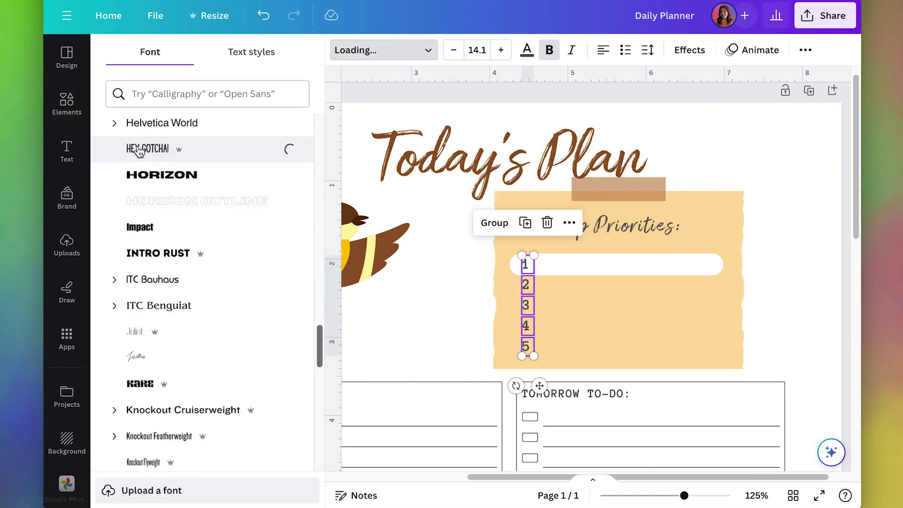
click(635, 264)
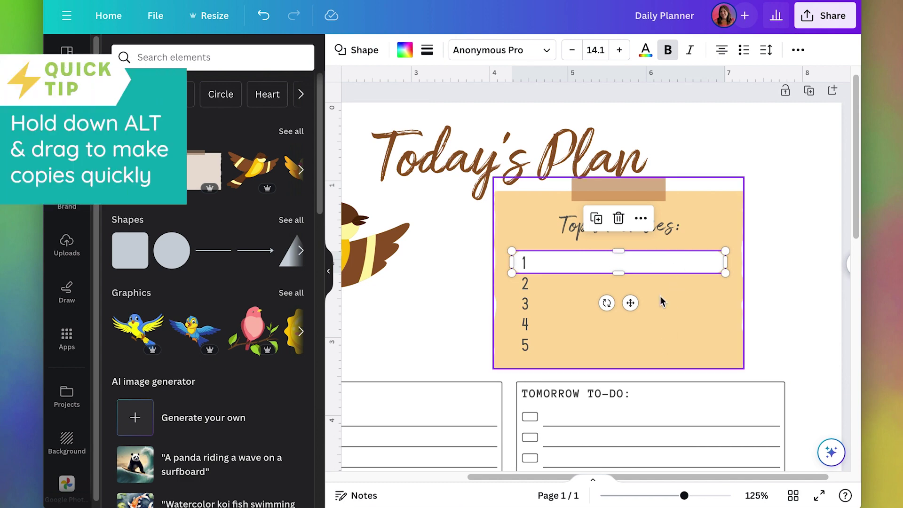
Step: Alt-drag copies of the white pill down to the rows below and select all the pills
drag(610, 265, 619, 369)
drag(618, 226, 619, 215)
shift+click(619, 262)
shift+click(618, 288)
shift+click(619, 309)
shift+click(618, 329)
shift+click(618, 345)
shift+click(701, 361)
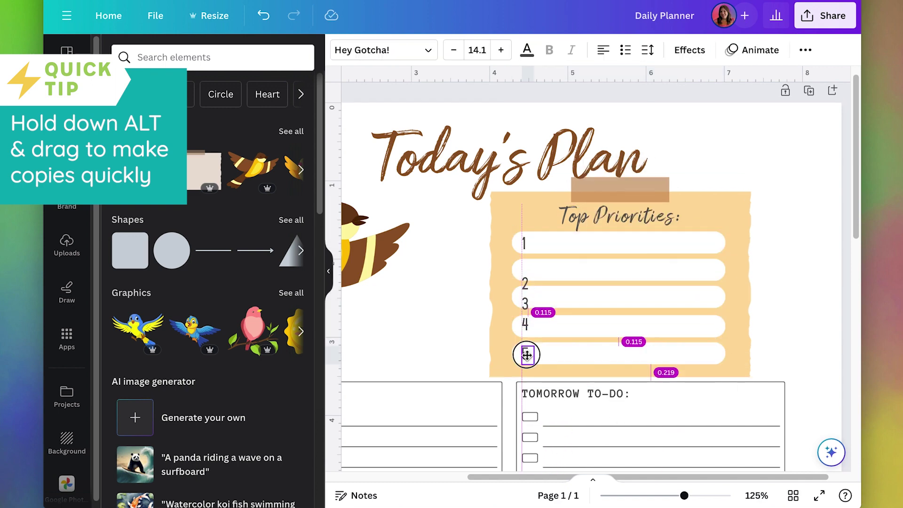
Step: Move numbers 1 and 5 into the top and bottom pills, then space numbers 1–5 evenly vertically
mouse_move(528, 354)
mouse_down()
mouse_move(528, 334)
mouse_move(525, 355)
mouse_up()
shift+click(526, 244)
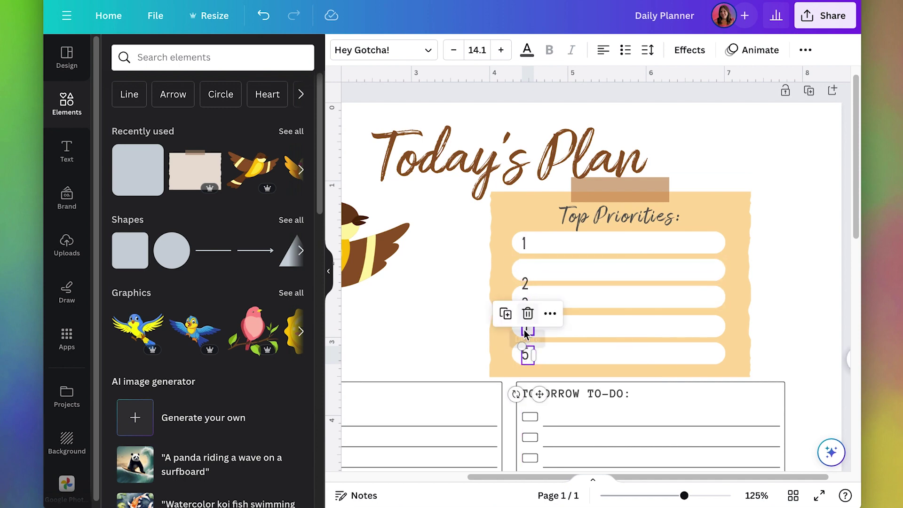
drag(523, 243, 524, 244)
click(528, 355)
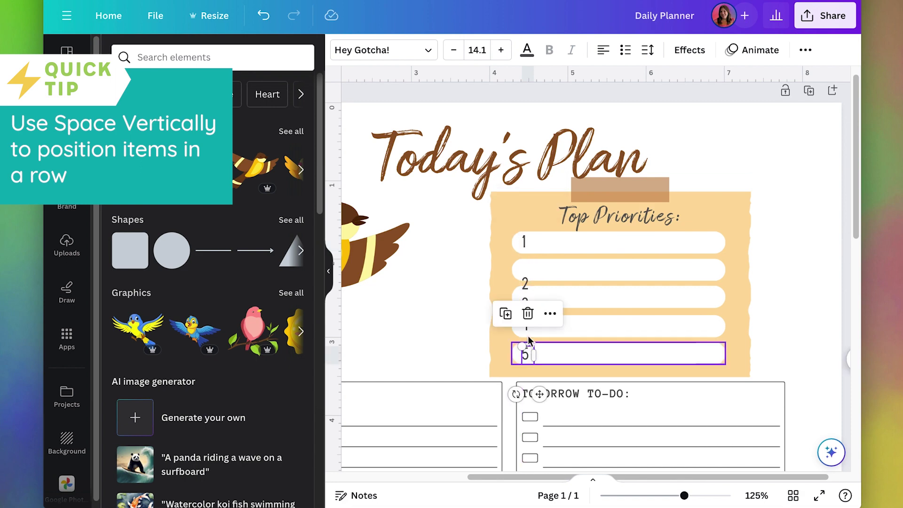
shift+click(528, 331)
shift+click(525, 306)
shift+click(524, 284)
shift+click(525, 242)
click(805, 50)
click(707, 82)
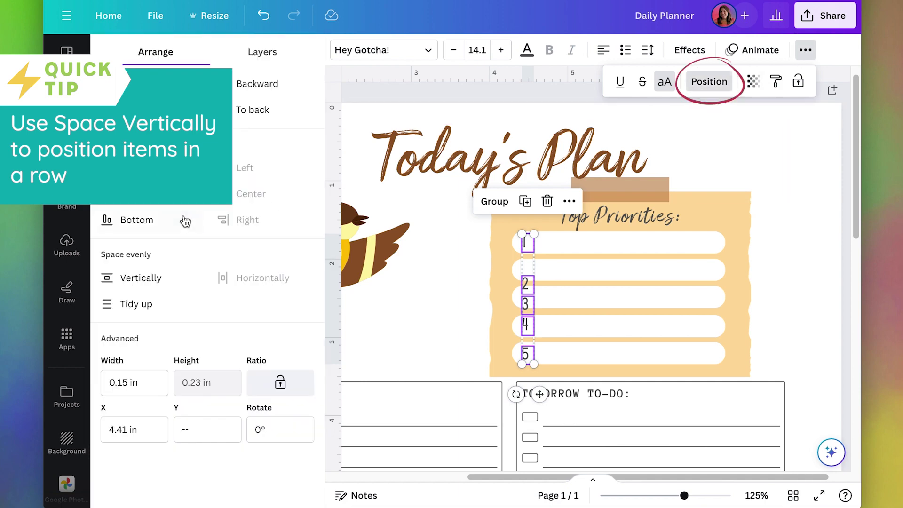
click(137, 278)
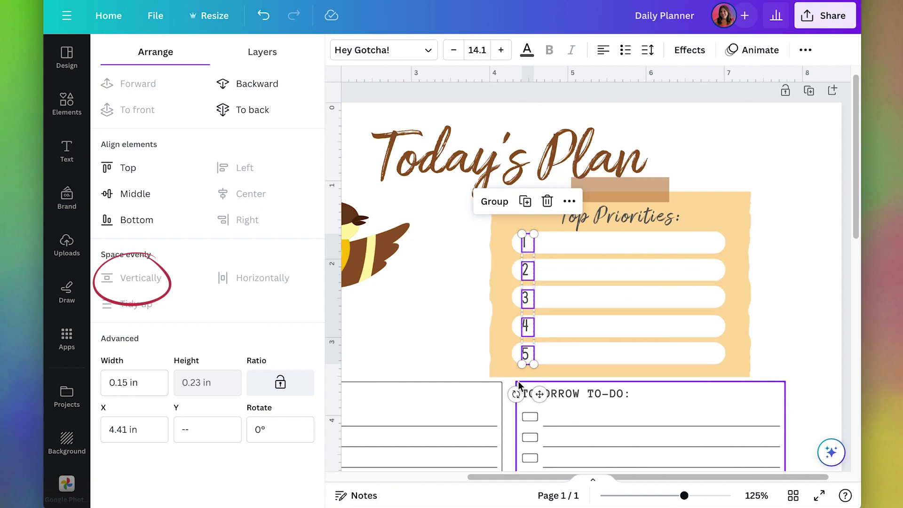
Step: Space the five pills evenly vertically and reselect numbers 1–5
click(672, 242)
shift+click(672, 273)
shift+click(677, 298)
shift+click(684, 325)
shift+click(684, 354)
click(127, 286)
click(528, 273)
shift+click(527, 298)
shift+click(527, 325)
shift+click(527, 353)
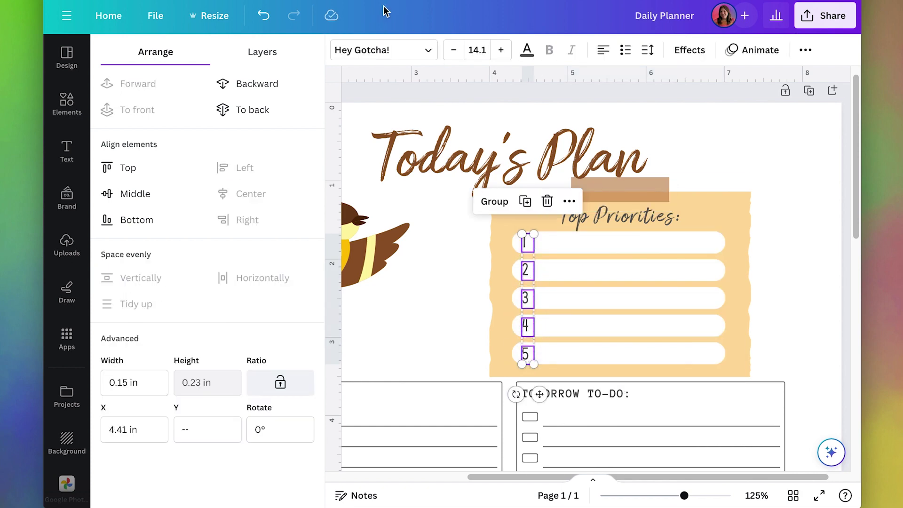
Step: Colour the numbers 1–5 dark brown using the eyedropper on the bird
click(526, 52)
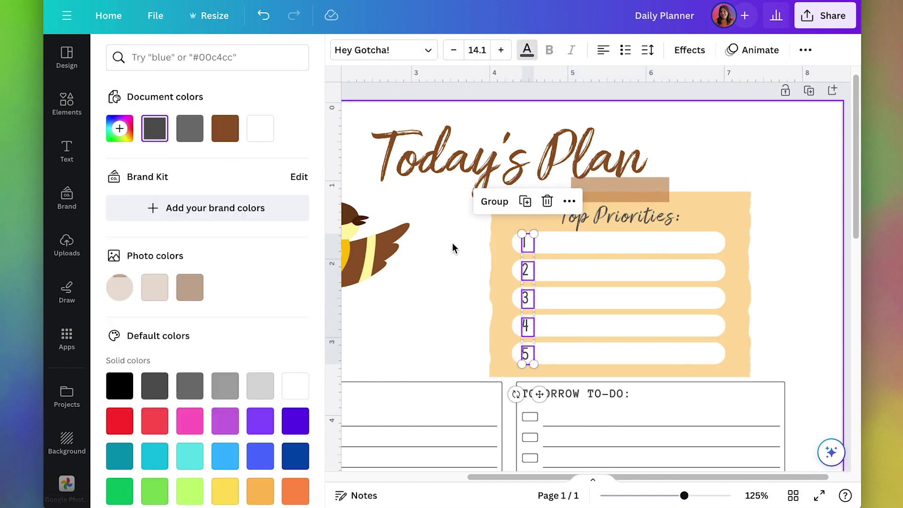
click(120, 131)
click(285, 261)
click(372, 254)
click(285, 261)
click(346, 250)
click(285, 261)
click(353, 217)
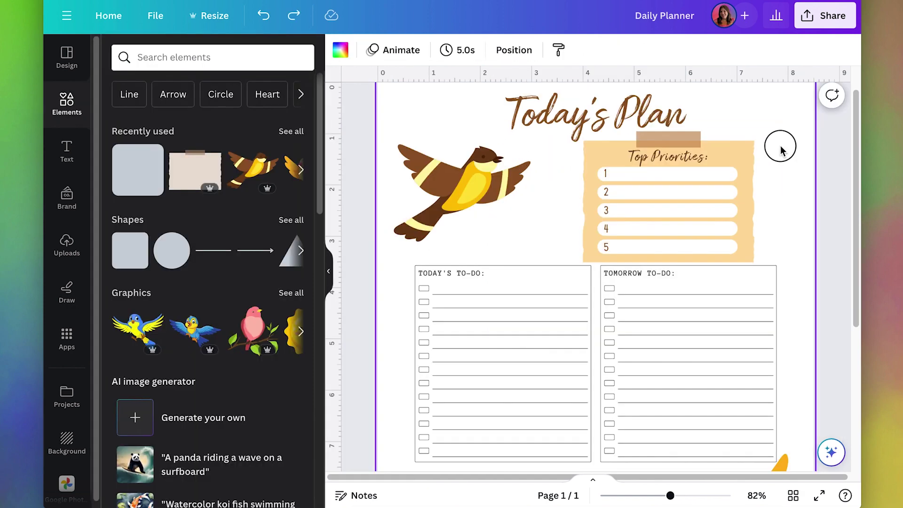
Step: Select the Top Priorities note with its contents and nudge it slightly right
drag(783, 136, 659, 249)
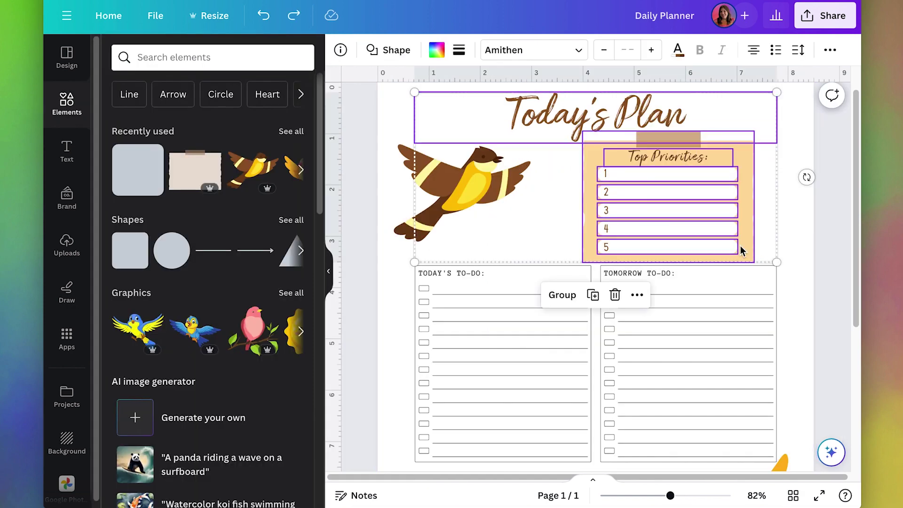
click(803, 251)
drag(800, 260, 657, 218)
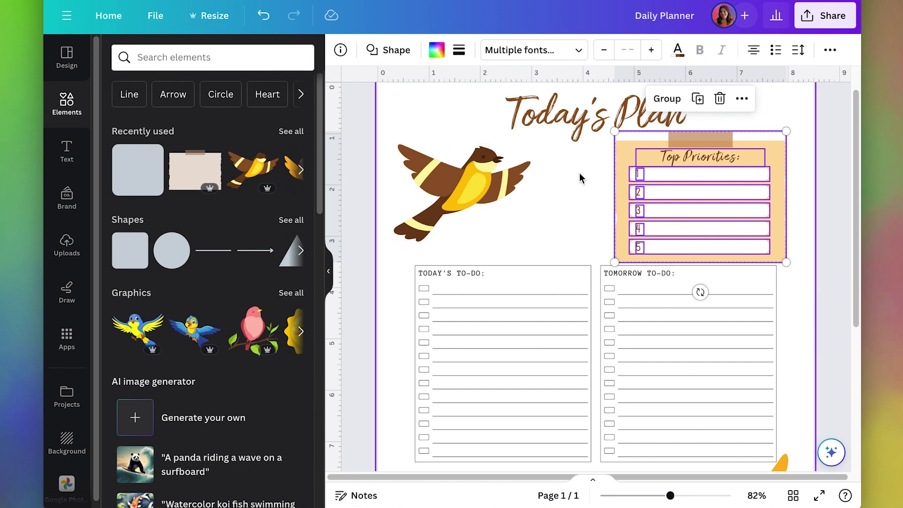
click(565, 226)
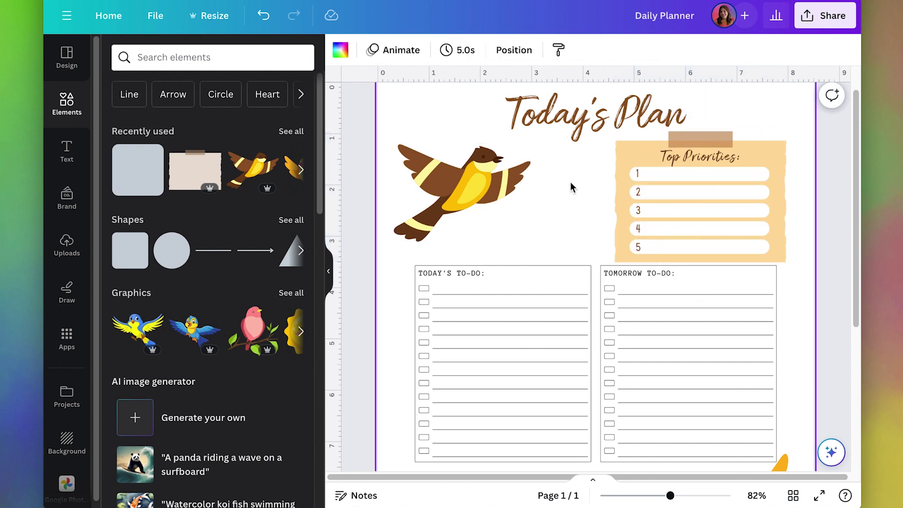
Step: Search graphics for 'sticky note' and place the pink taped sticky note on the page
click(197, 56)
text(sticky note)
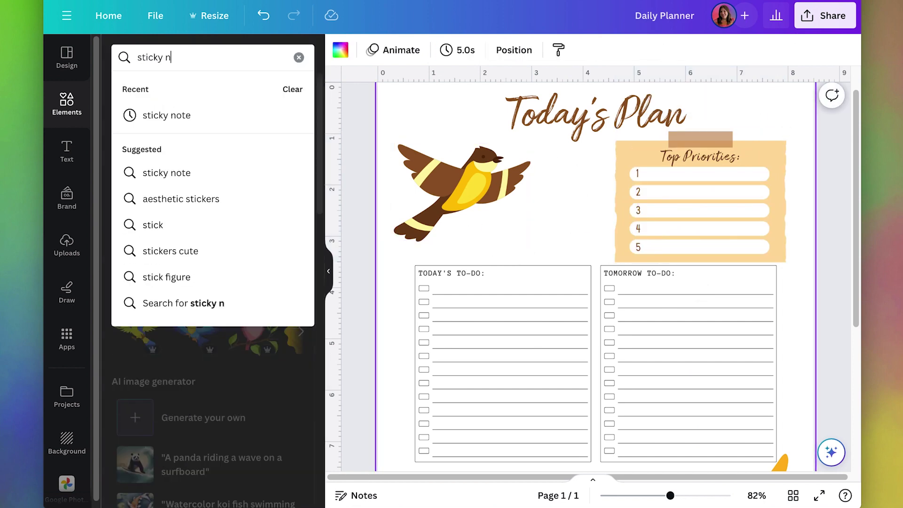
key(Return)
click(158, 88)
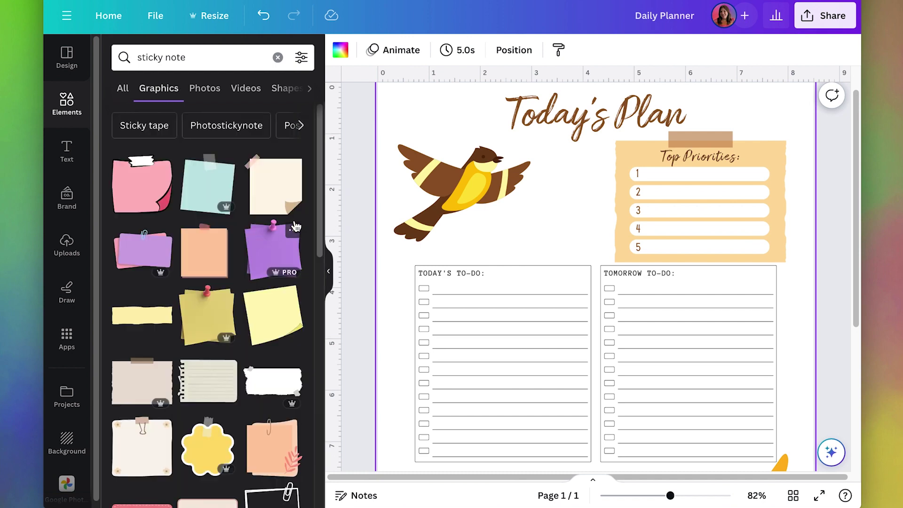
drag(142, 311, 546, 246)
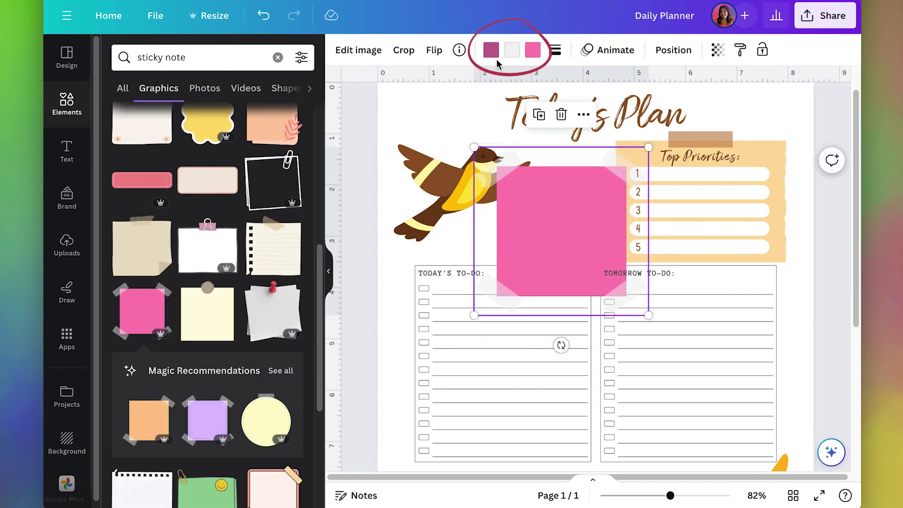
Step: Recolour the note sage with gold tape, shrink it beside the bird, and bring the bird to front
click(532, 50)
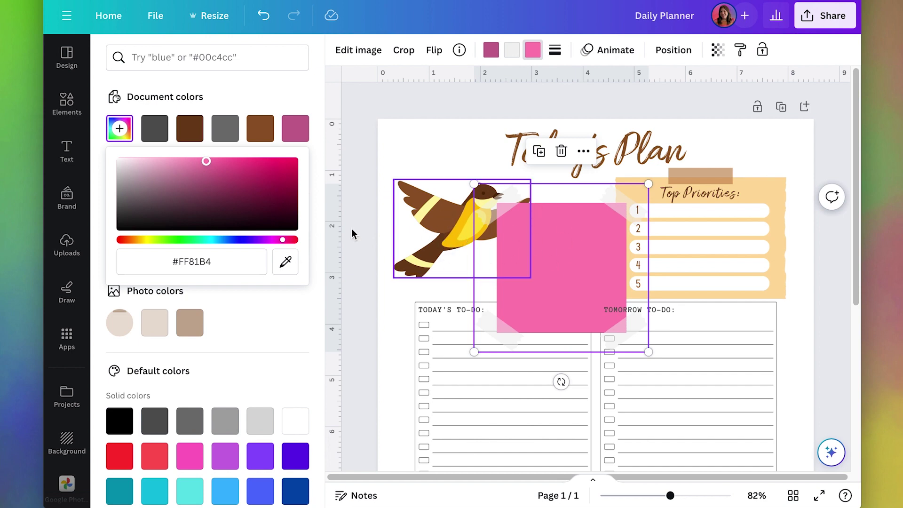
drag(182, 240, 190, 245)
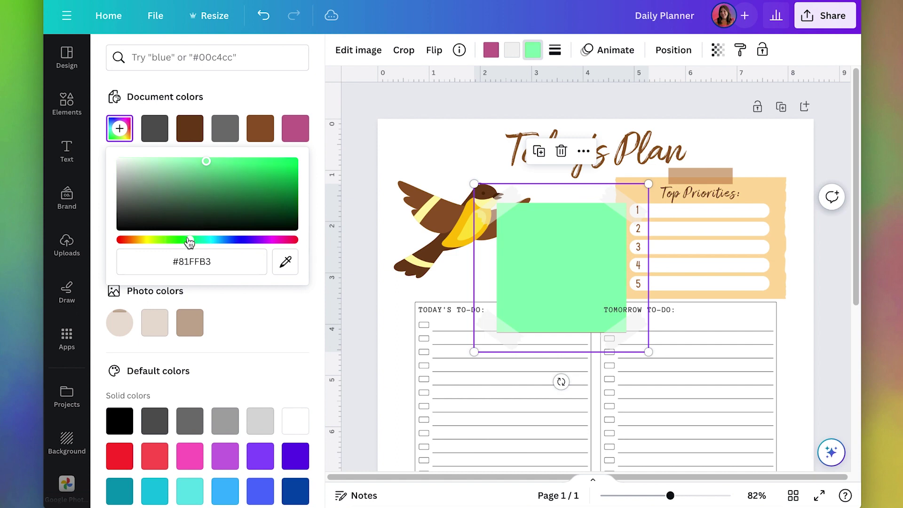
drag(235, 182, 233, 191)
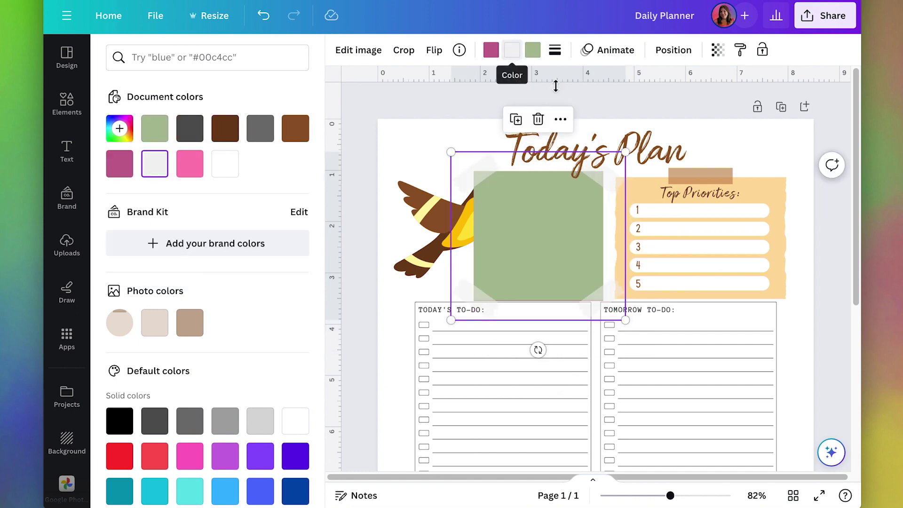
click(119, 128)
drag(221, 175, 208, 176)
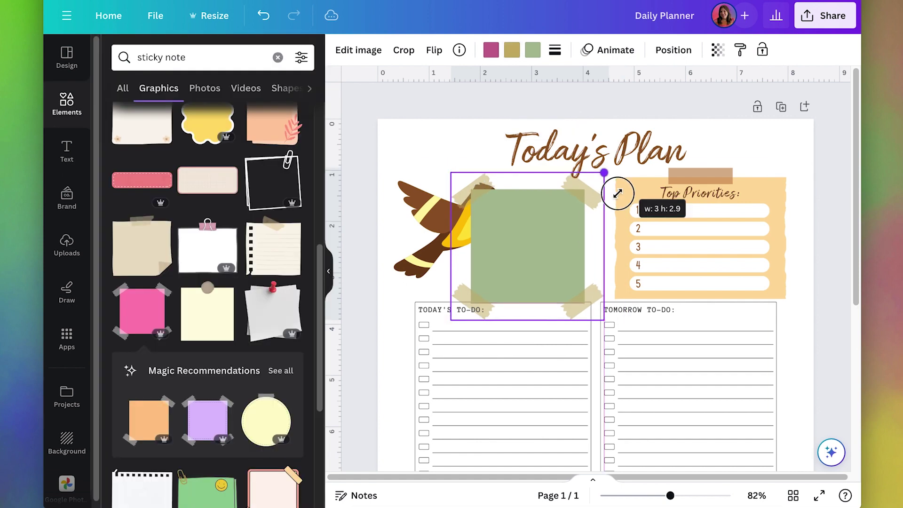
drag(617, 195, 596, 191)
drag(505, 257, 520, 219)
click(448, 218)
click(609, 50)
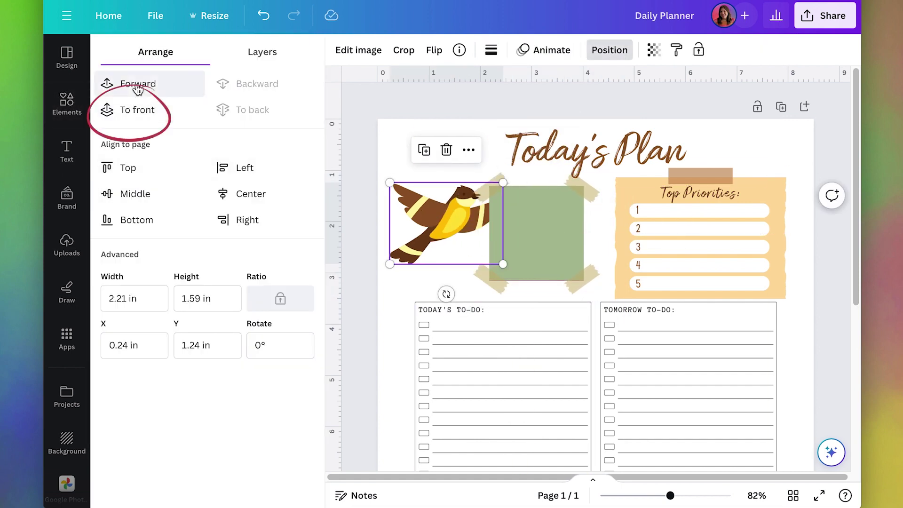
click(136, 119)
Step: Copy the script heading onto the note as "Today's Affirmation:" with line spacing 1.00
drag(692, 194, 530, 195)
double_click(530, 195)
key(ctrl+a)
text(Today's)
key(Return)
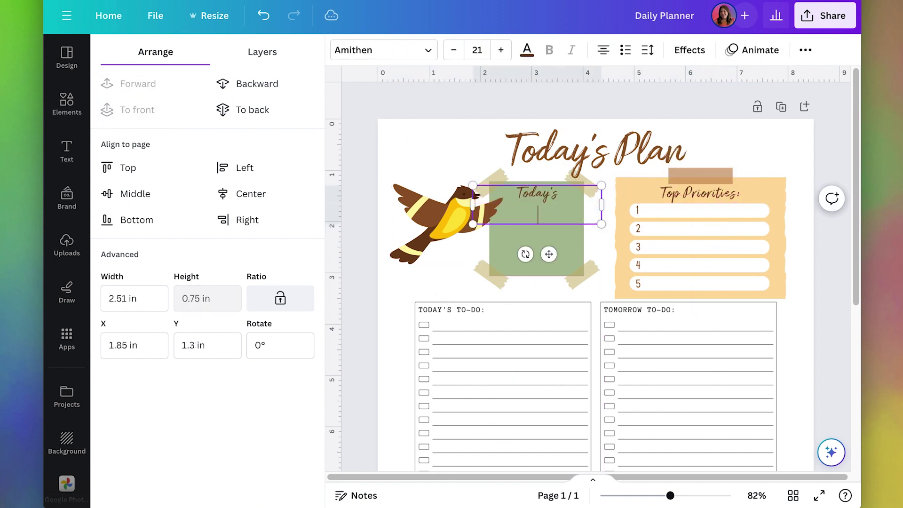
text(Affirmation:)
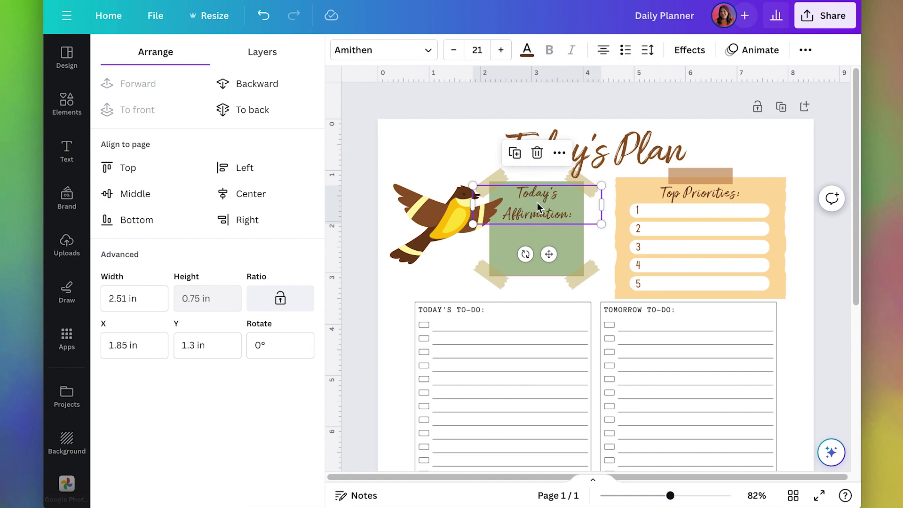
click(648, 51)
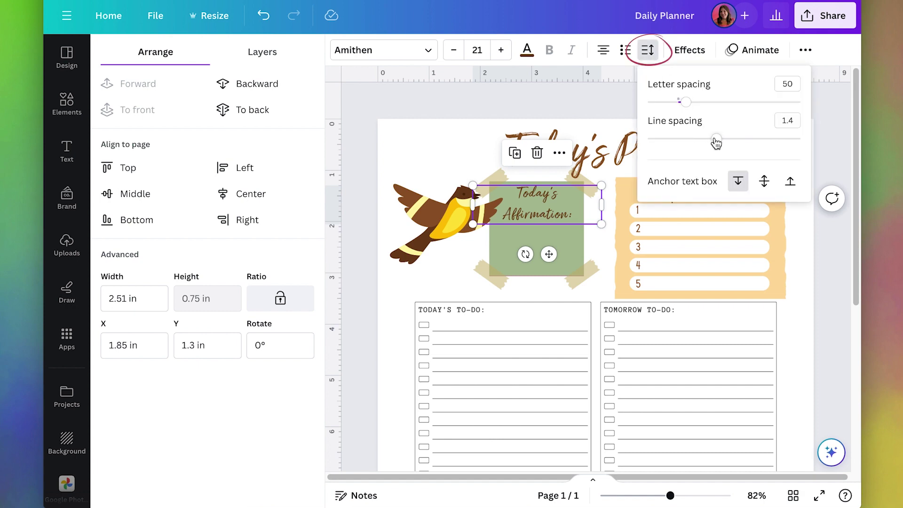
drag(715, 140, 685, 138)
key(Escape)
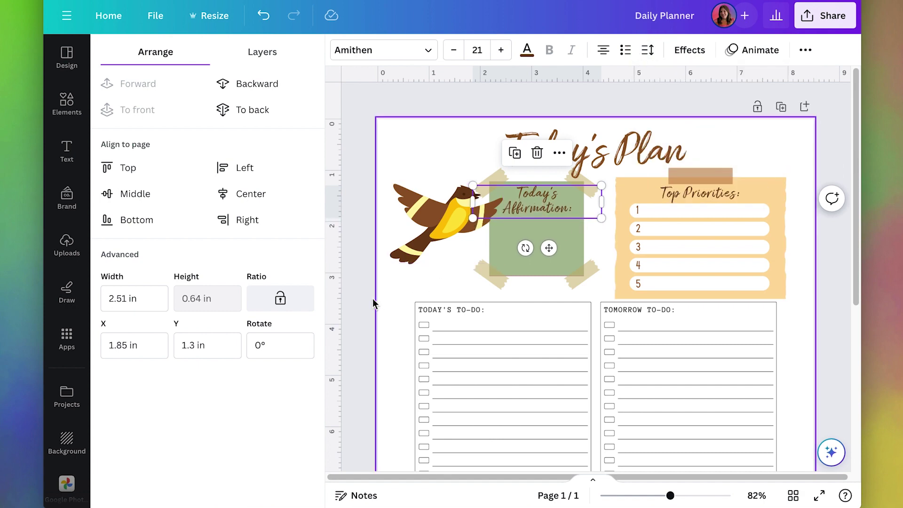
Step: Close the spacing options and clear the selection around the Today's To-Do box
click(362, 301)
click(398, 292)
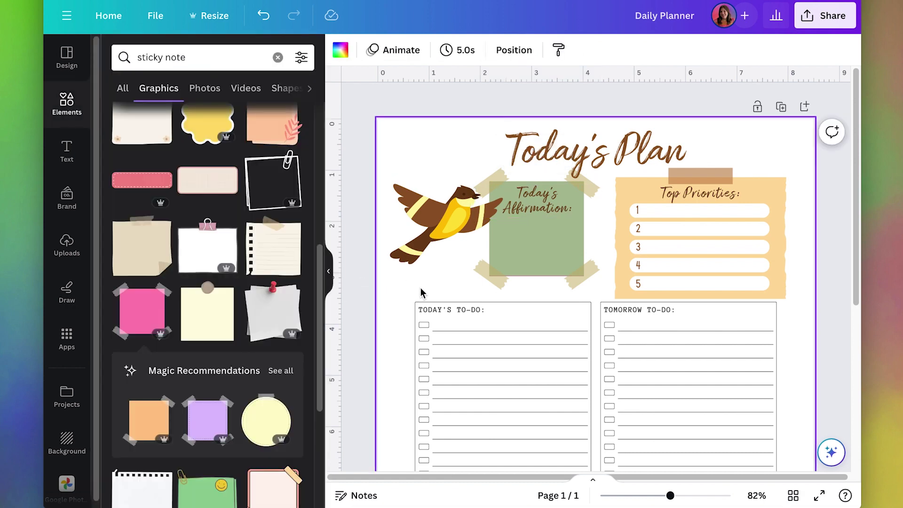
scroll(556, 220, down, 3)
click(555, 220)
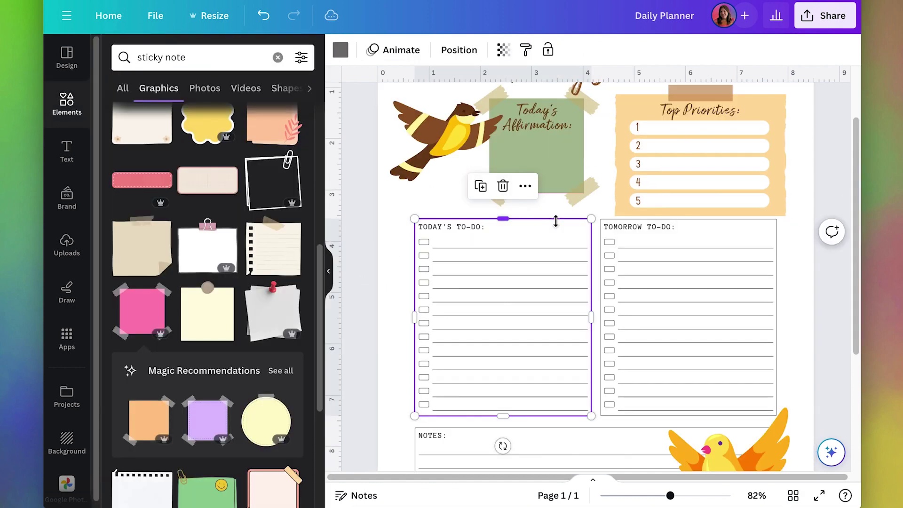
key(Escape)
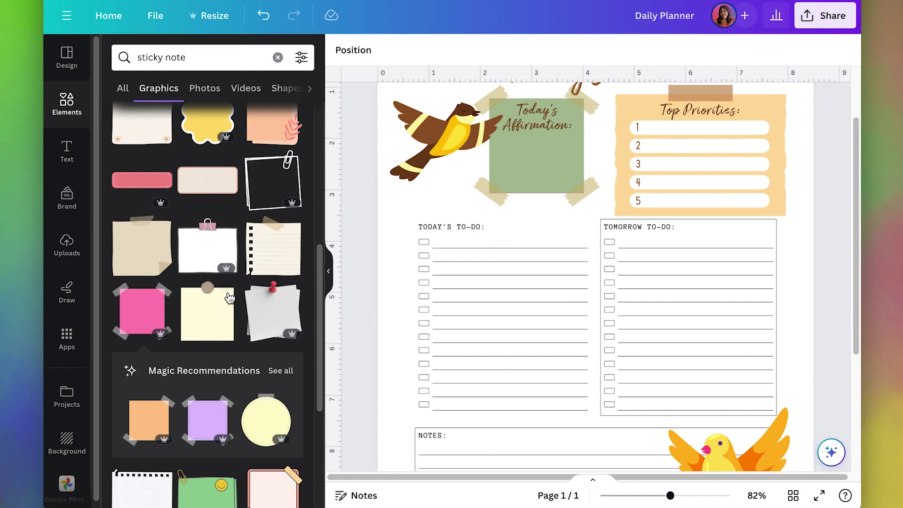
Step: Search for 'rectangle' sticky notes, try a green grid note over the to-do list, then delete it
click(137, 57)
text(rectangle)
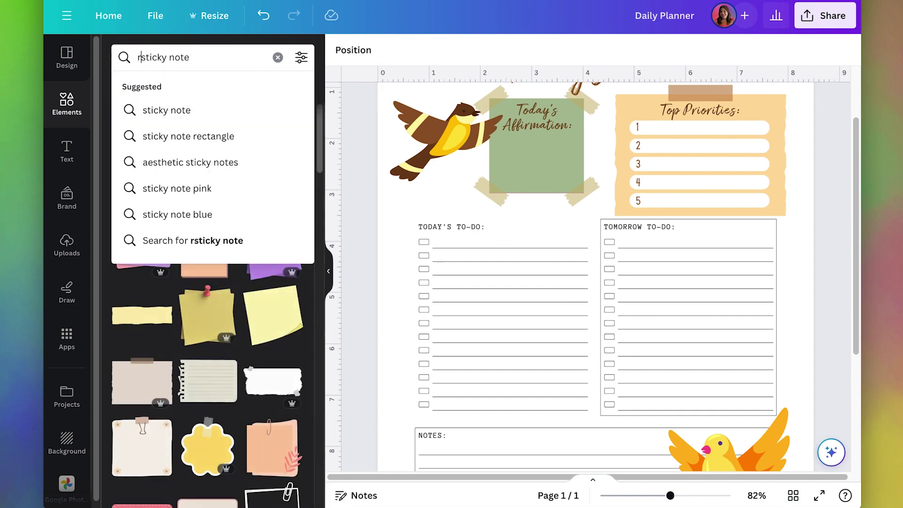
key(Return)
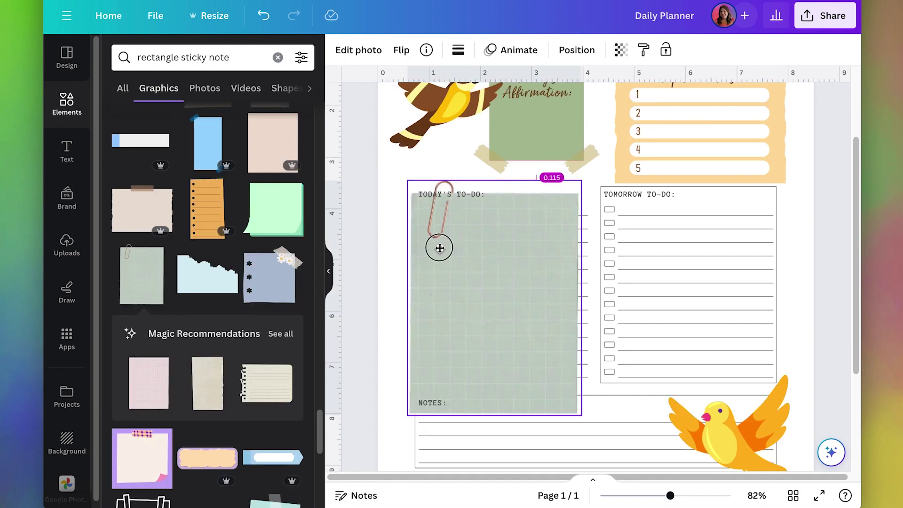
drag(440, 247, 440, 251)
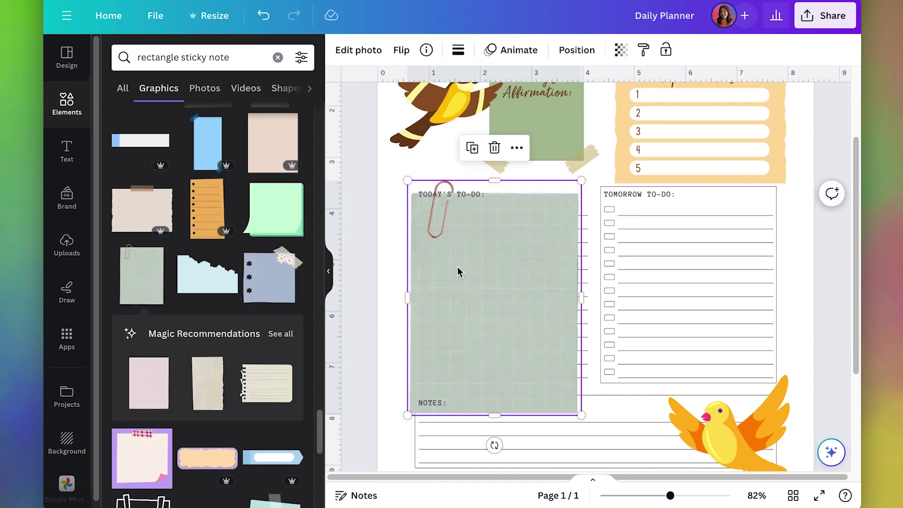
drag(431, 285, 421, 311)
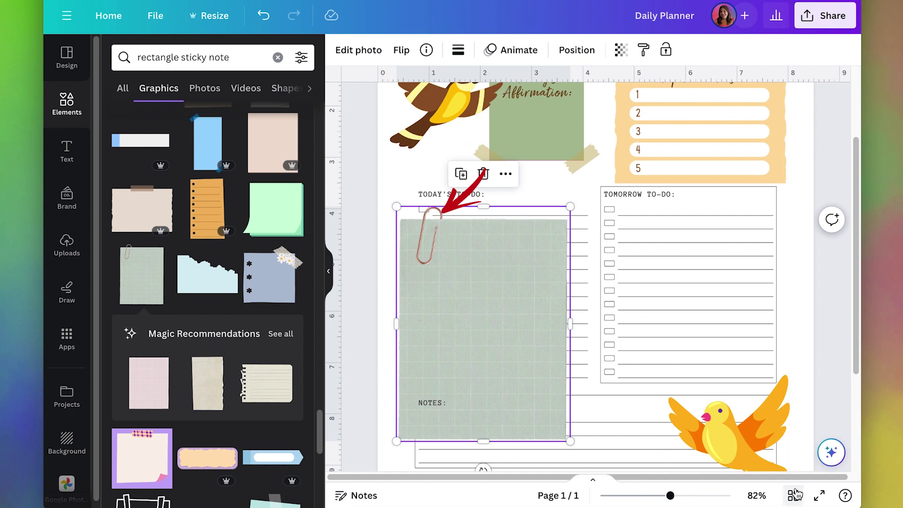
key(Delete)
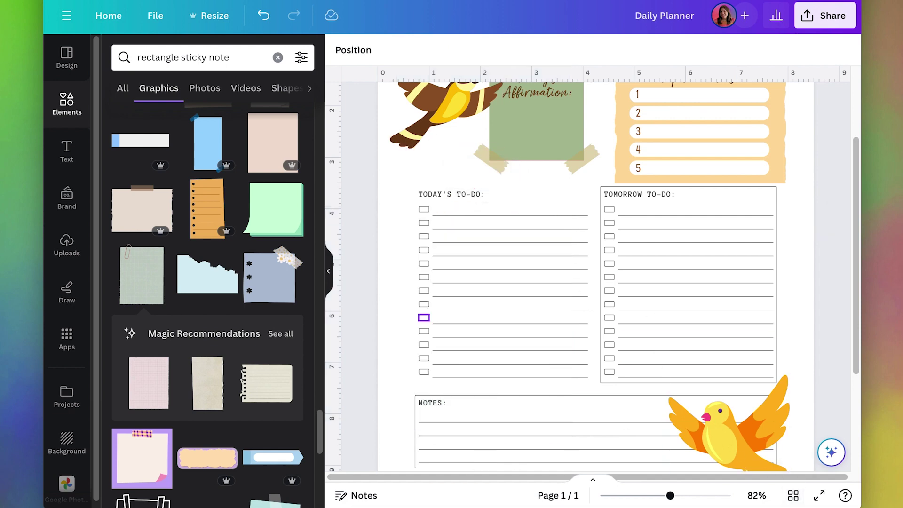
Step: Place a pink grid note over the to-do list, enlarge it, and send it to the back
drag(148, 383, 501, 234)
drag(576, 407, 595, 431)
click(576, 50)
click(233, 109)
Step: Replace the old TODAY'S TO-DO heading with a copy of the script heading, retyping it as Today's To-Do
click(460, 197)
scroll(549, 295, up, 2)
key(Escape)
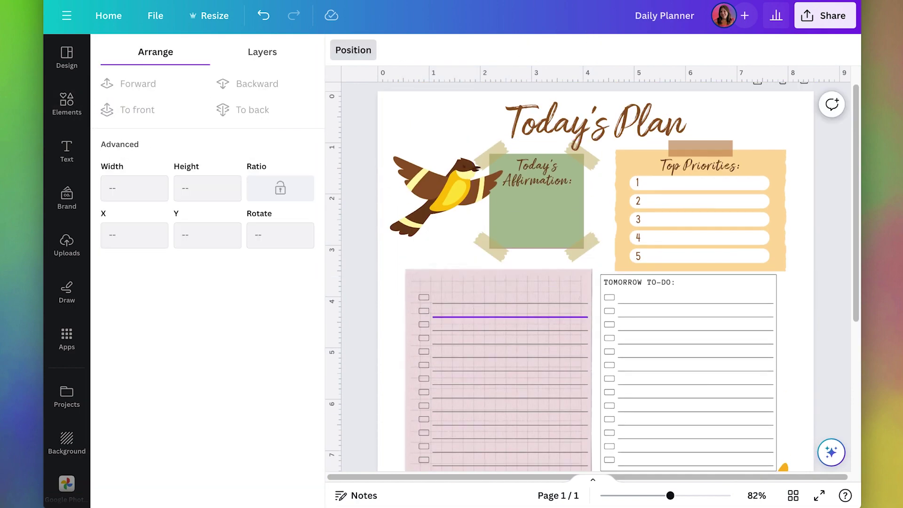
drag(689, 173, 492, 291)
double_click(502, 286)
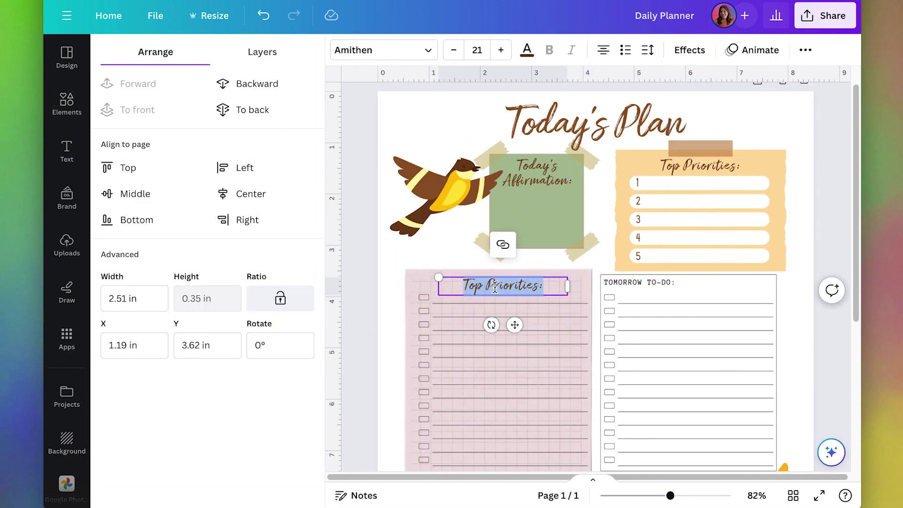
text(Today's To-Do)
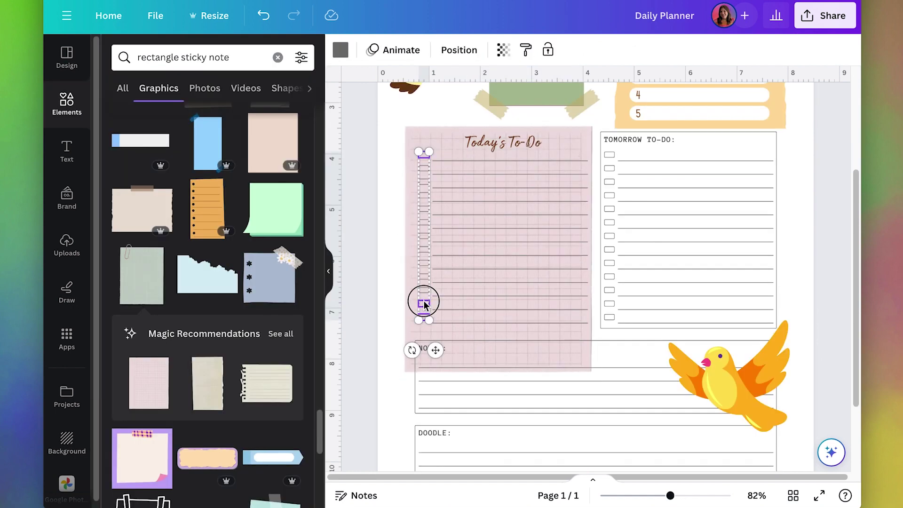
Step: Delete the checkbox columns and all the writing lines from the to-do list
shift+click(424, 291)
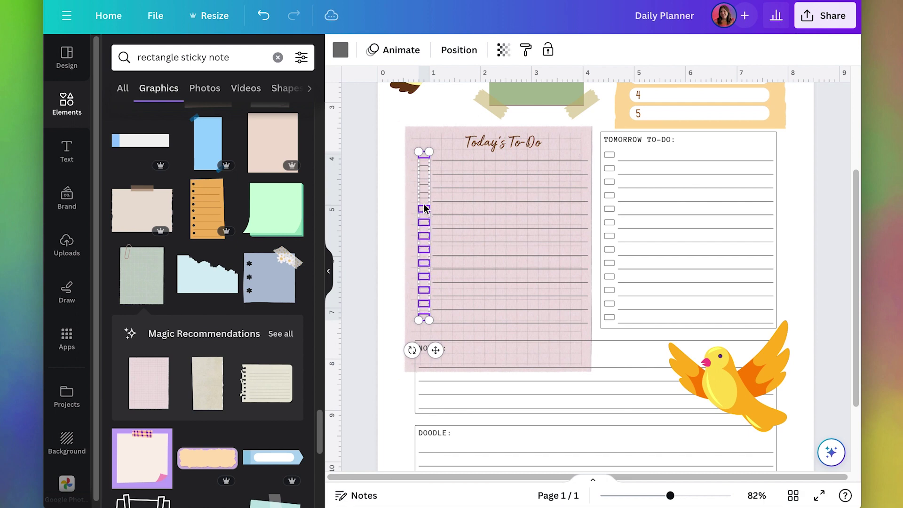
key(Delete)
click(463, 189)
shift+click(458, 201)
shift+click(458, 214)
shift+click(461, 228)
shift+click(462, 242)
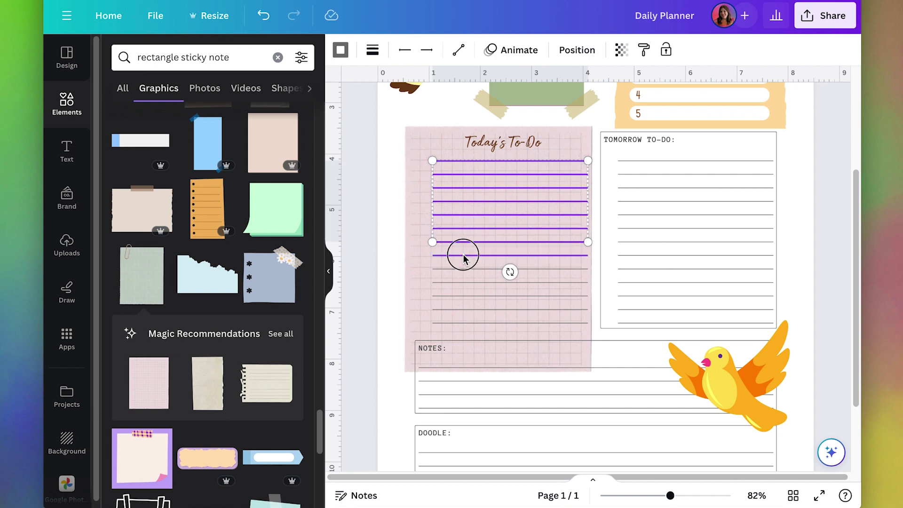
shift+click(462, 255)
shift+click(462, 274)
shift+click(461, 269)
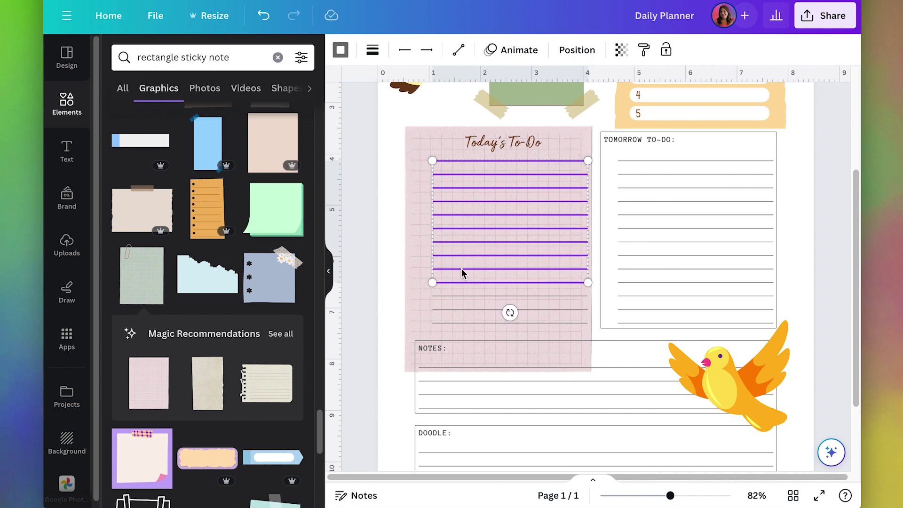
shift+click(459, 296)
shift+click(459, 309)
shift+click(458, 323)
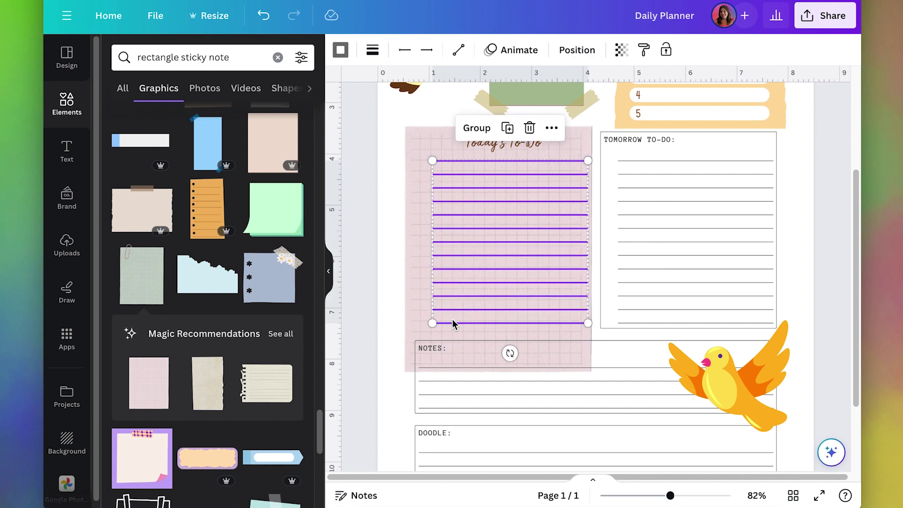
key(Delete)
Step: Fill Today's To-Do with white pill bars and space all nine evenly vertically
drag(733, 113, 464, 356)
click(494, 168)
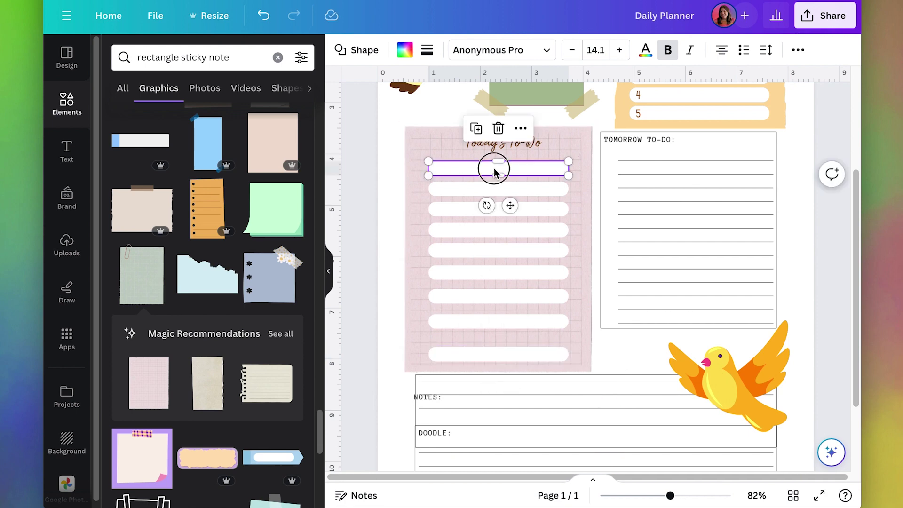
shift+click(489, 189)
shift+click(470, 209)
shift+click(463, 230)
shift+click(463, 250)
shift+click(463, 273)
shift+click(463, 296)
shift+click(464, 321)
shift+click(465, 359)
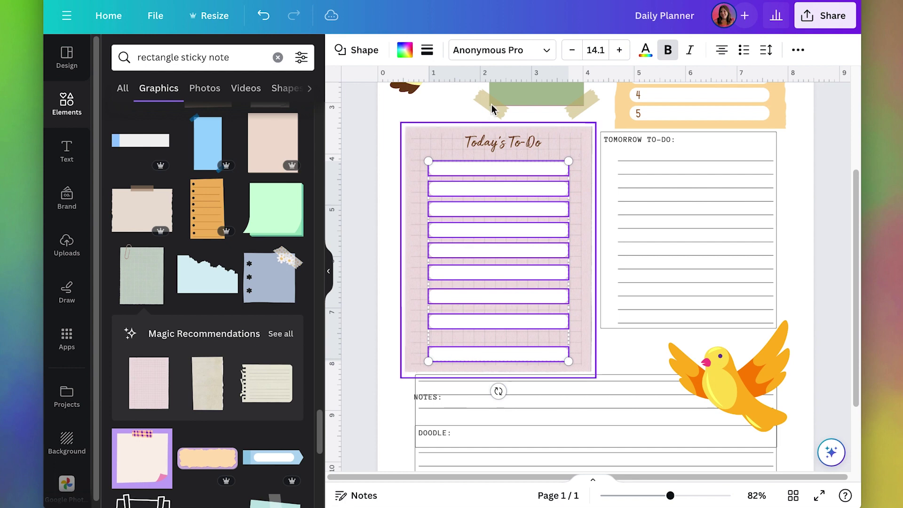
click(798, 49)
click(700, 81)
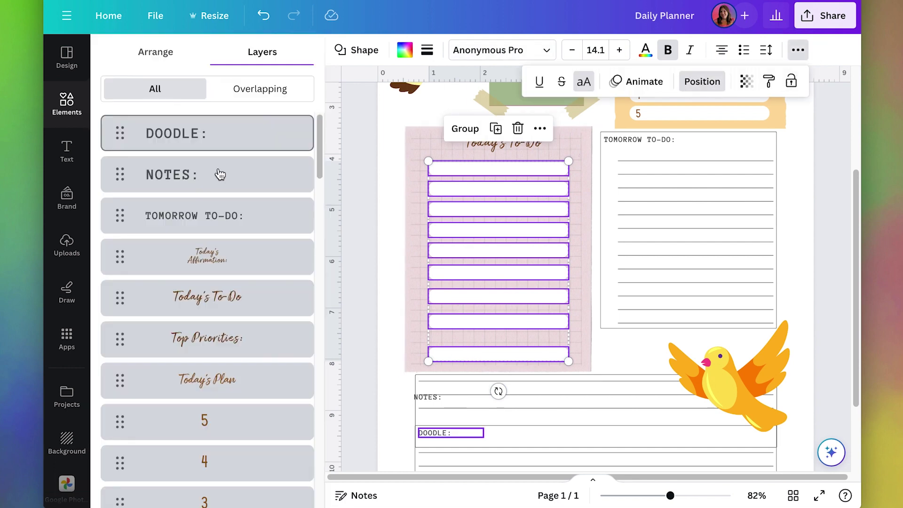
click(159, 55)
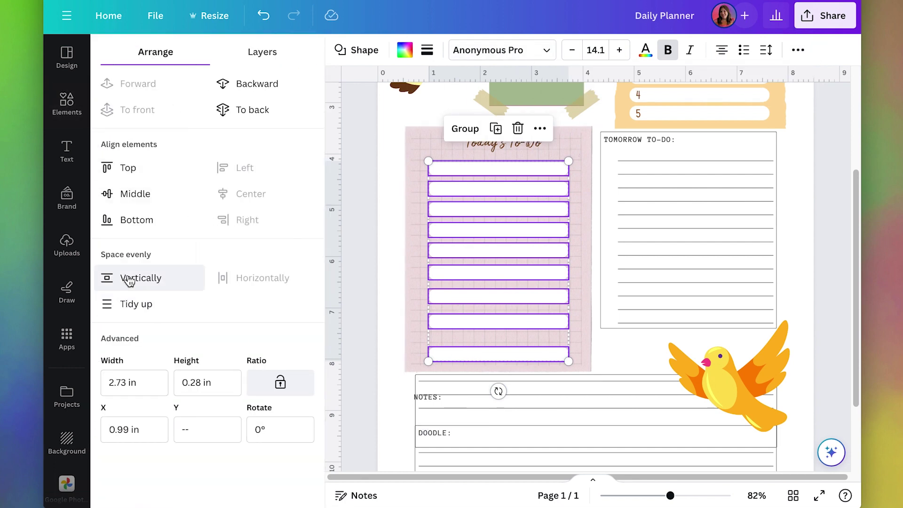
click(130, 279)
scroll(423, 295, up, 5)
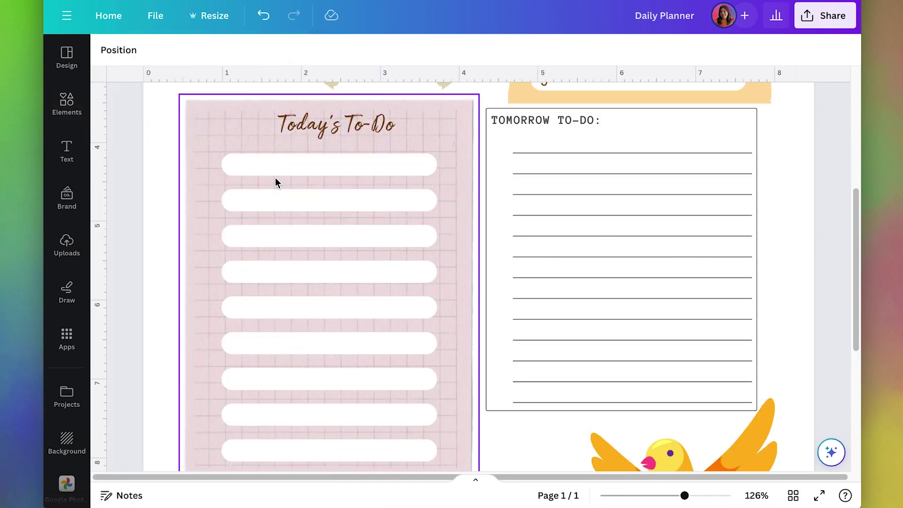
Step: Add a circle from Shapes, shrink it and place it at the first bar's left end
click(68, 107)
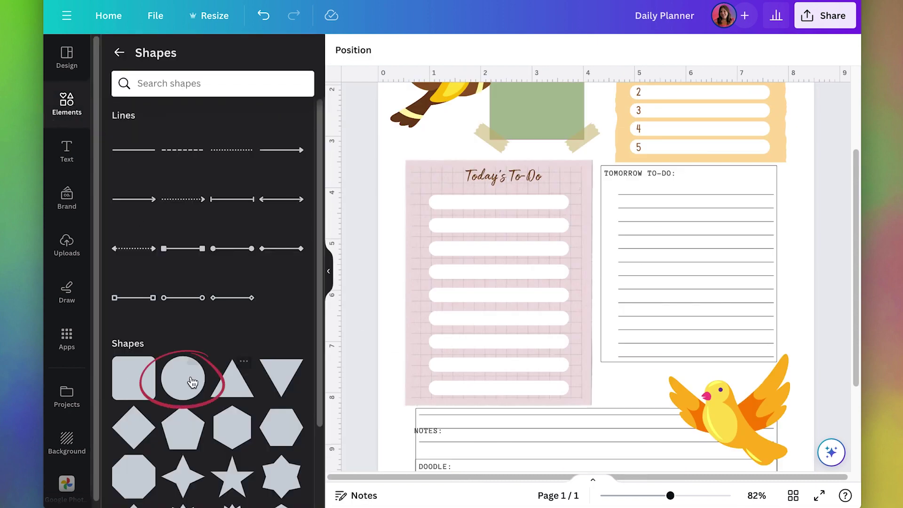
click(179, 386)
click(612, 304)
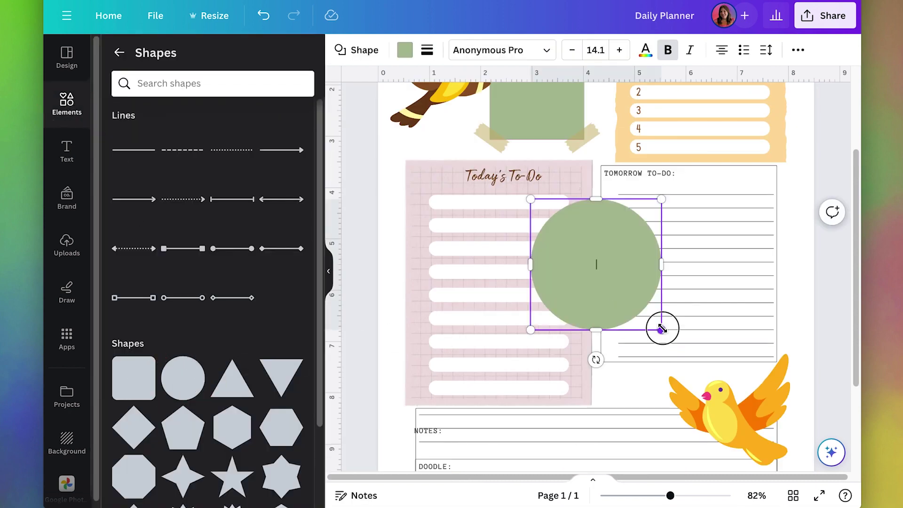
drag(662, 329, 563, 268)
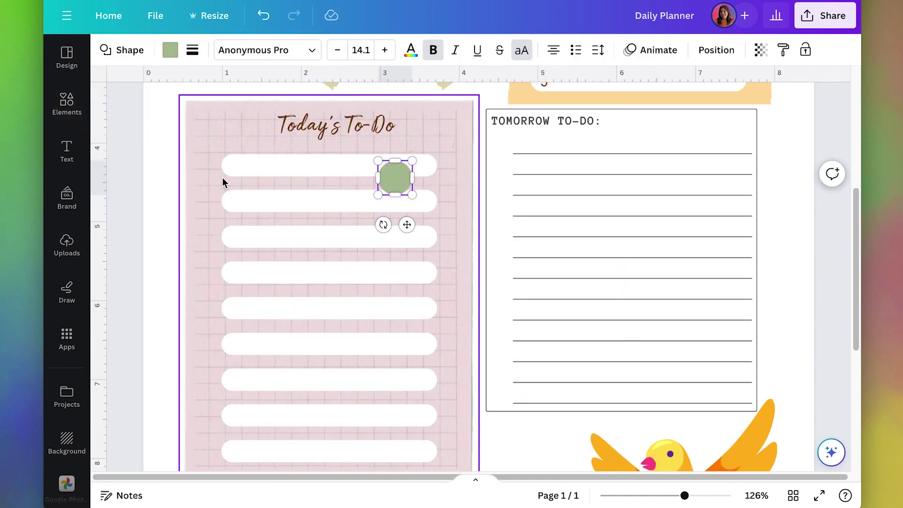
drag(411, 195, 402, 184)
drag(402, 215, 244, 206)
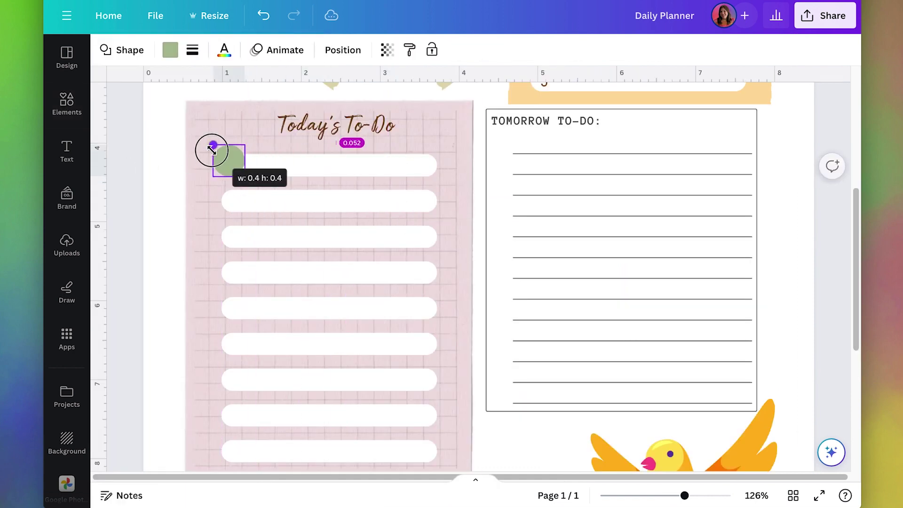
drag(221, 154, 213, 145)
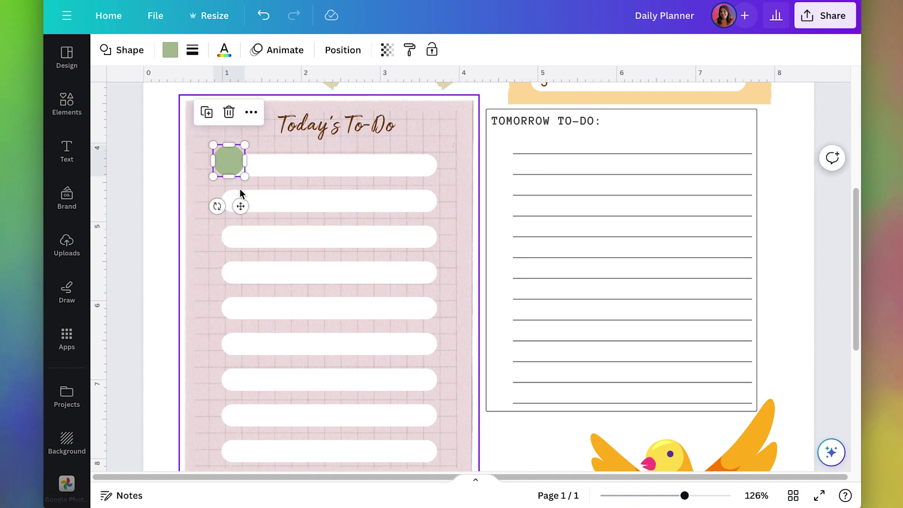
drag(241, 211, 233, 214)
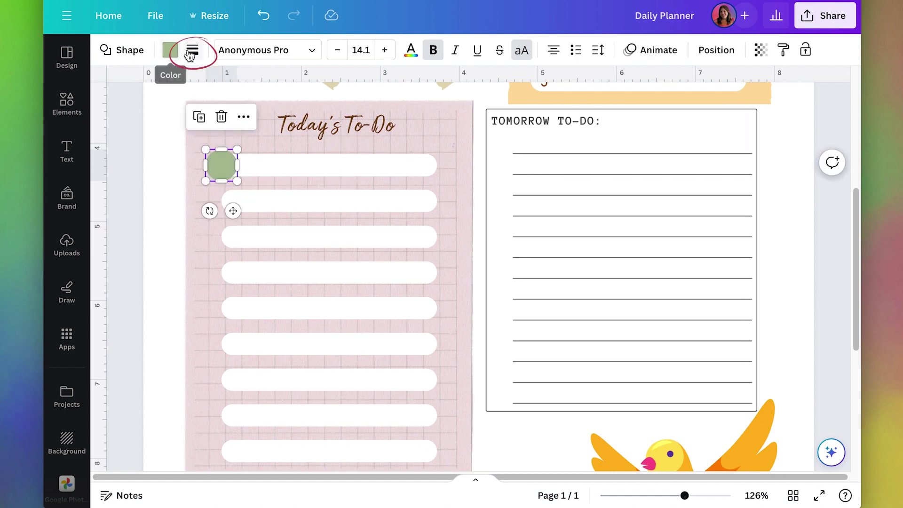
Step: Give the circle a white fill and a solid pink border of weight 3, and copy it down each row
click(191, 53)
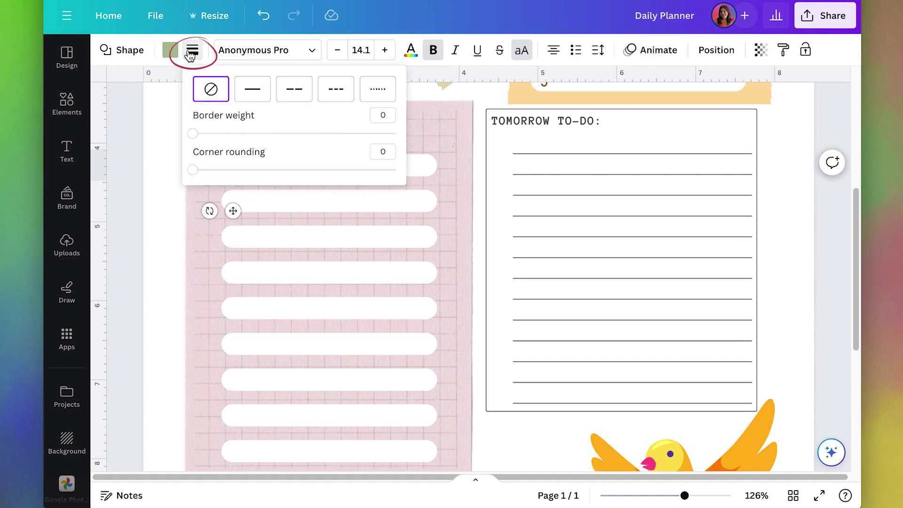
click(256, 88)
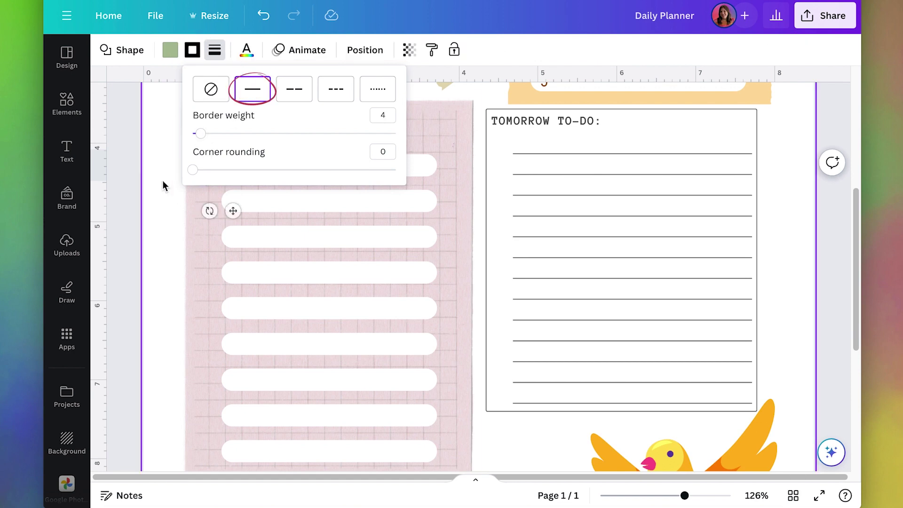
click(171, 54)
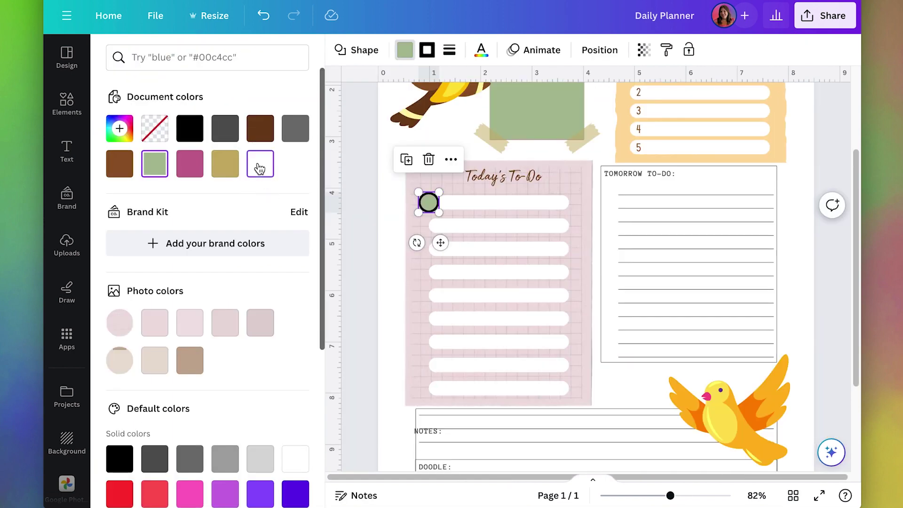
click(259, 168)
click(449, 50)
drag(455, 134, 453, 137)
click(427, 50)
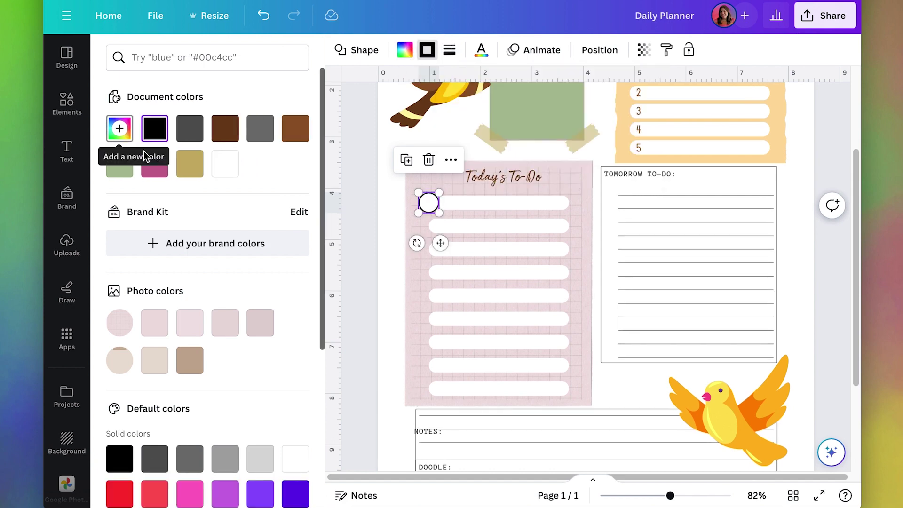
click(154, 164)
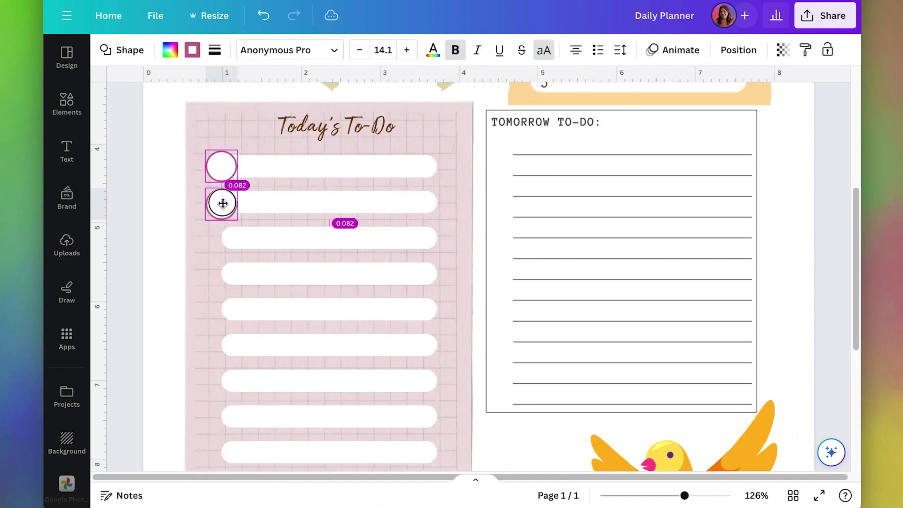
drag(222, 202, 216, 309)
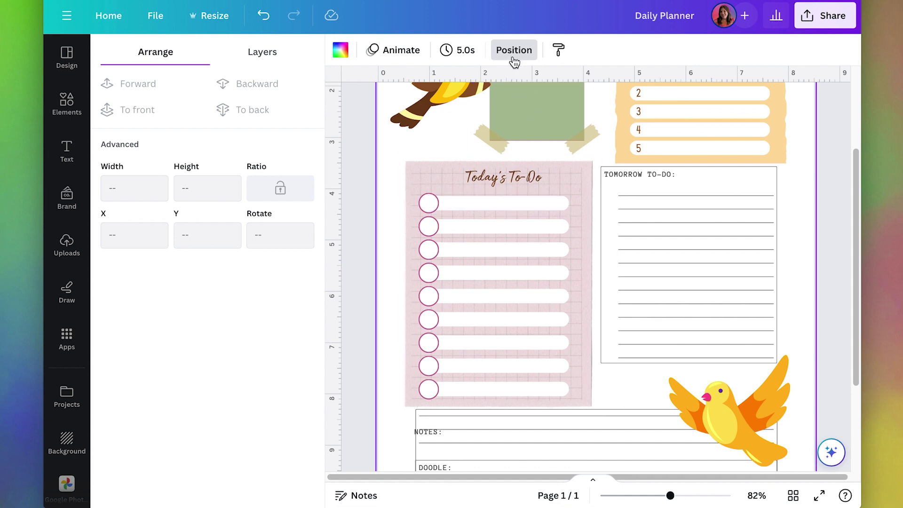
Step: Select the to-do bars from the layers and shift the pink grid background slightly
click(260, 54)
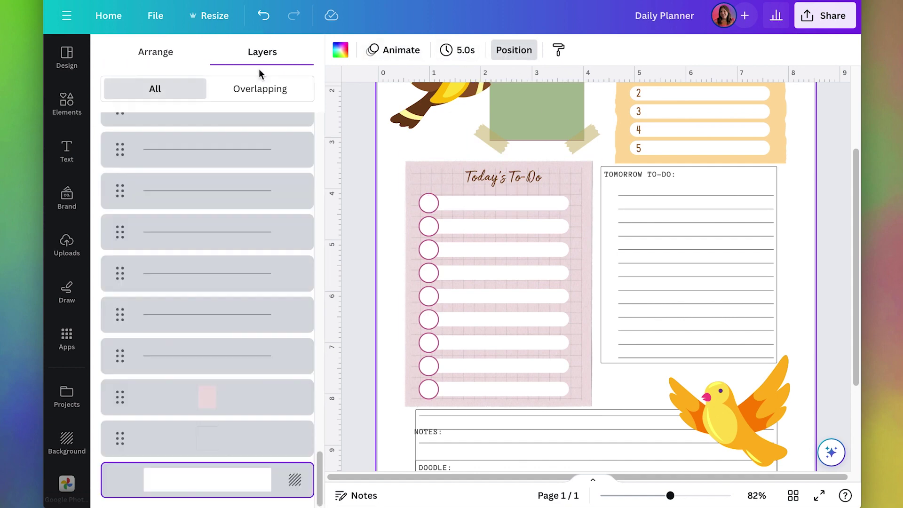
click(529, 208)
shift+click(544, 233)
shift+click(544, 248)
shift+click(278, 195)
shift+click(262, 162)
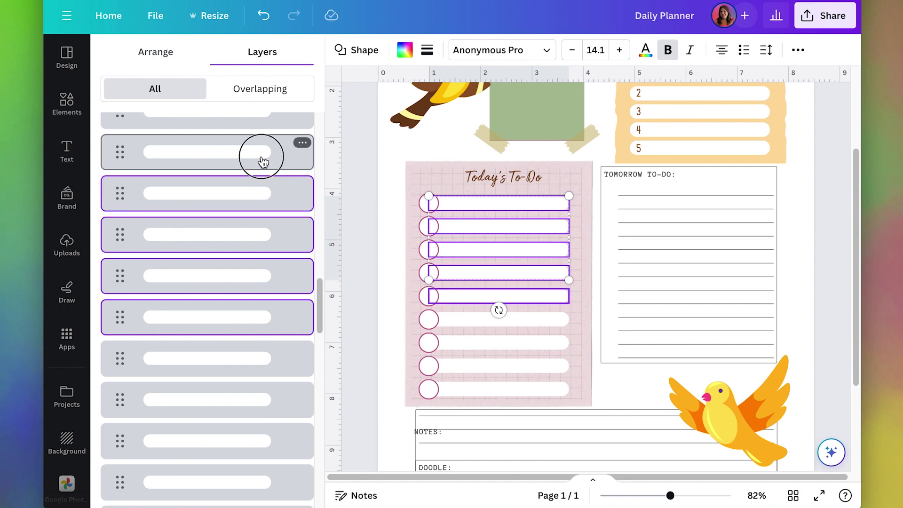
click(467, 233)
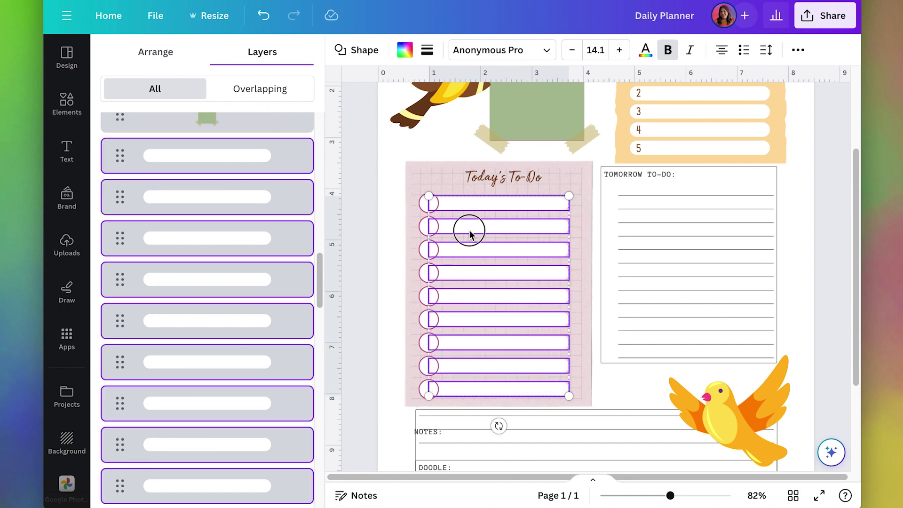
click(579, 184)
drag(576, 184, 577, 181)
Step: Enlarge the Today's To-Do heading font to size 27
click(535, 180)
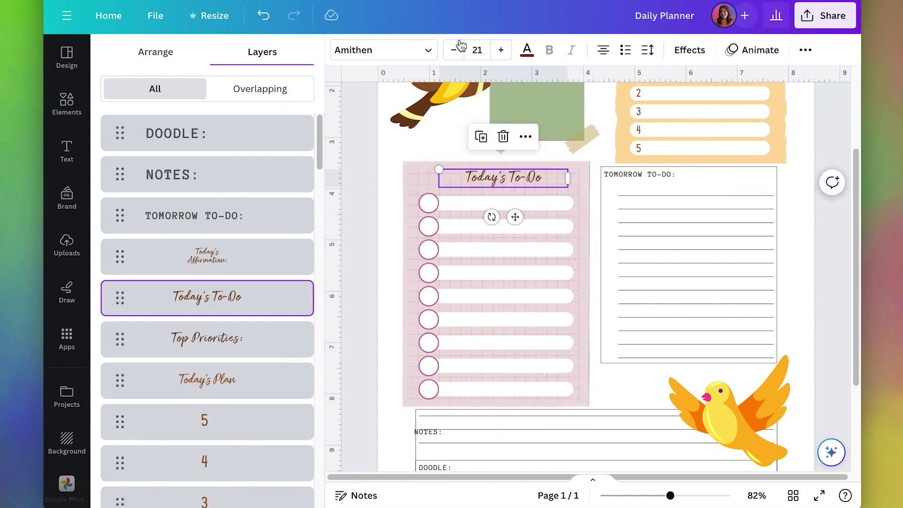
click(501, 50)
click(501, 50)
click(501, 50)
click(501, 50)
click(501, 50)
click(501, 50)
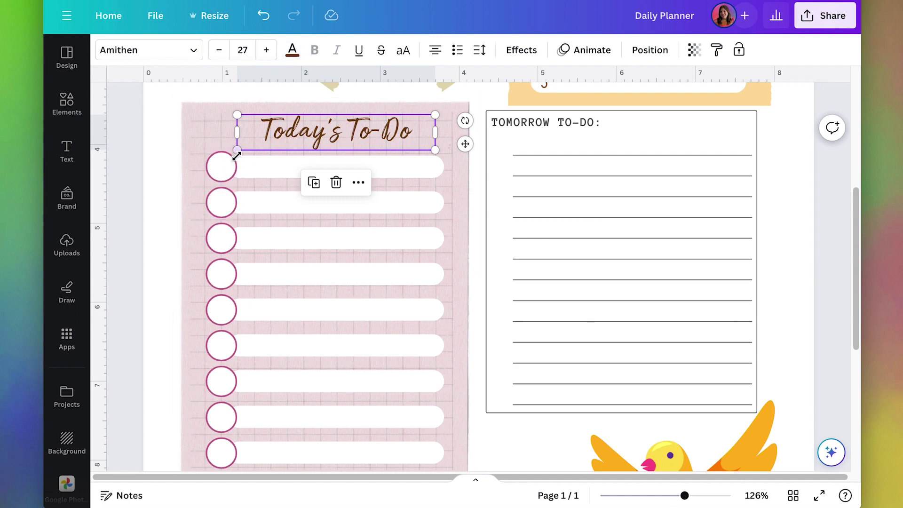
Step: Recolour the heading a custom deep pink, #AB4B76
click(292, 50)
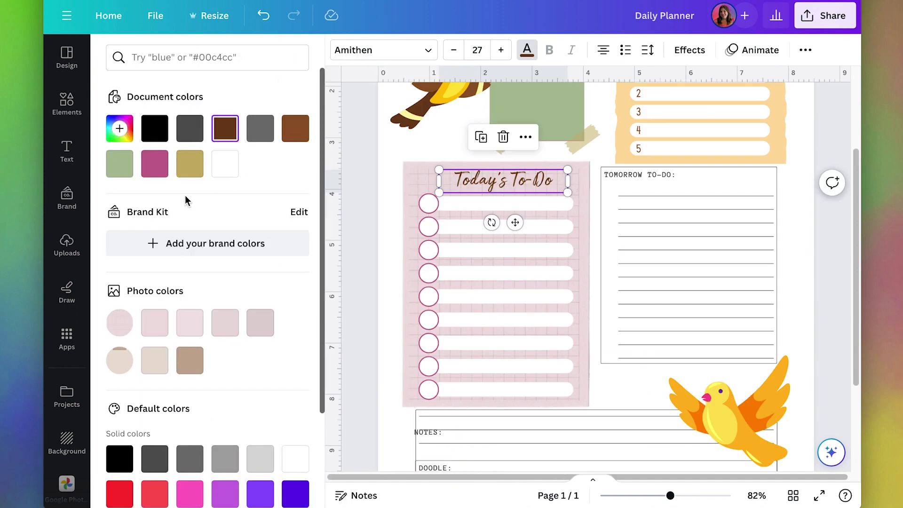
click(149, 171)
click(119, 128)
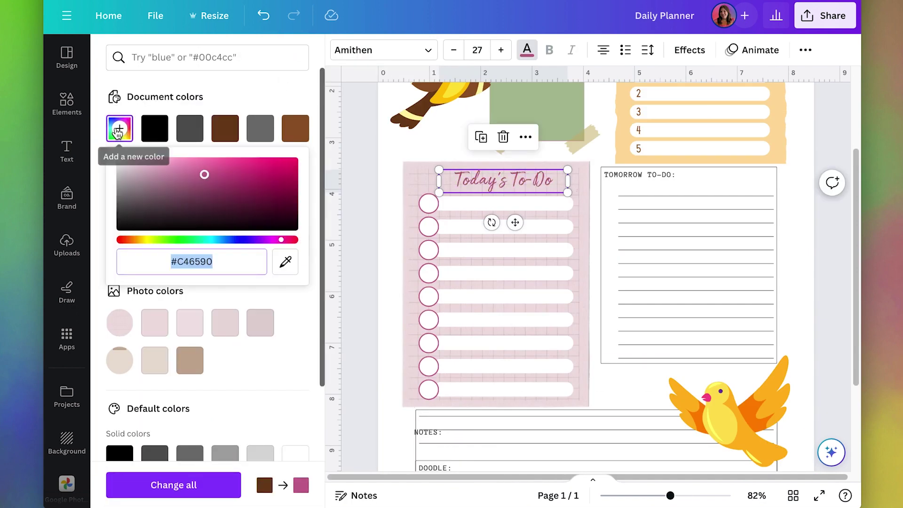
click(218, 183)
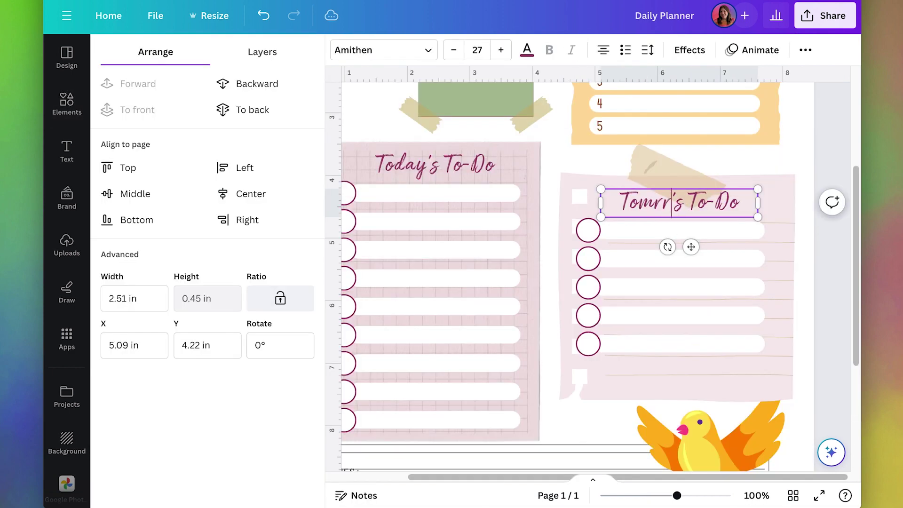
Step: Shift the Tomorrow's To-Do rows right and restyle the Notes sticky note with a left-aligned label
shift+click(625, 347)
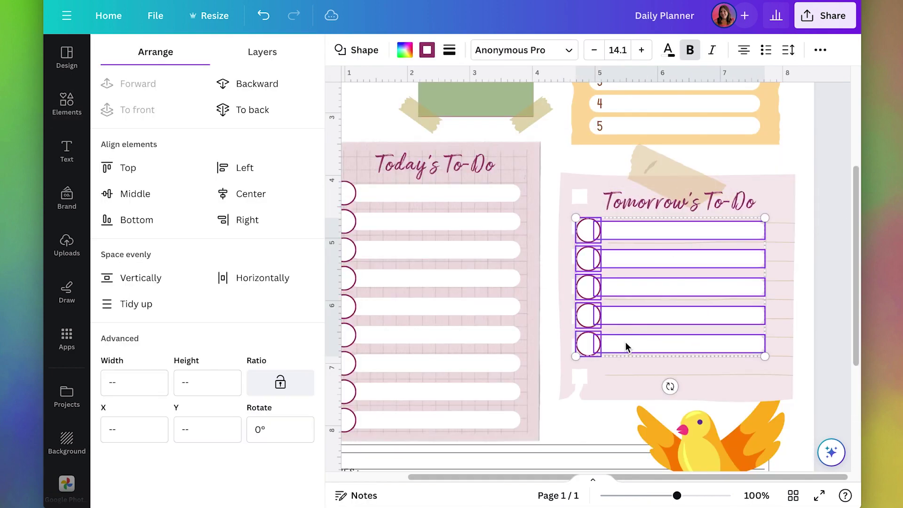
drag(625, 347, 645, 353)
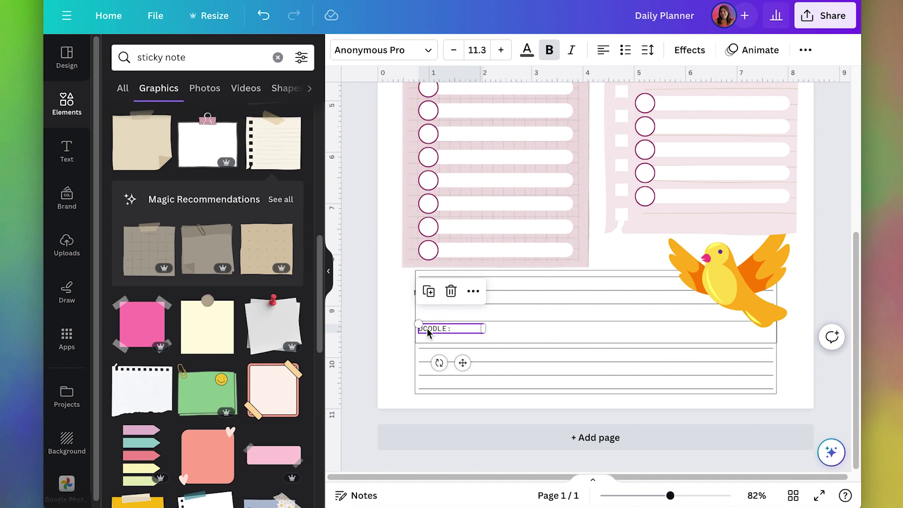
click(428, 333)
drag(390, 399, 544, 278)
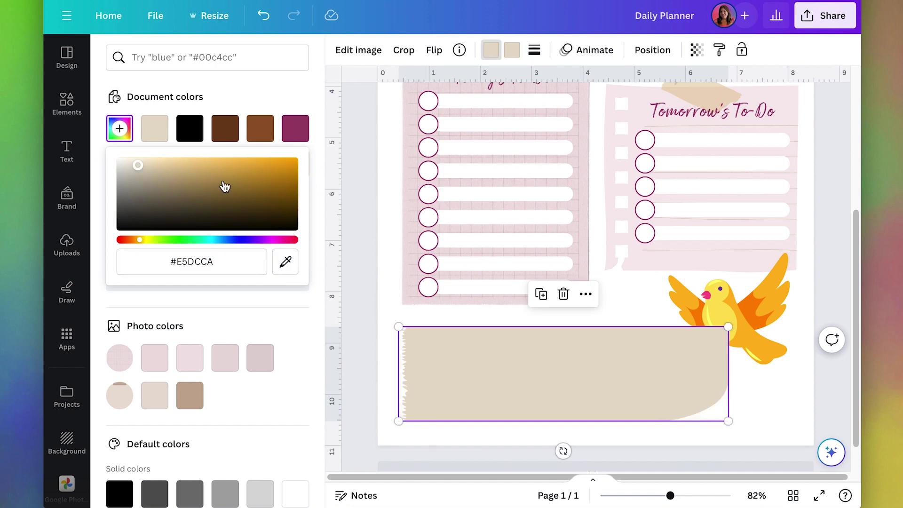
drag(137, 165, 151, 170)
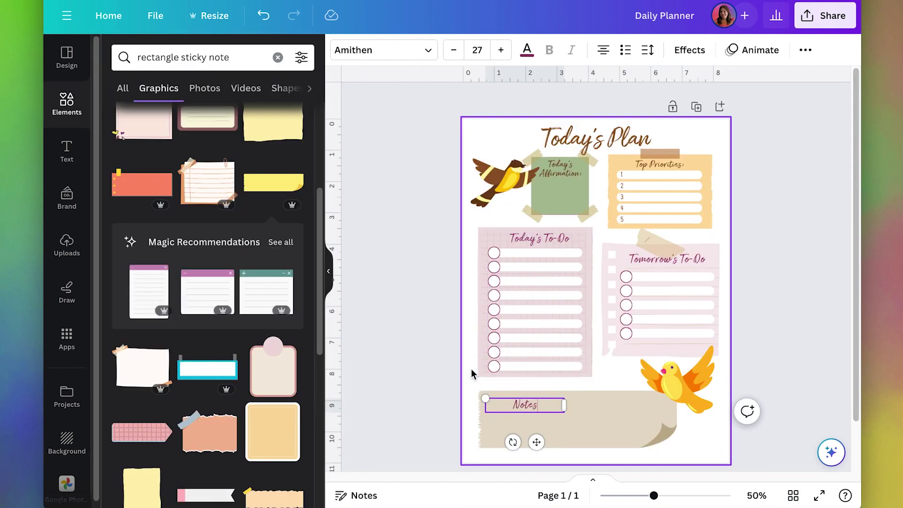
click(603, 50)
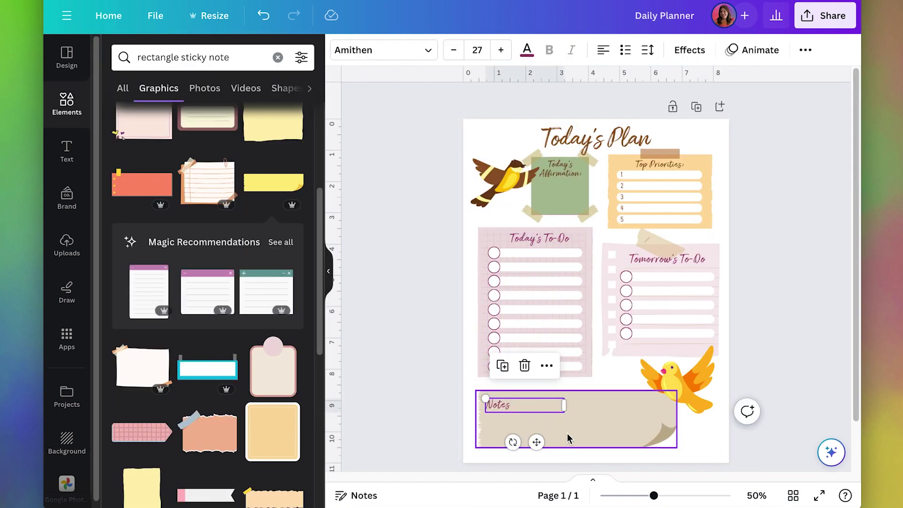
click(767, 331)
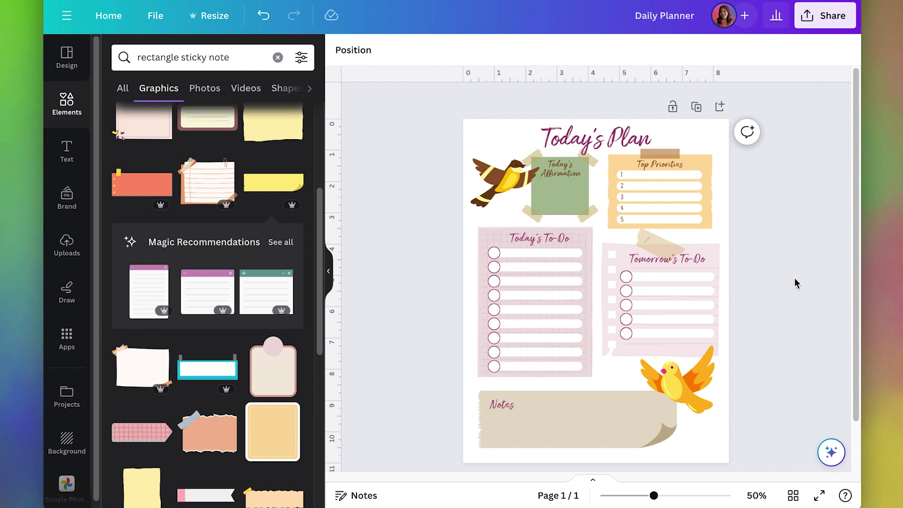
Step: Tilt, move and resize the To-Do, Top Priorities and Affirmation cards into an overlapping layout
click(703, 346)
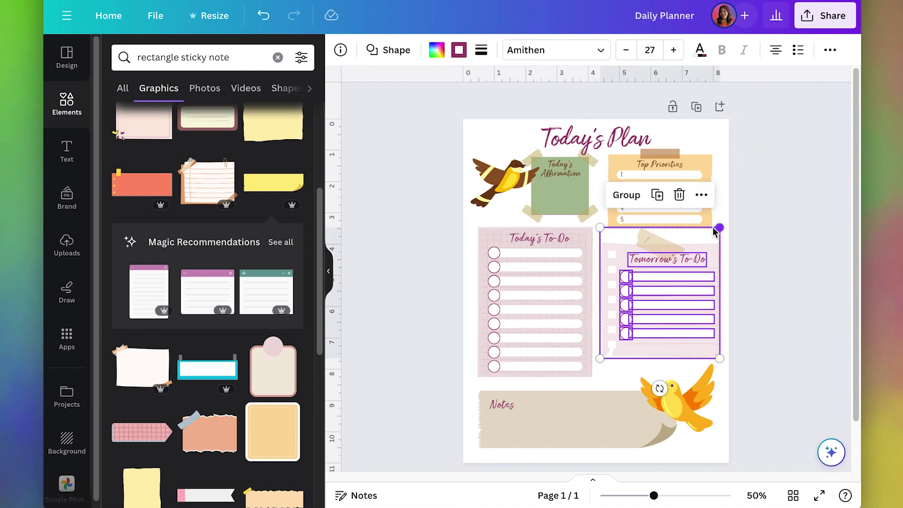
mouse_move(660, 388)
mouse_down()
mouse_move(673, 393)
mouse_move(655, 396)
mouse_up()
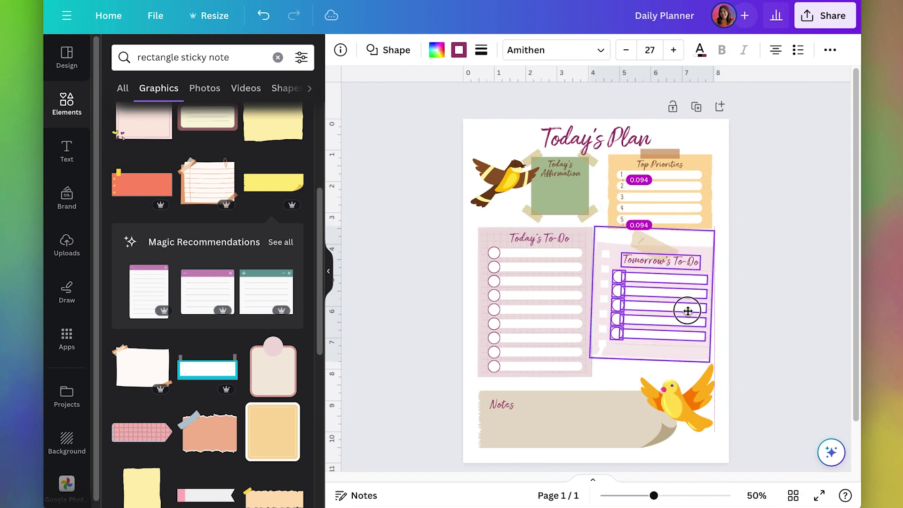
click(533, 329)
drag(533, 329, 542, 330)
click(659, 221)
drag(608, 229, 585, 254)
click(676, 302)
drag(675, 302, 499, 218)
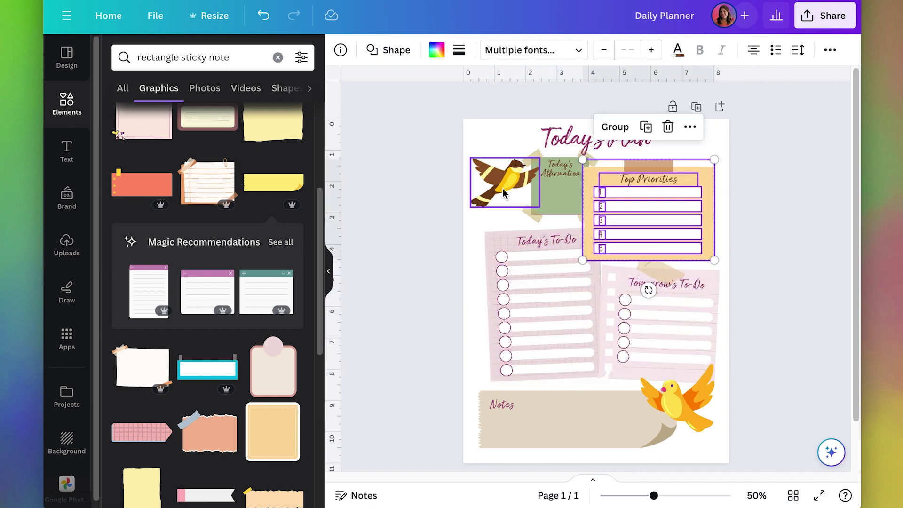
click(559, 188)
drag(587, 214, 570, 238)
click(801, 203)
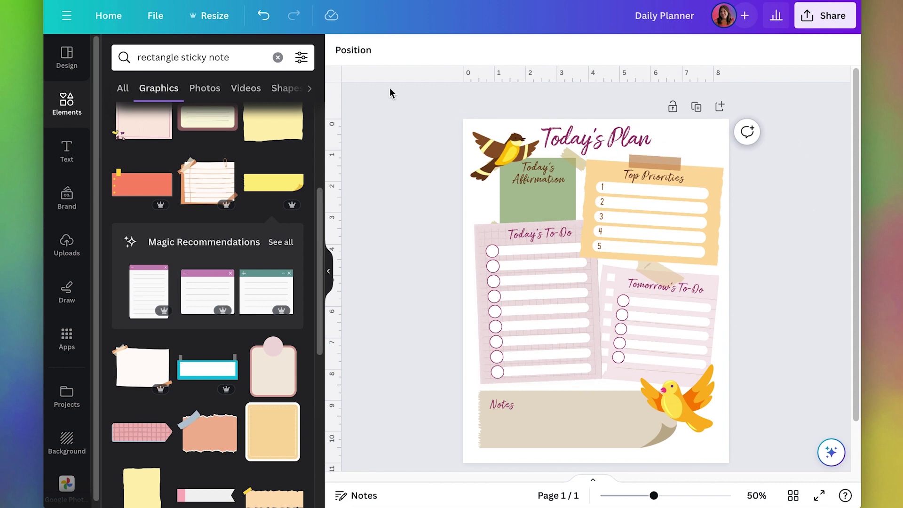
Step: Add a 'branches' graphic beside Today's Plan, lay a copy along the bottom, and lower the bird
click(277, 57)
text(branches)
key(Return)
click(142, 288)
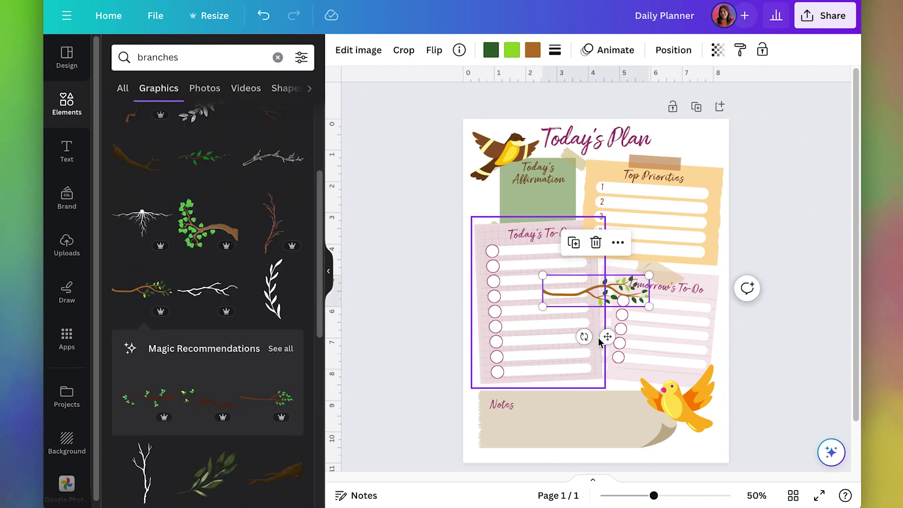
drag(608, 339, 486, 346)
key(ctrl+d)
drag(411, 338, 491, 430)
drag(512, 466, 470, 468)
drag(487, 429, 507, 450)
drag(672, 400, 680, 422)
Step: Add a small yellow flower from a 'flowers' search, tilted about -40°, plus a copy beside Affirmation
click(113, 49)
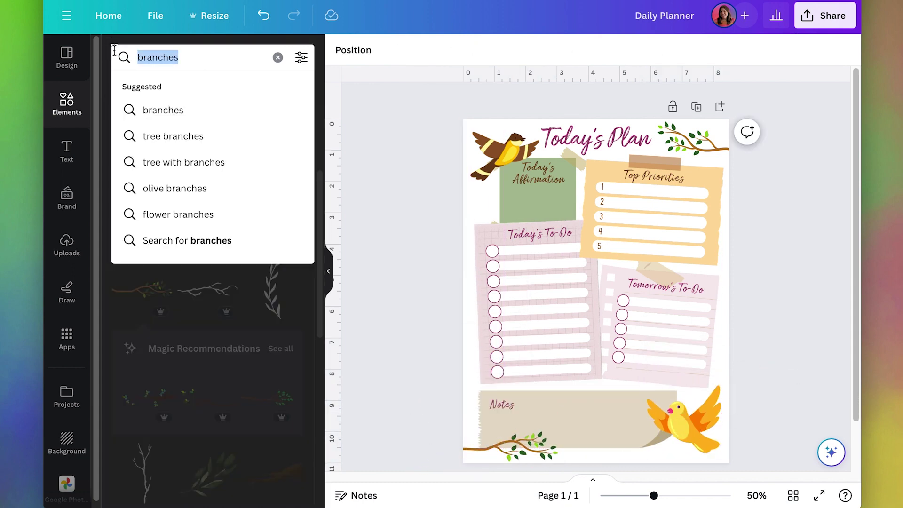
text(flowers)
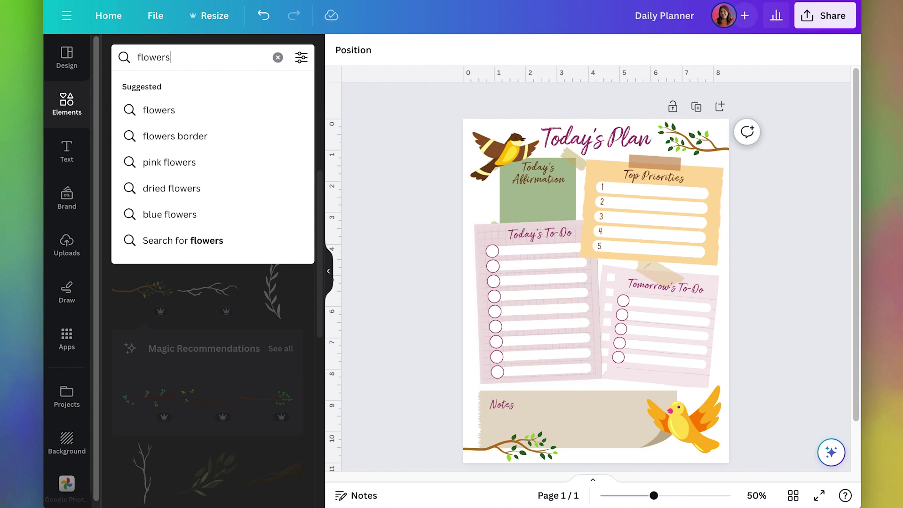
key(BackSpace)
key(Return)
scroll(126, 477, down, 5)
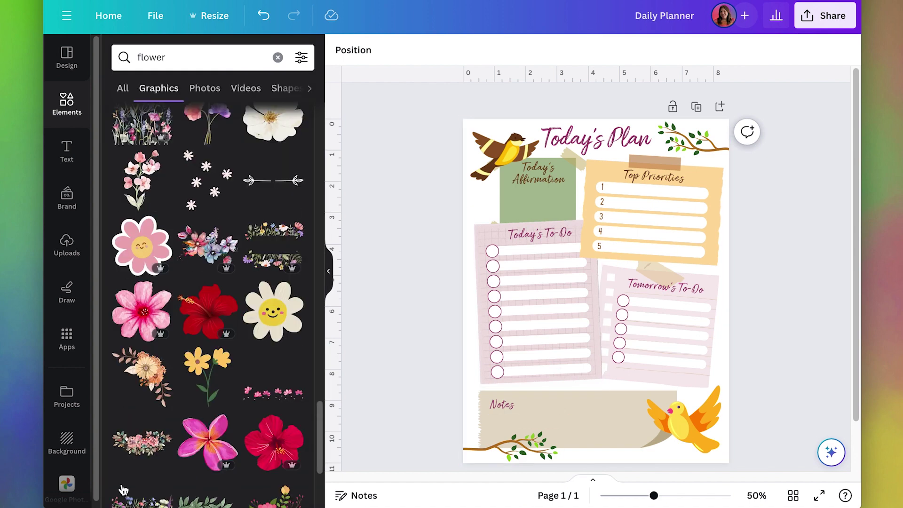
click(204, 378)
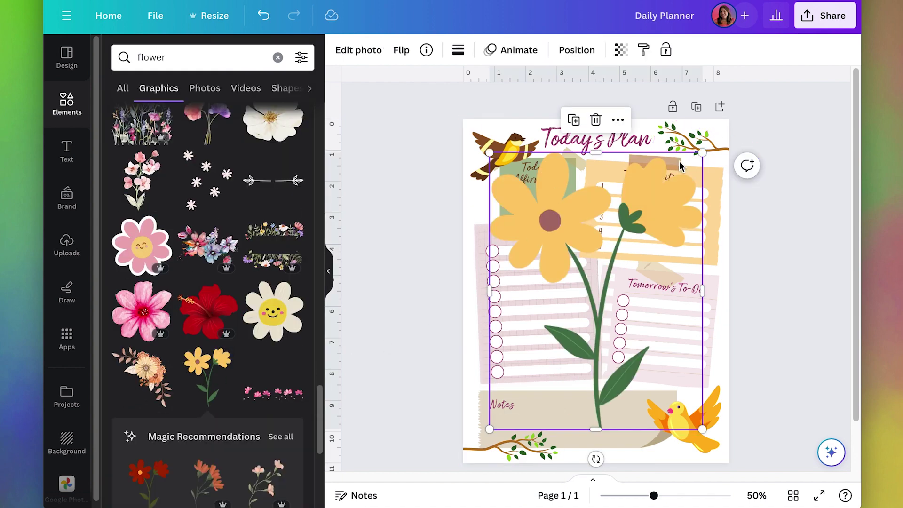
drag(702, 152, 583, 432)
drag(501, 388, 590, 350)
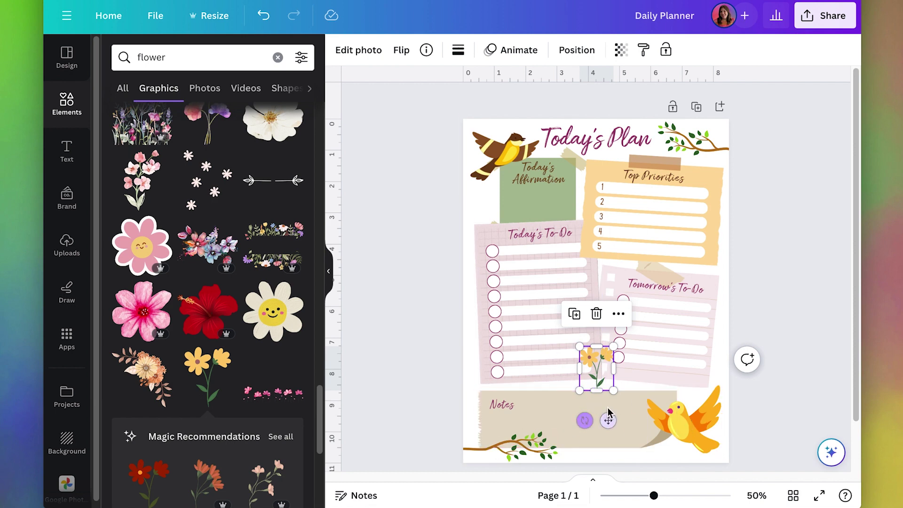
drag(584, 420, 647, 390)
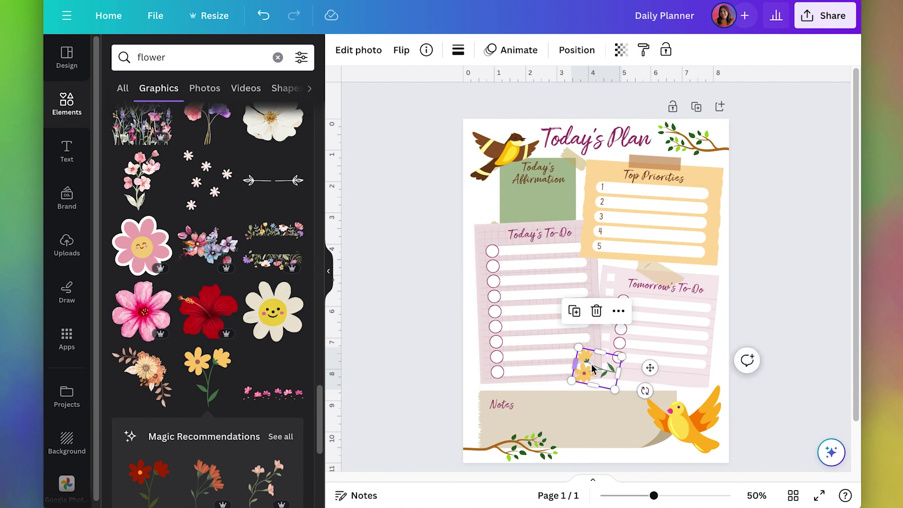
drag(587, 373, 487, 165)
key(ctrl+d)
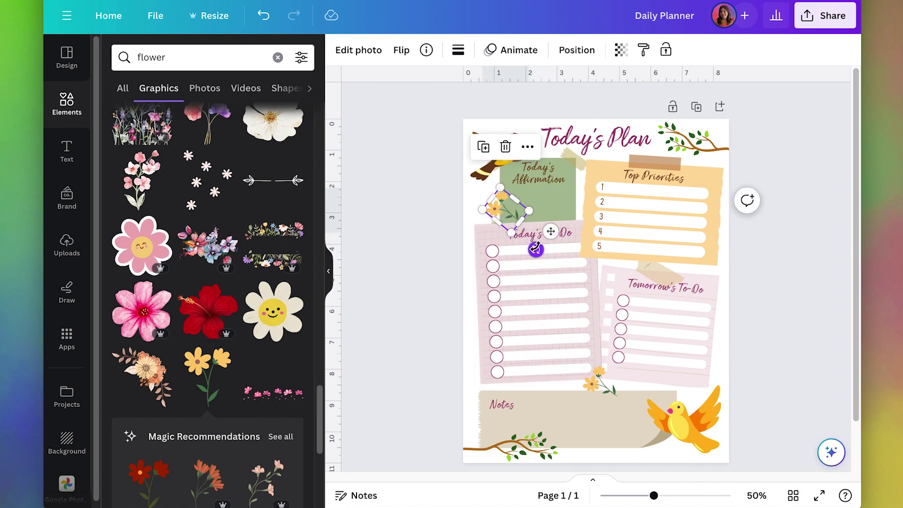
drag(534, 246, 434, 276)
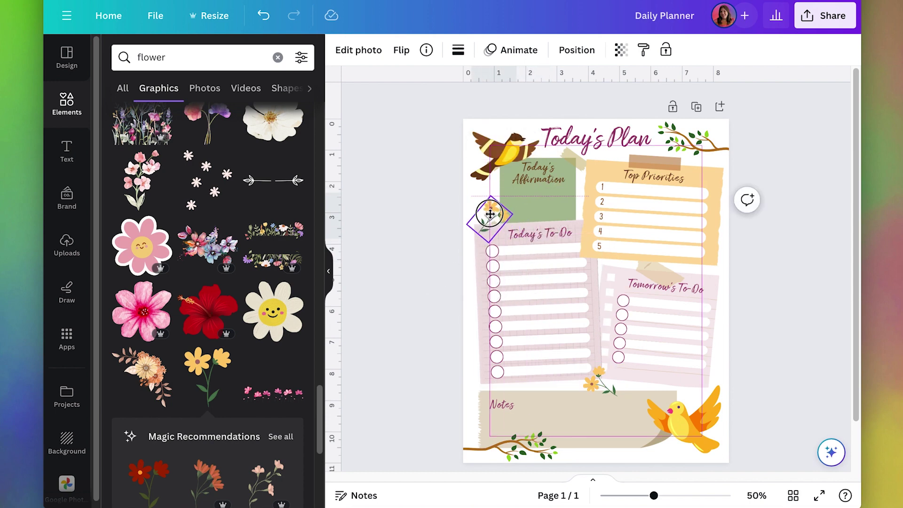
Step: Recolour the Today's Plan title with the dark green document swatch
click(777, 199)
click(590, 141)
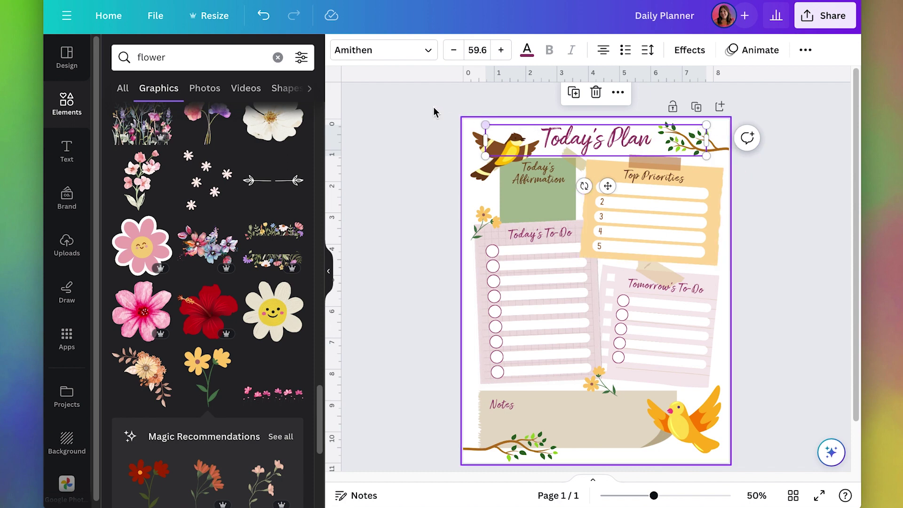
click(526, 50)
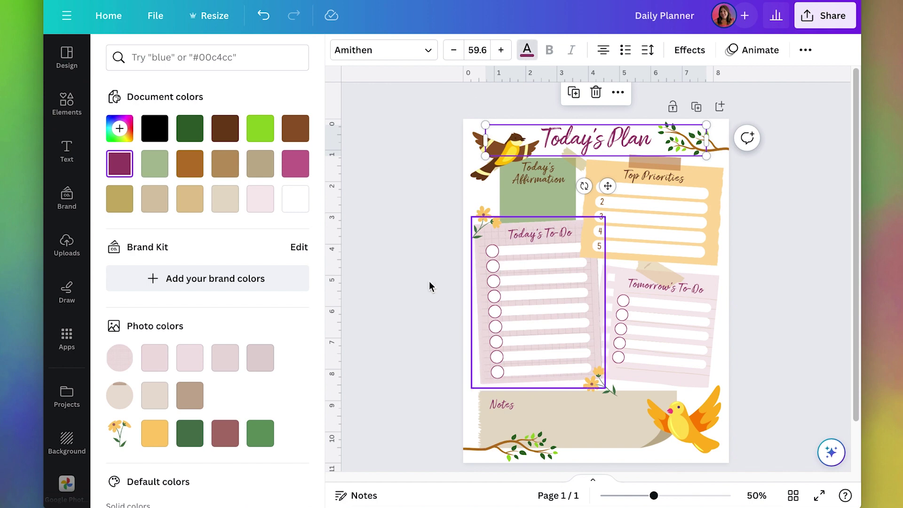
click(189, 135)
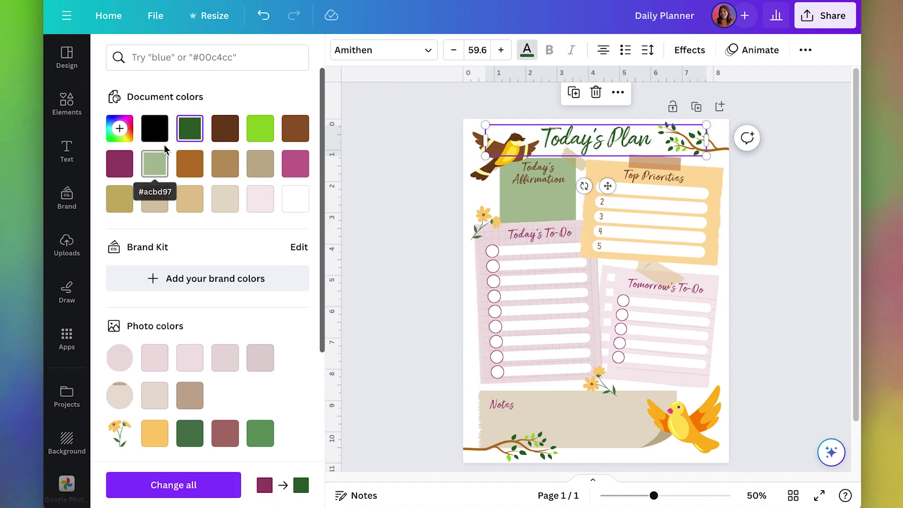
click(800, 290)
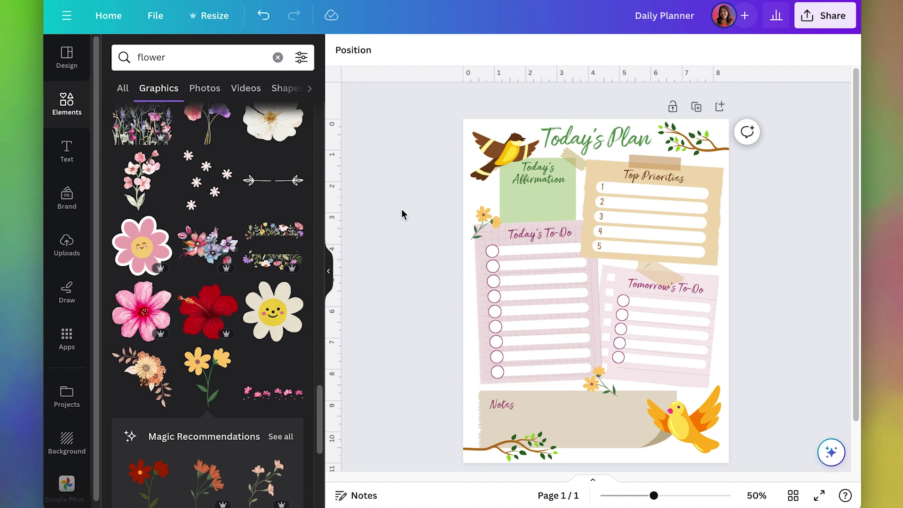
Step: Download the planner as a flattened PDF Print file
click(824, 15)
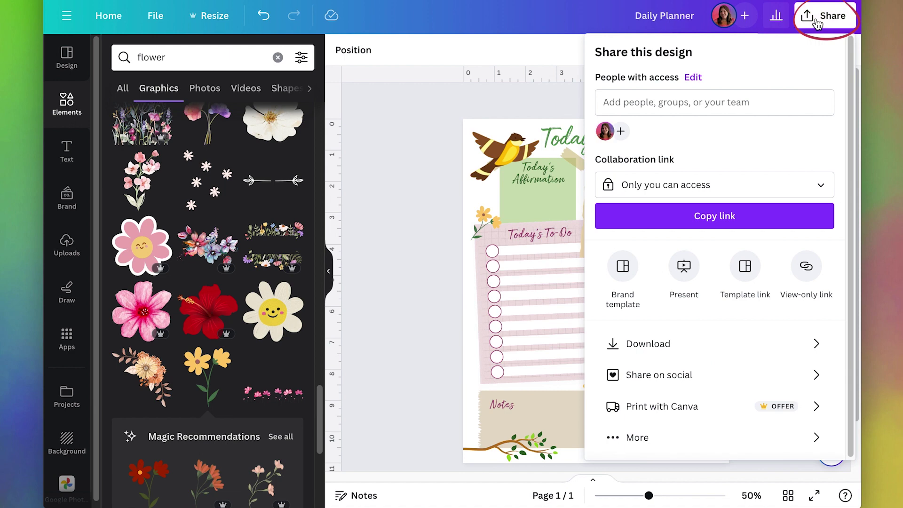
click(757, 345)
click(751, 114)
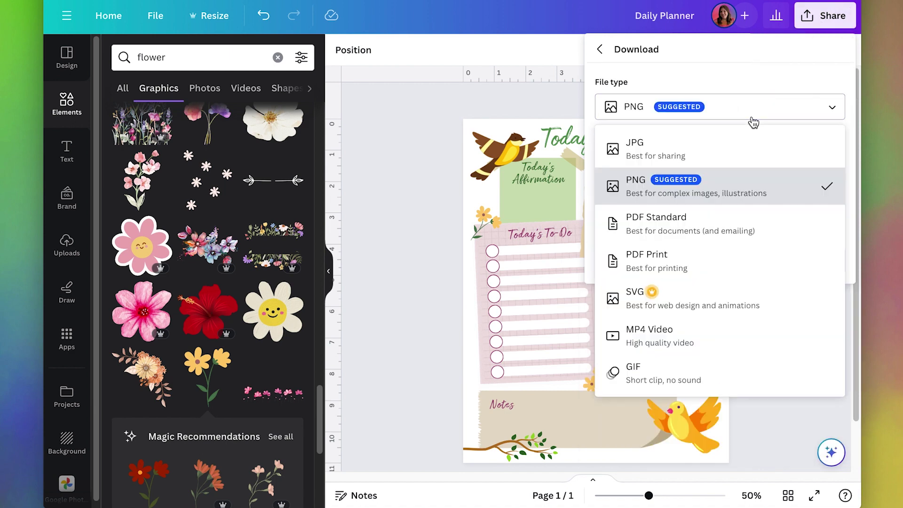
click(697, 264)
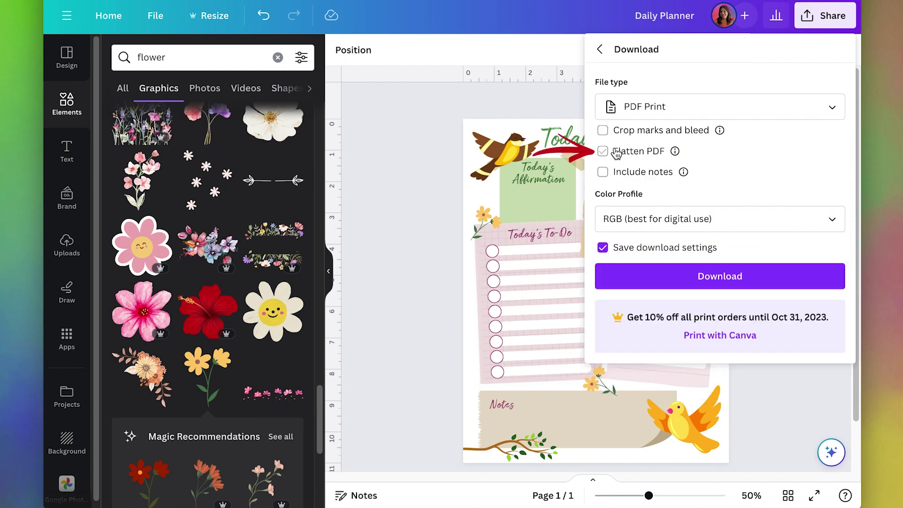
click(615, 152)
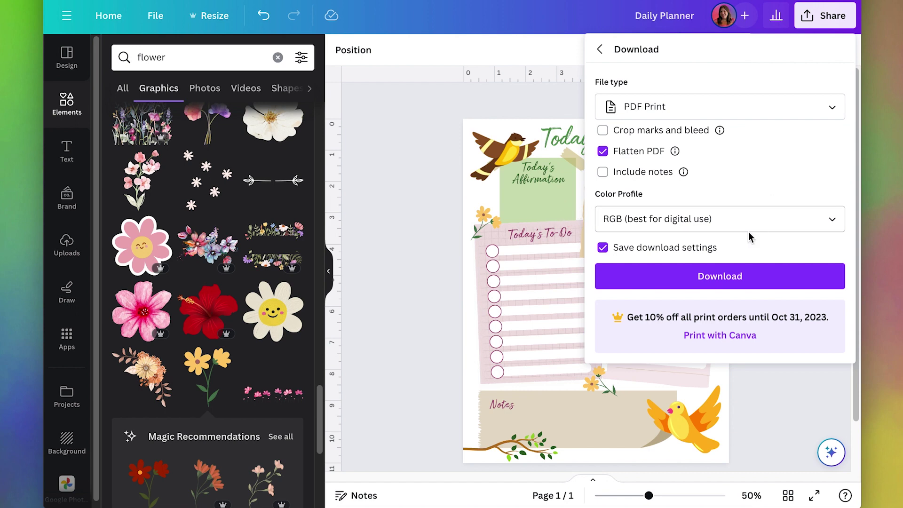
click(720, 284)
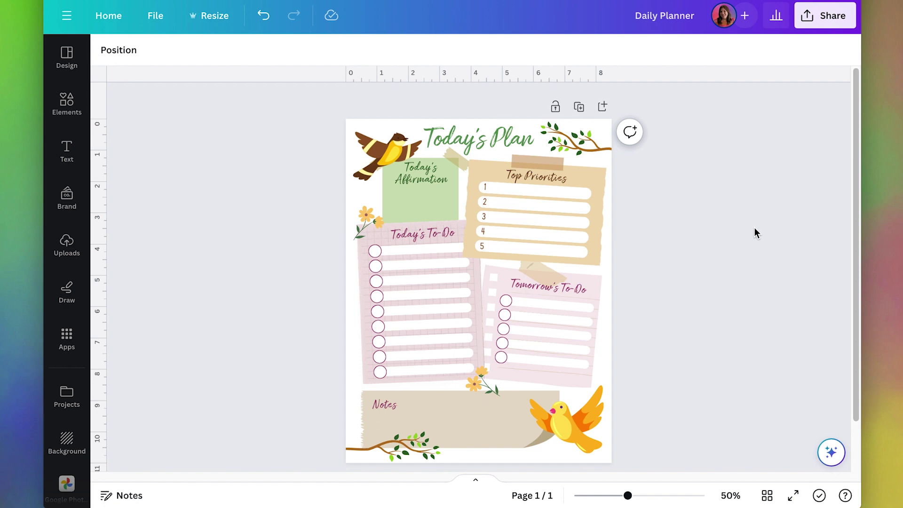
Step: Set up a second download of the planner as a PNG image
click(823, 17)
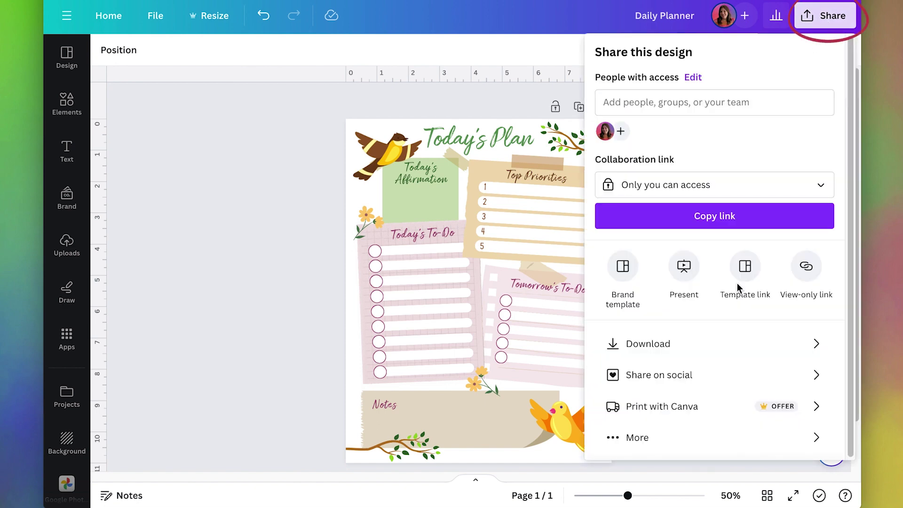
click(716, 347)
click(682, 188)
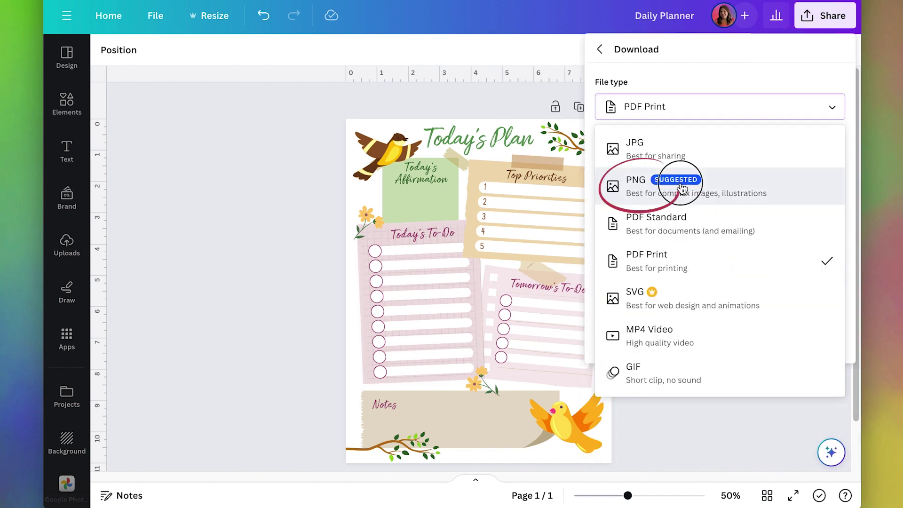
click(670, 272)
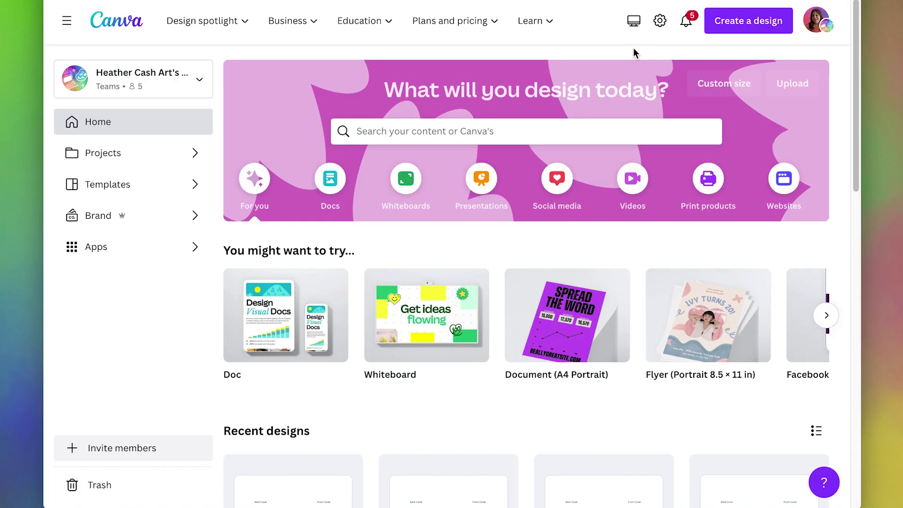
Step: Create a custom-size blank design of 2000 × 2000 px
click(750, 28)
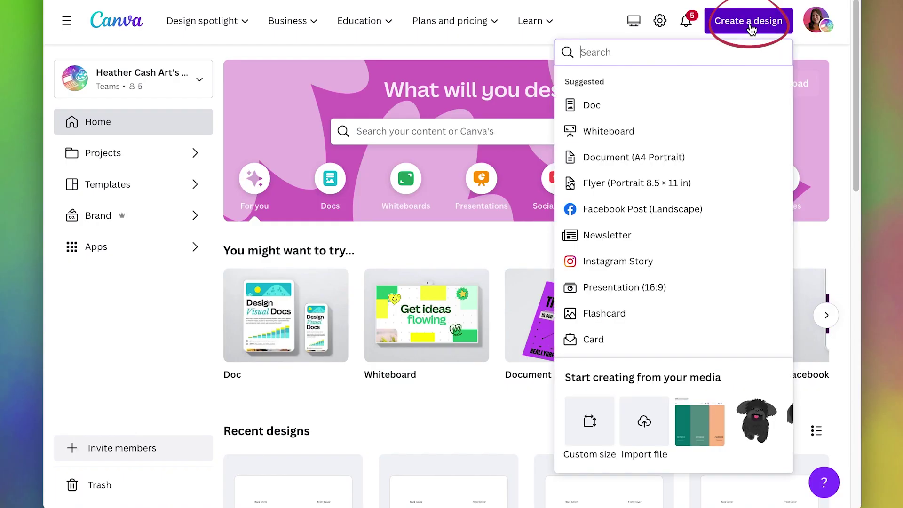
click(591, 425)
click(722, 108)
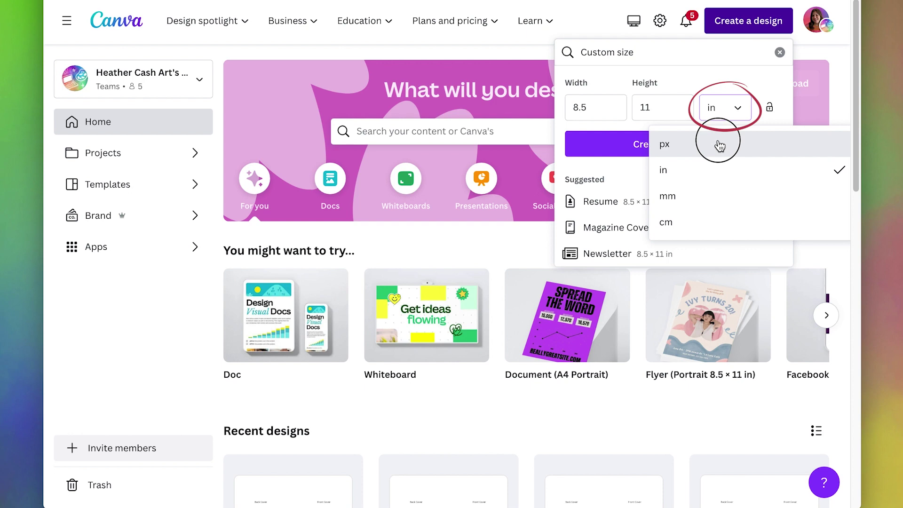
click(720, 146)
click(580, 84)
text(2000)
key(Tab)
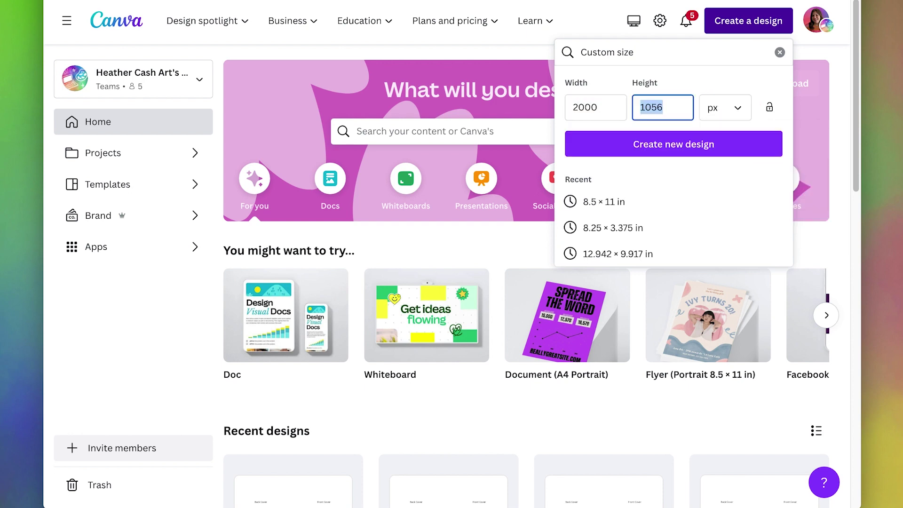
text(2000)
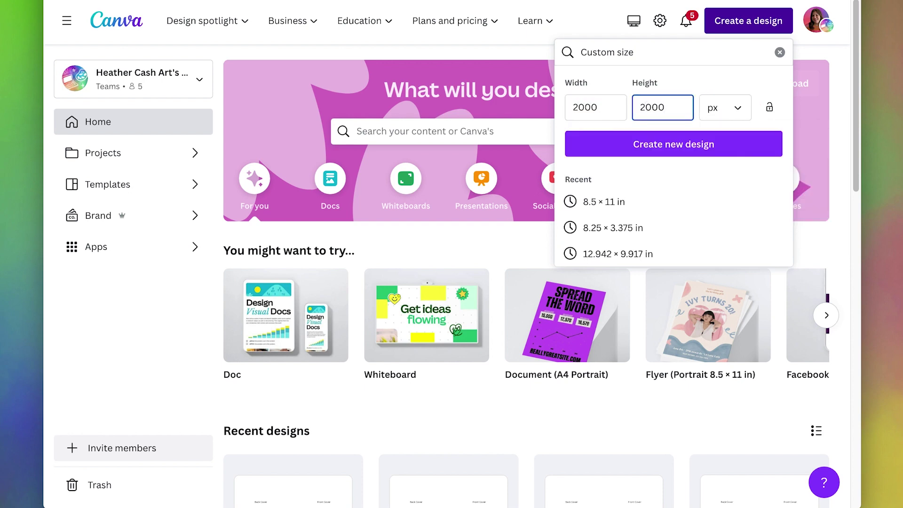
click(670, 143)
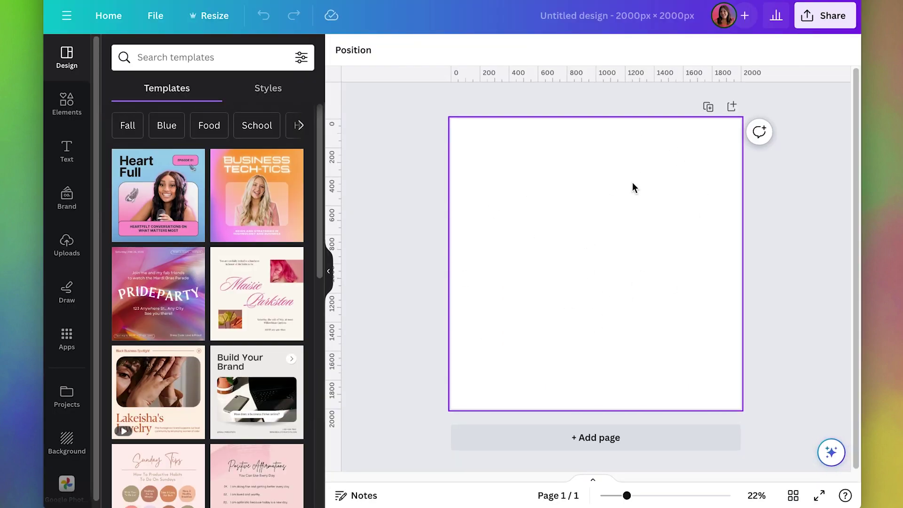
Step: Upload Daily Planner.png from Downloads and place it on the square page
click(328, 271)
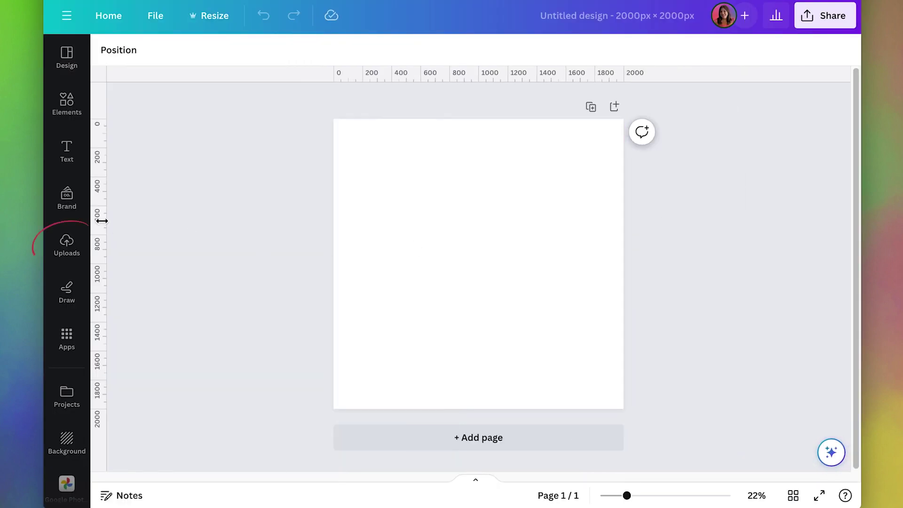
click(66, 250)
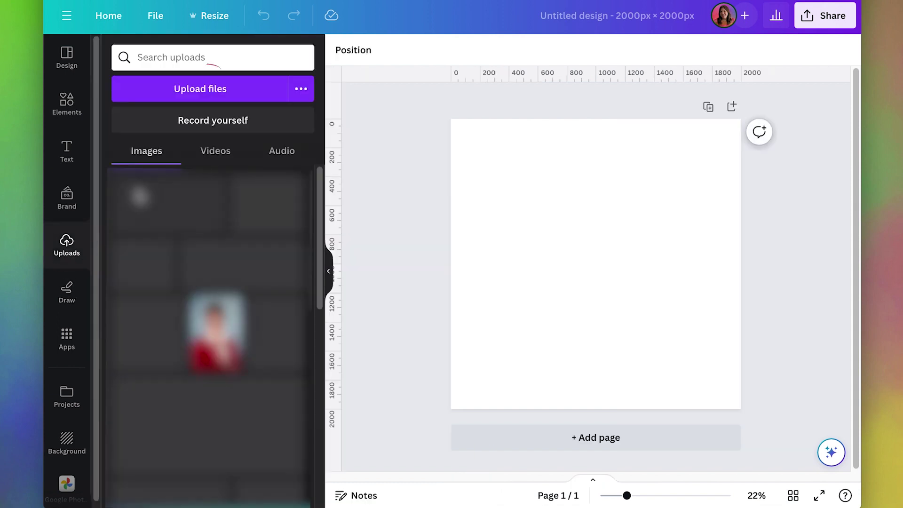
click(202, 90)
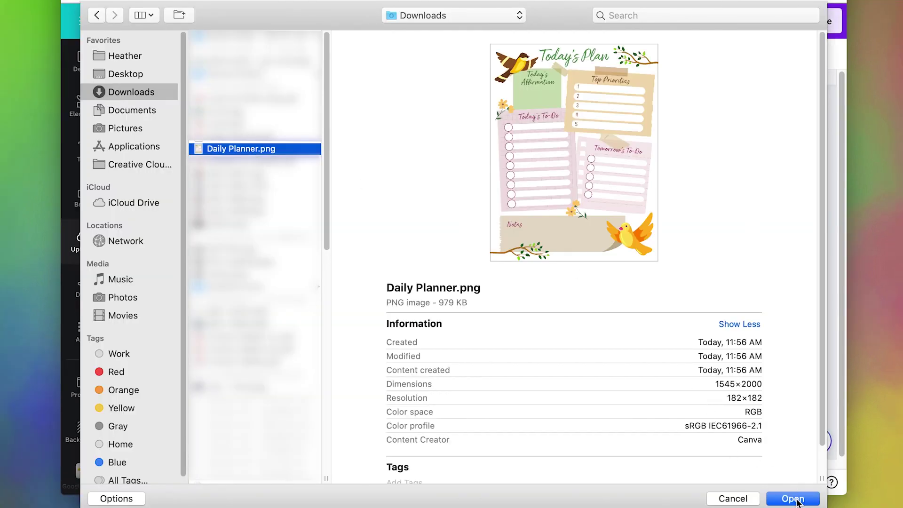
click(795, 500)
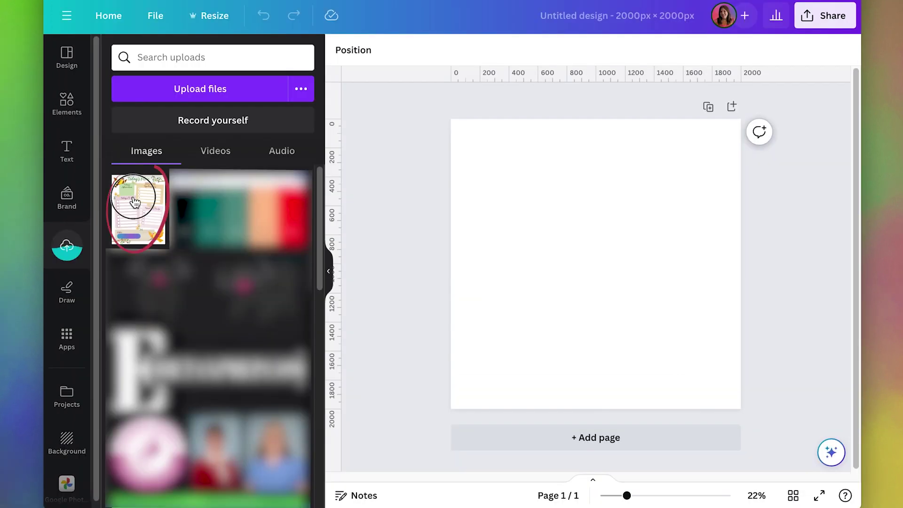
click(134, 201)
click(329, 271)
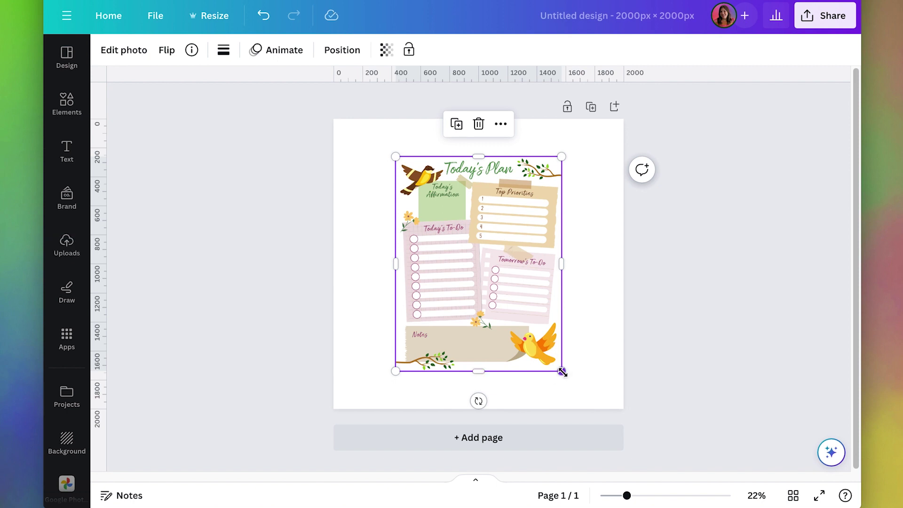
Step: Scale the planner image to the full page height (1,545 × 2,000 px), tilt it about 4° and centre it
drag(561, 371, 516, 321)
drag(471, 249, 486, 259)
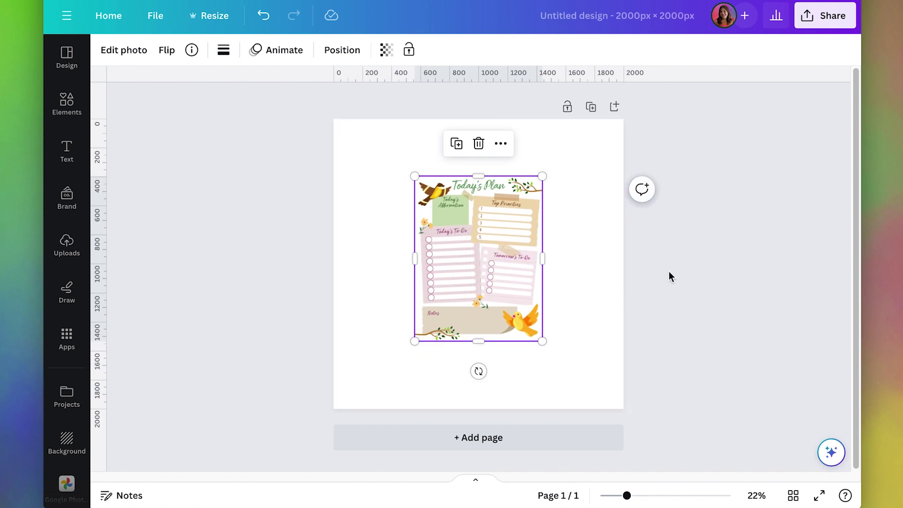
key(ctrl+minus)
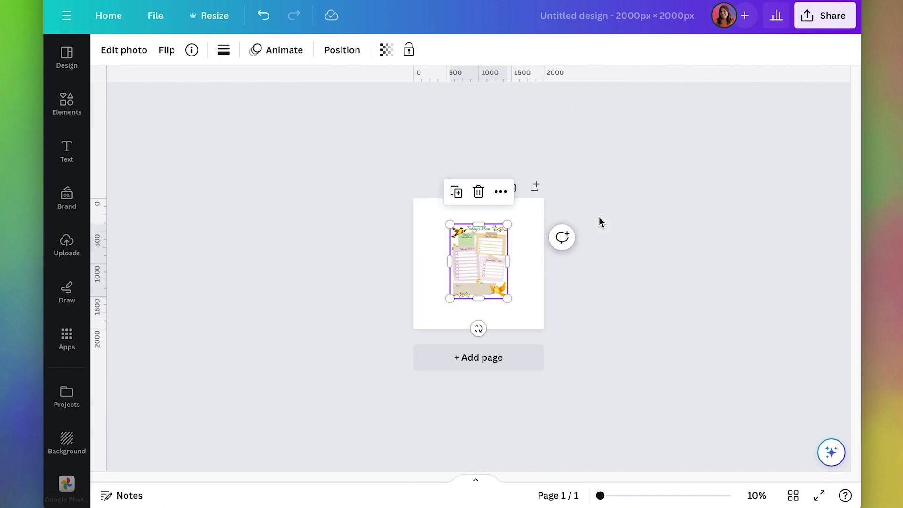
click(678, 268)
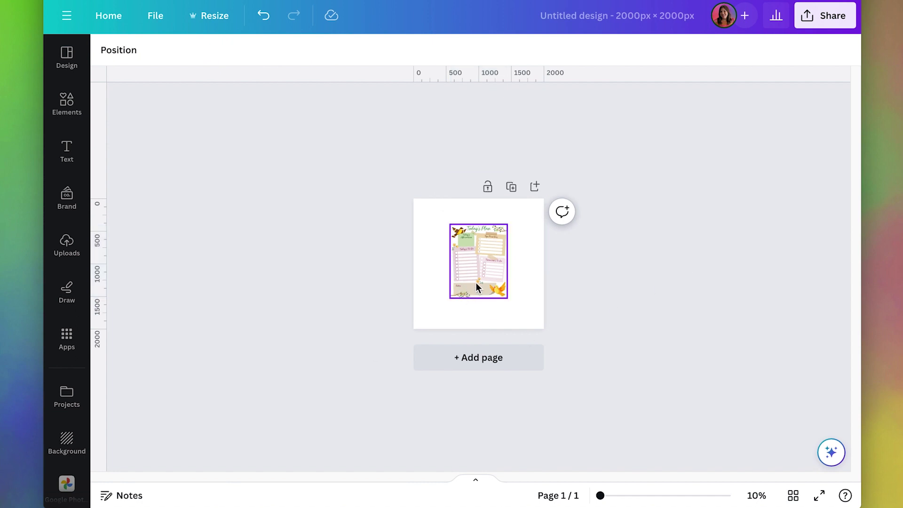
key(ctrl+plus)
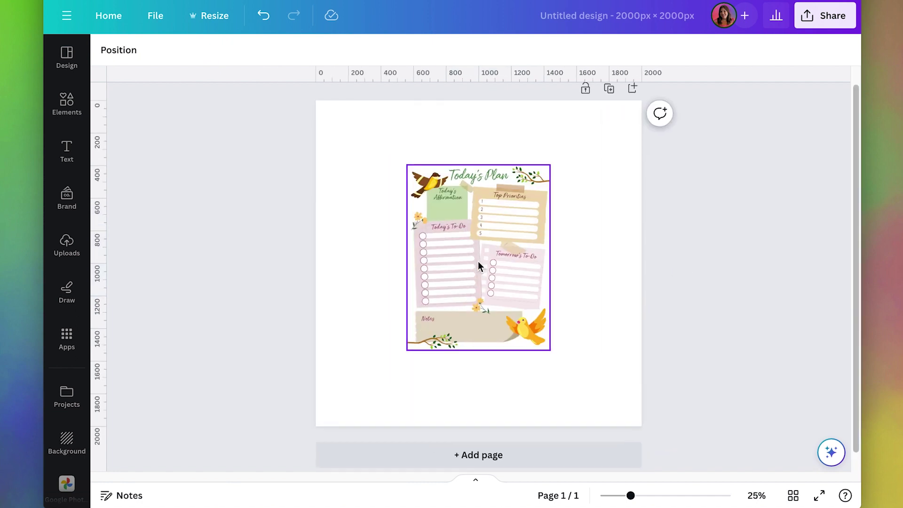
click(477, 263)
drag(550, 350, 608, 426)
drag(405, 164, 331, 97)
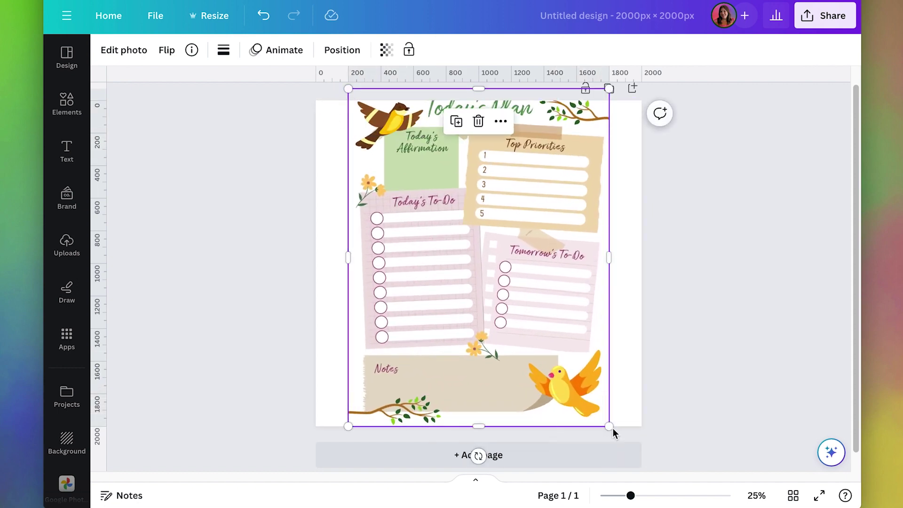
mouse_move(478, 456)
mouse_down()
mouse_move(445, 464)
mouse_move(463, 456)
mouse_up()
drag(494, 275, 500, 268)
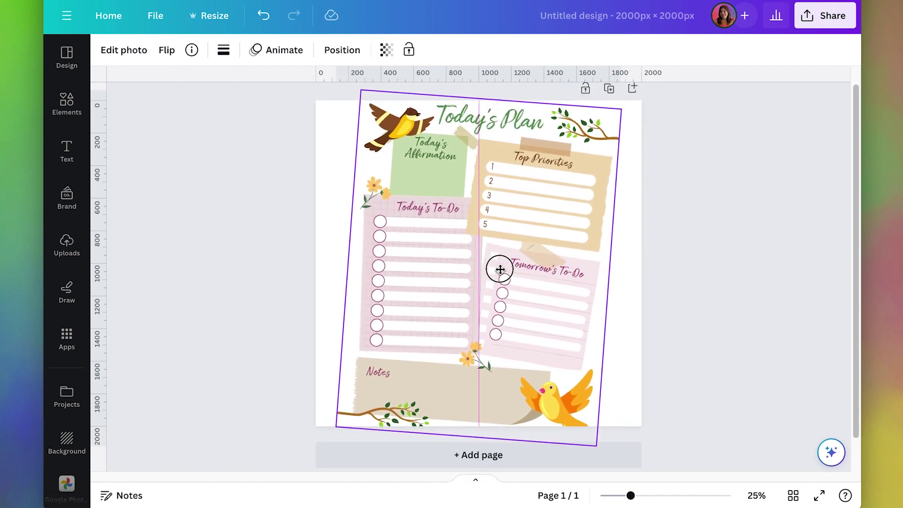
click(656, 249)
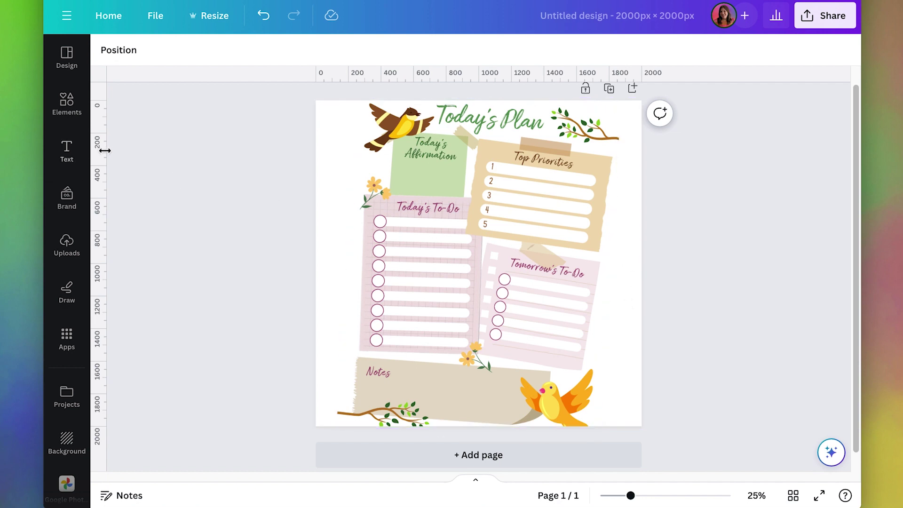
Step: Search photos for 'wood background' and set a whitewashed wood photo as the page background
click(67, 104)
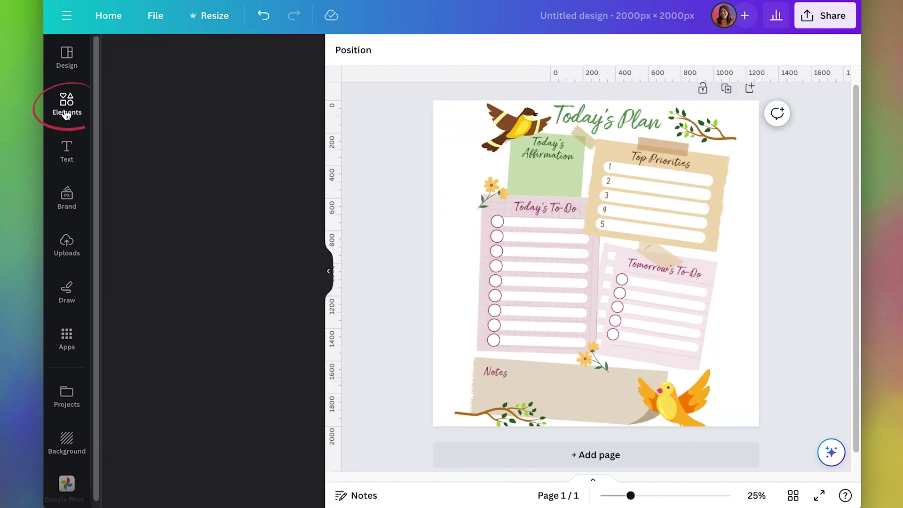
click(183, 52)
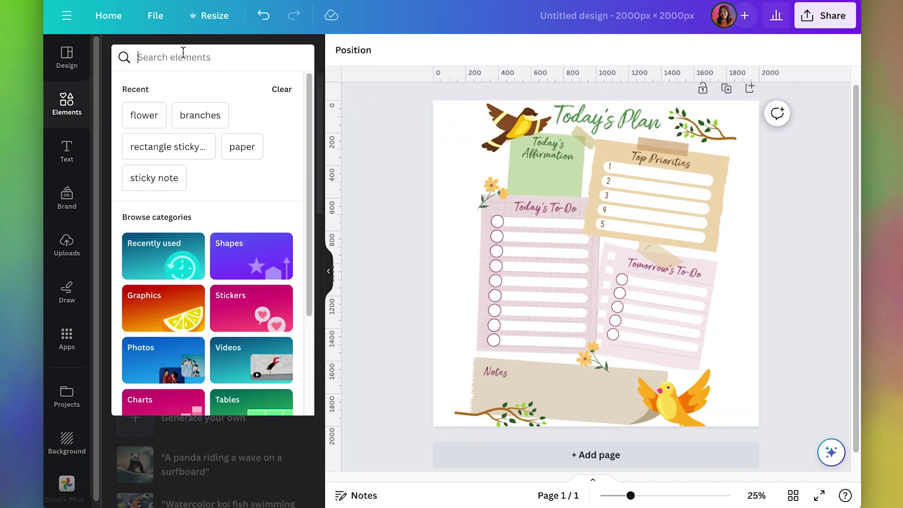
text(wood ba)
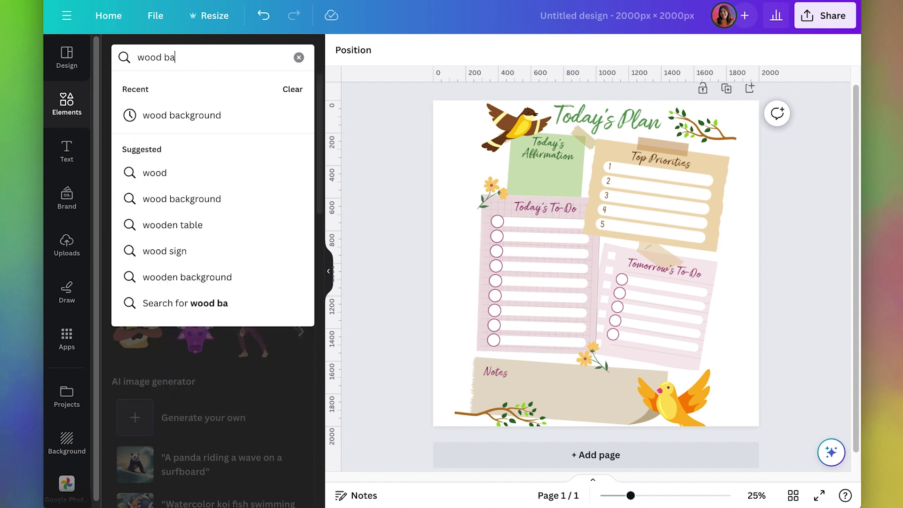
text(ckground)
key(Return)
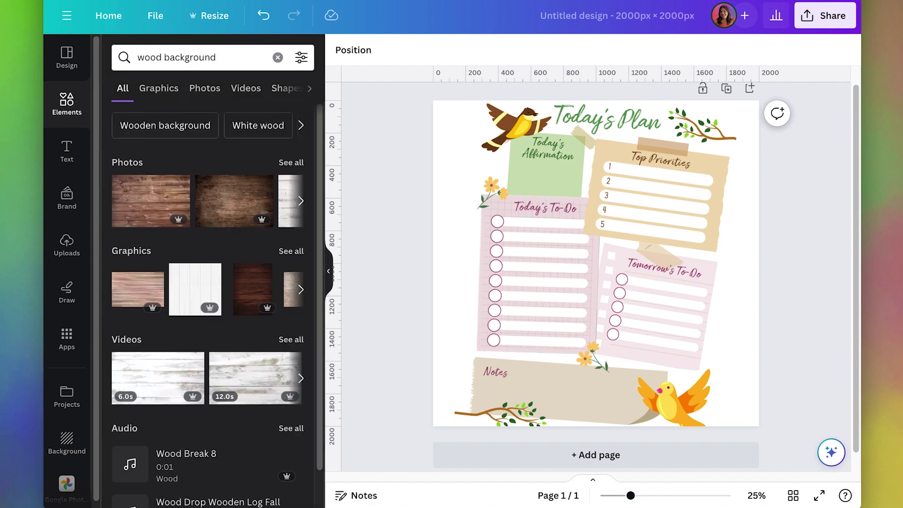
click(291, 162)
click(153, 328)
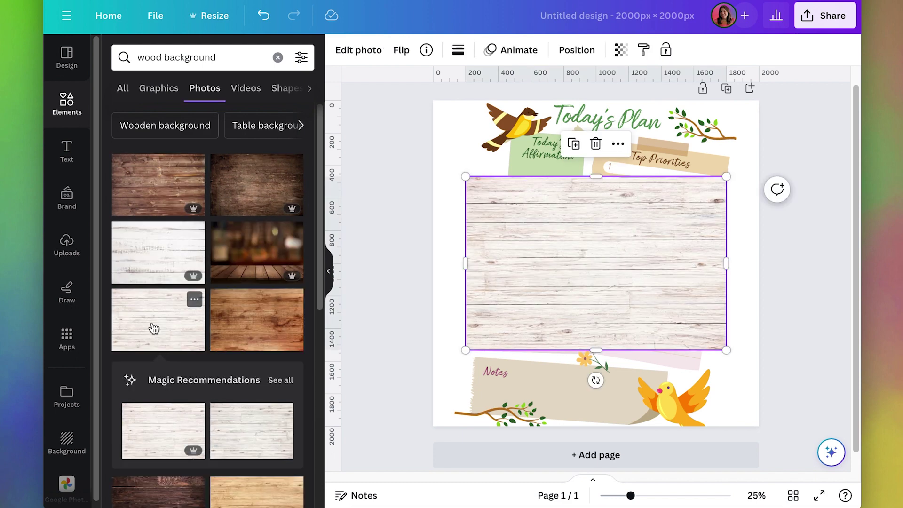
click(629, 256)
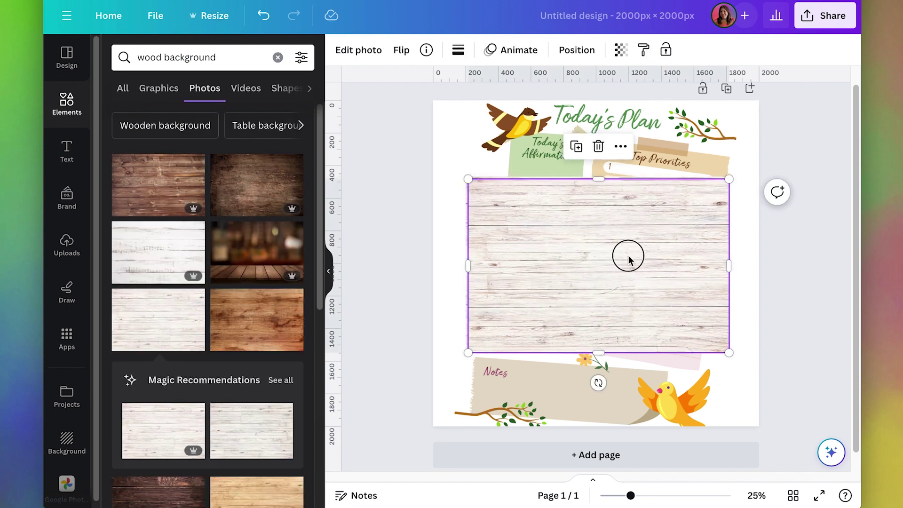
right_click(555, 239)
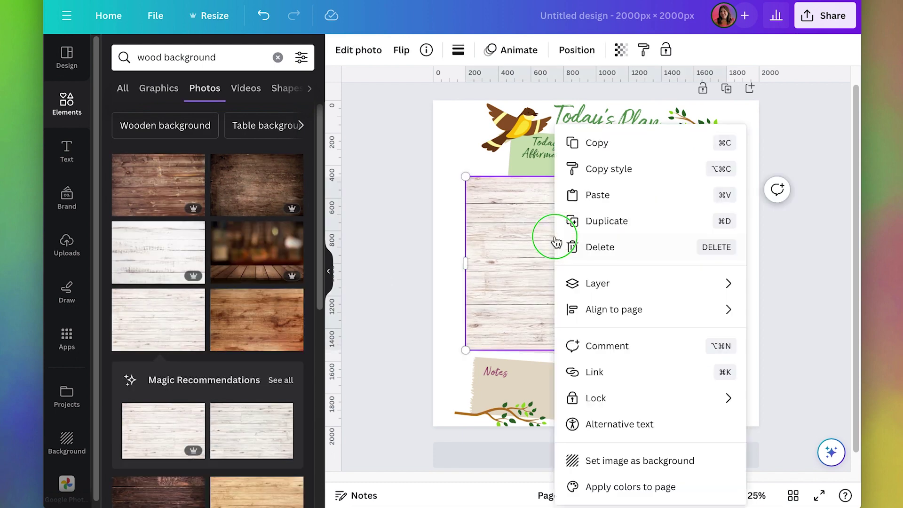
click(640, 462)
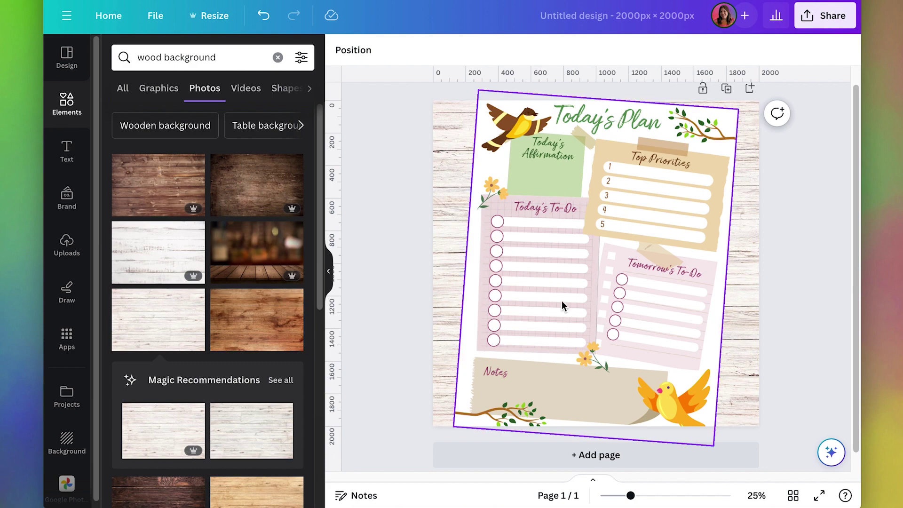
Step: Replace the background with a warmer light wood photo and reselect the planner sheet
scroll(231, 393, down, 2)
scroll(257, 329, down, 1)
click(256, 359)
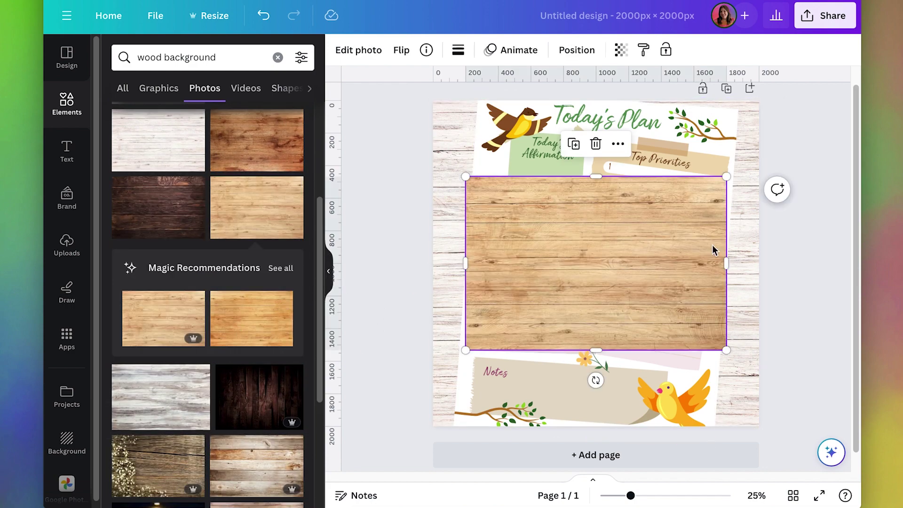
right_click(713, 252)
click(723, 462)
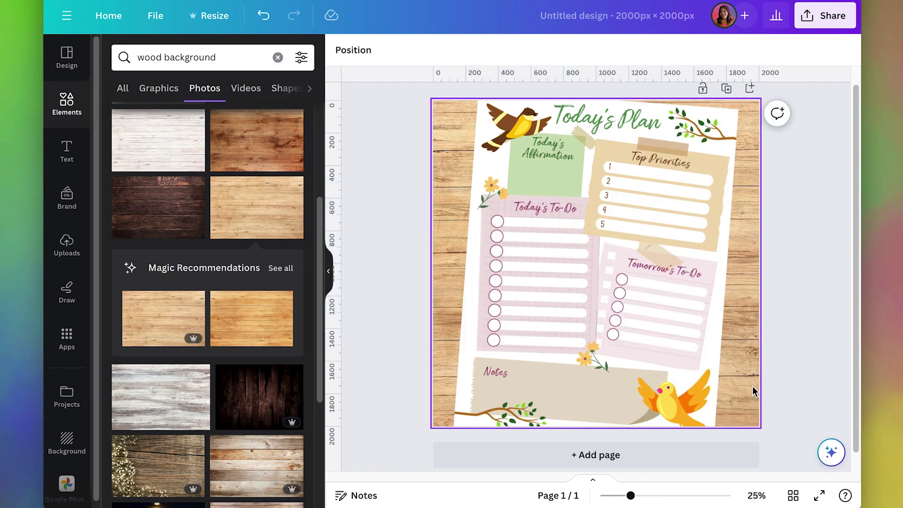
scroll(314, 283, down, 5)
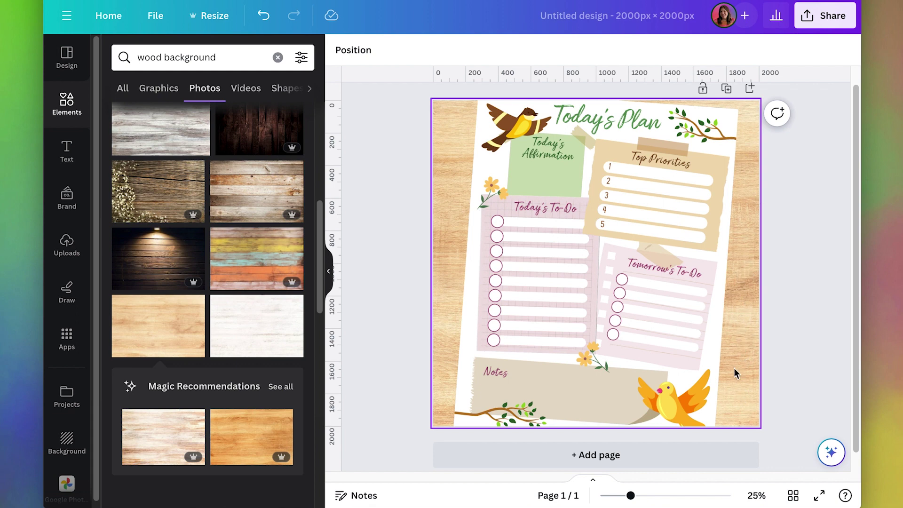
click(661, 185)
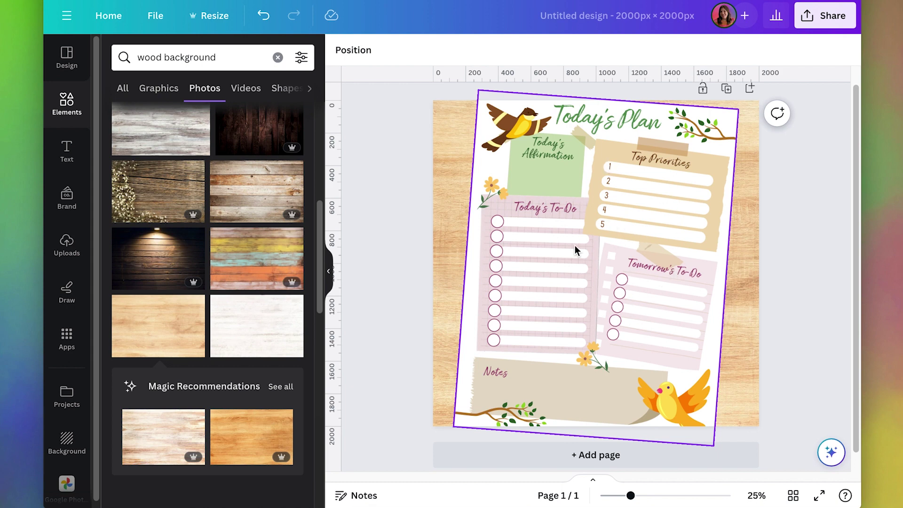
click(569, 222)
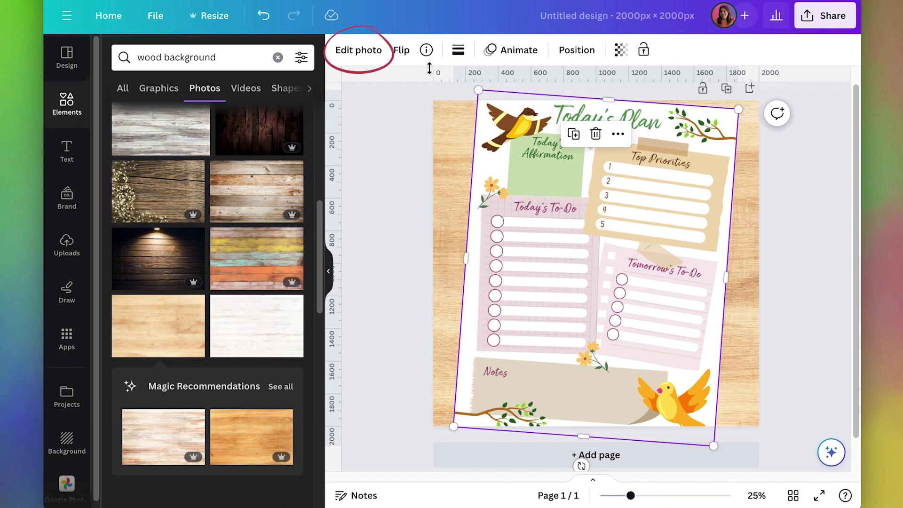
Step: Add a Drop shadow to the planner and set its colour to #C2843C
click(374, 55)
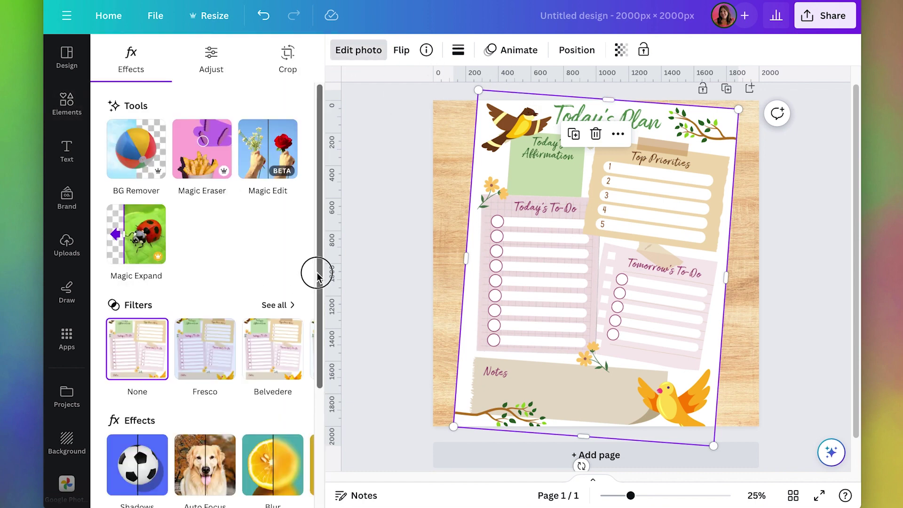
scroll(312, 272, down, 3)
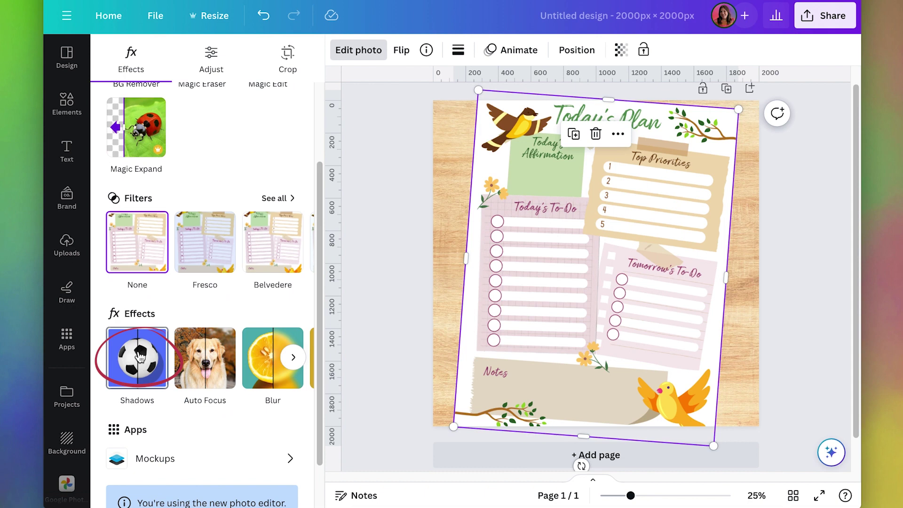
click(140, 357)
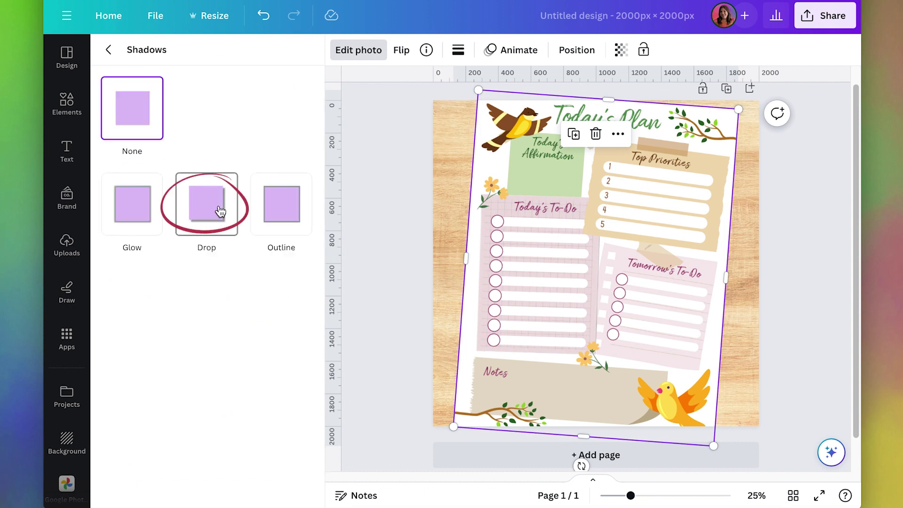
click(221, 211)
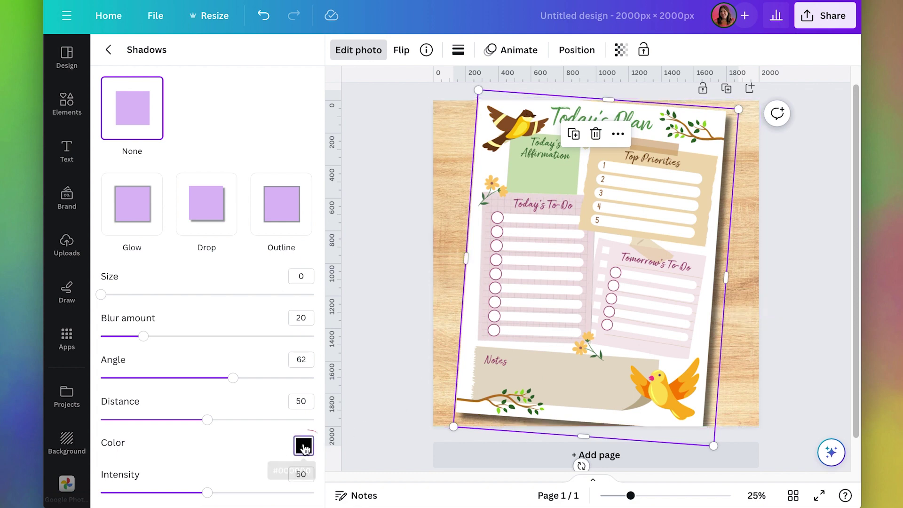
click(304, 446)
click(324, 385)
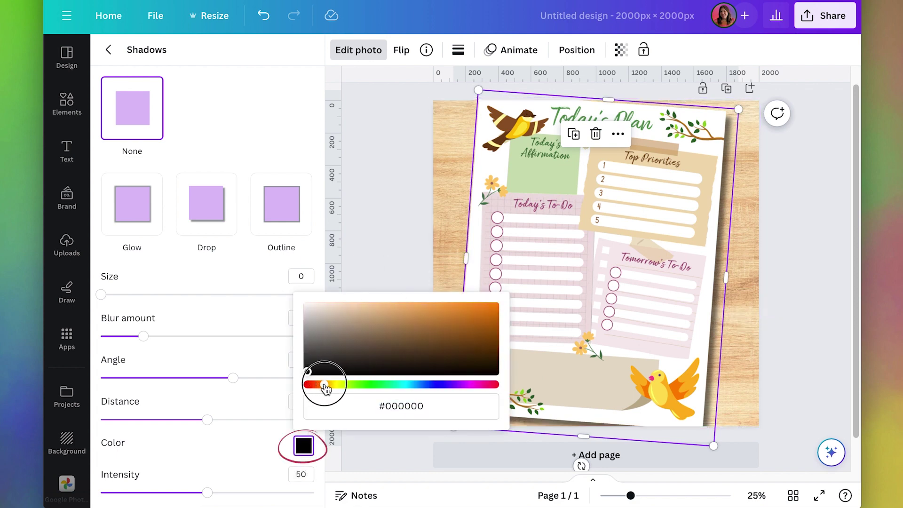
click(425, 318)
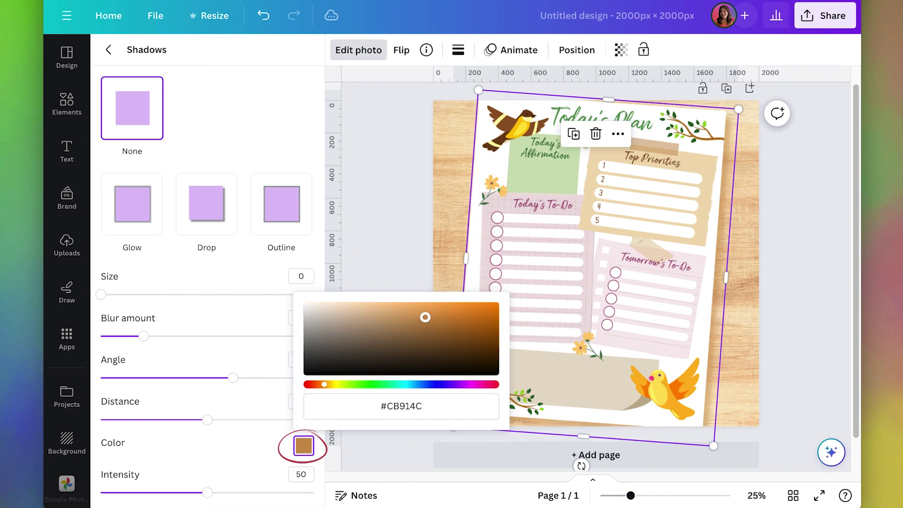
click(438, 319)
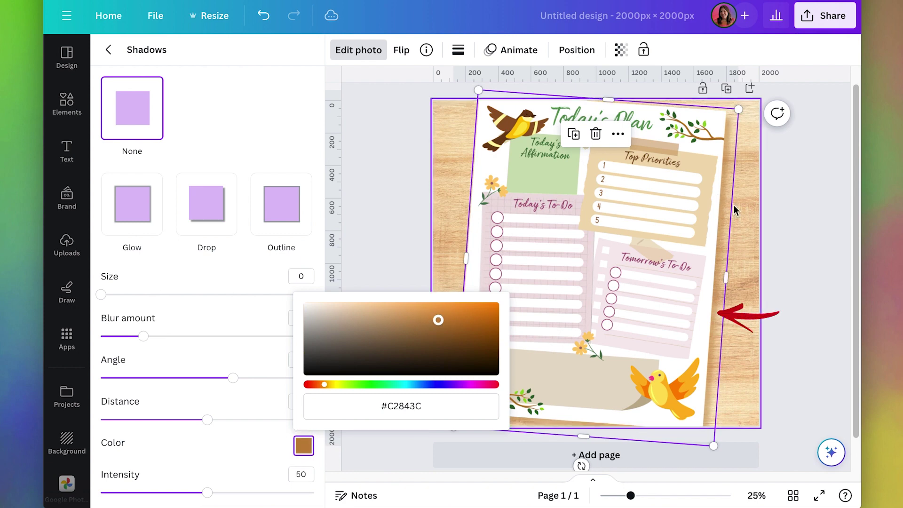
click(380, 278)
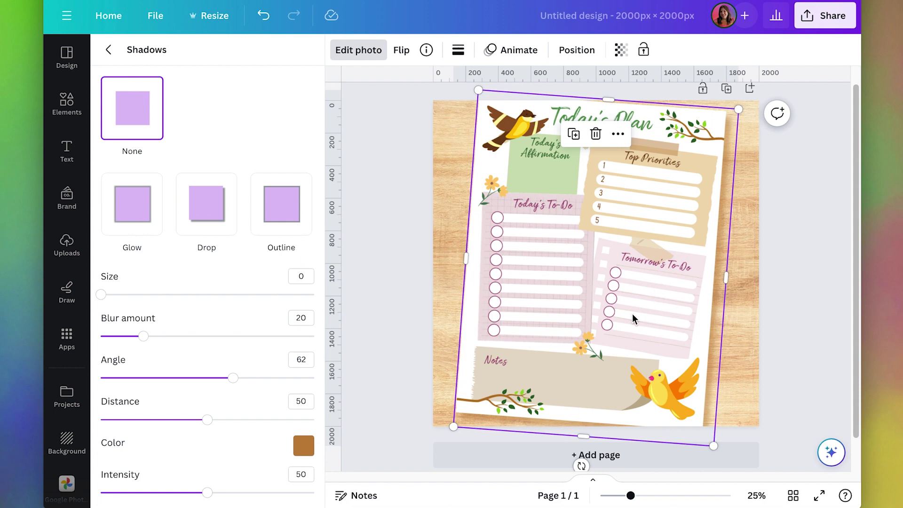
Step: Adjust the shadow to distance 31, blur 14 and intensity 33
drag(207, 419, 185, 423)
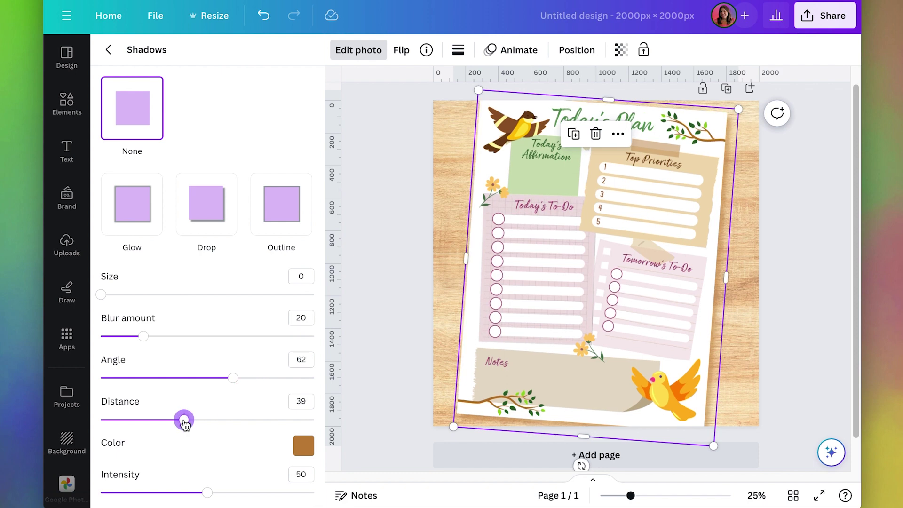
click(143, 336)
drag(143, 336, 141, 337)
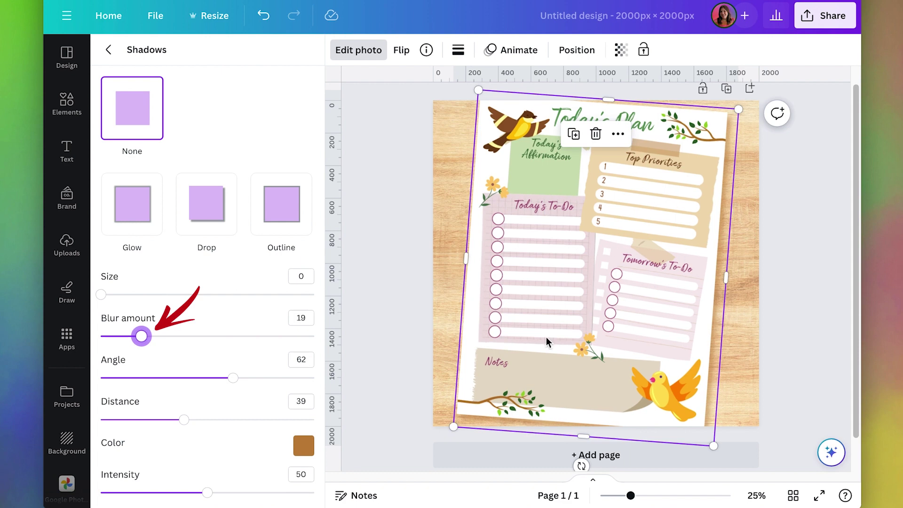
key(Left)
key(Left)
key(Left)
key(Left)
key(Left)
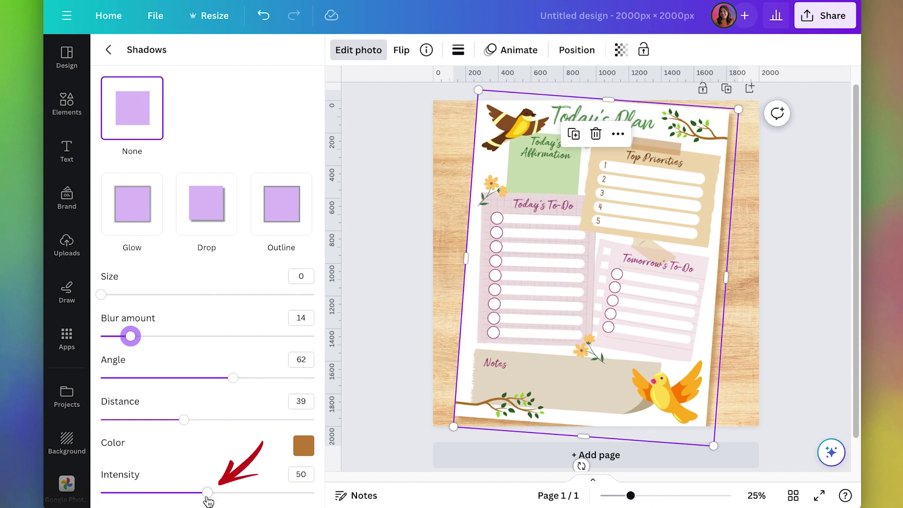
click(207, 493)
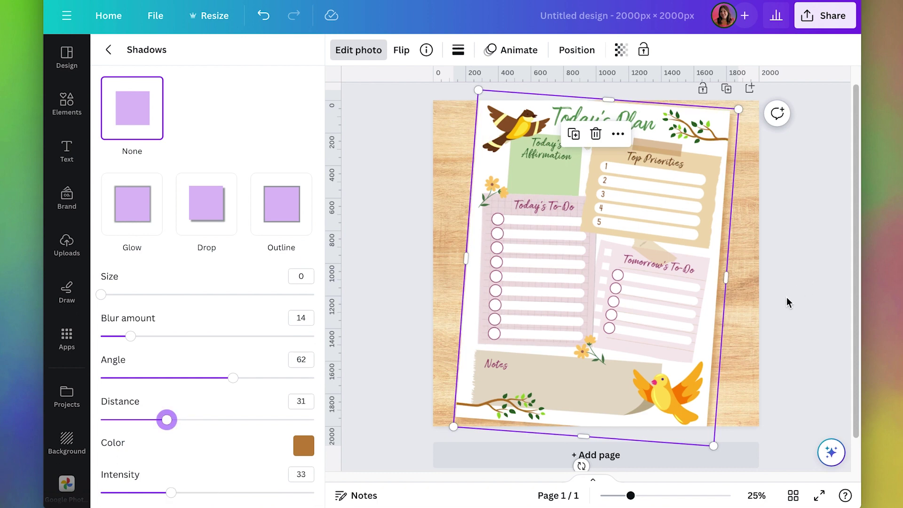
Step: Search Elements for 'pen' and add the red pen photo to the page
click(786, 298)
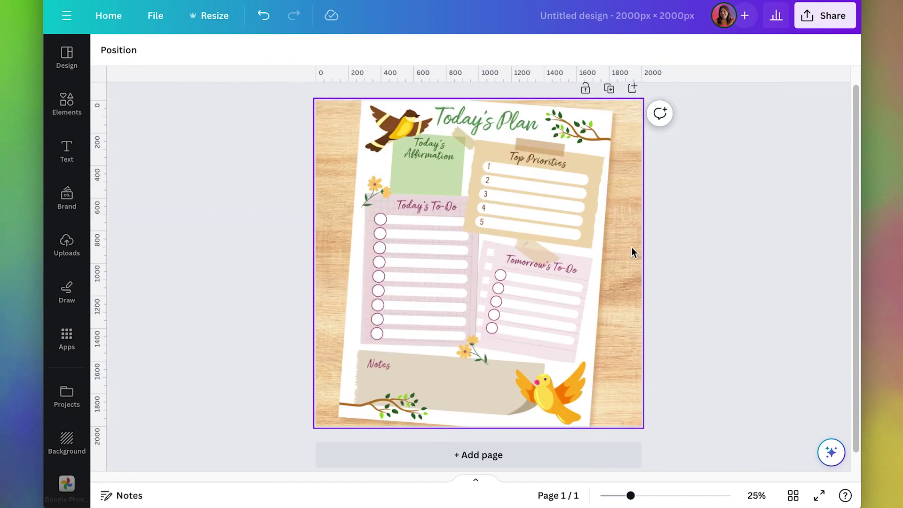
click(65, 105)
click(145, 60)
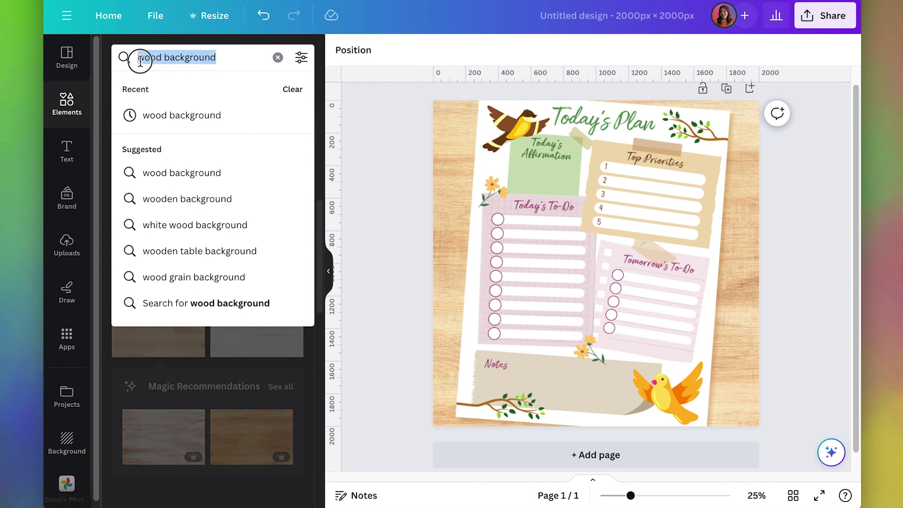
text(pen)
key(Return)
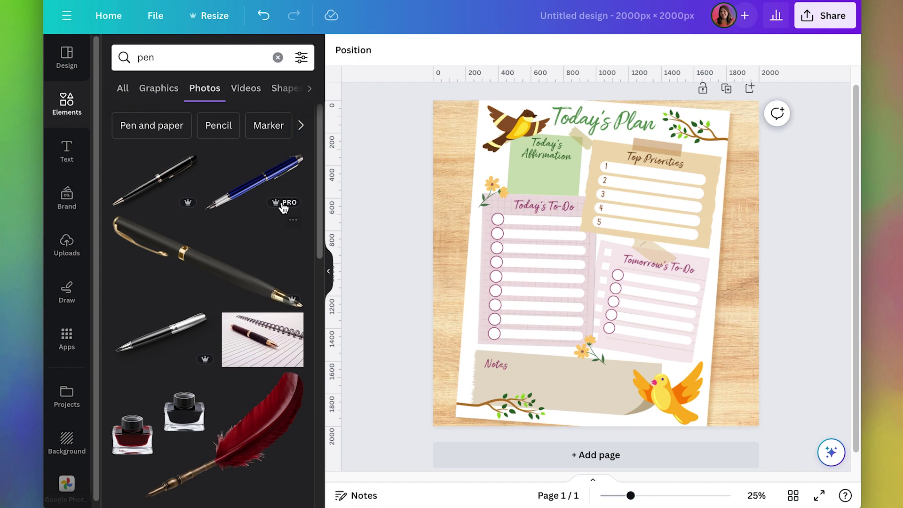
click(318, 195)
drag(317, 194, 319, 263)
click(207, 419)
Step: Shrink the pen and stand it nearly upright along the planner's right edge
drag(726, 220, 668, 263)
drag(588, 272, 682, 274)
drag(776, 276, 797, 358)
drag(704, 321, 736, 338)
Step: Tint the pen orange with the Latte filter and nudge it into place
click(357, 56)
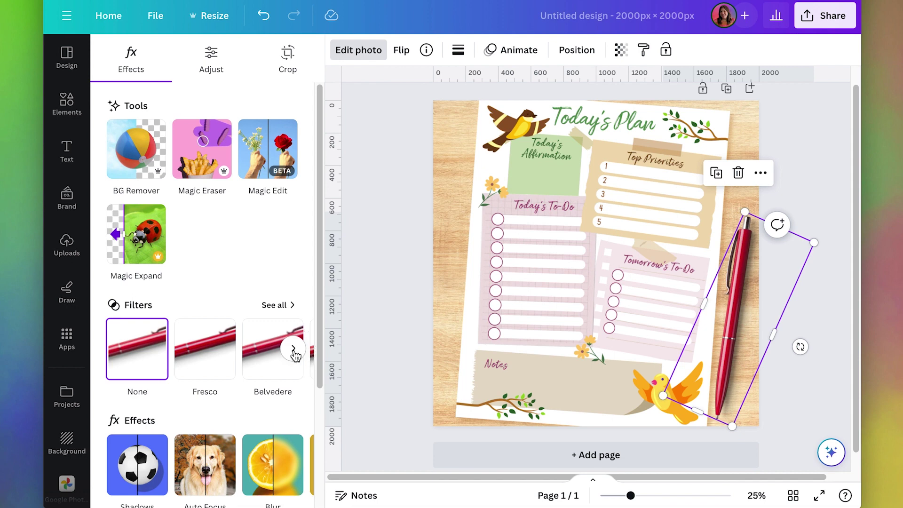
click(296, 348)
click(277, 290)
click(268, 369)
drag(733, 322, 723, 314)
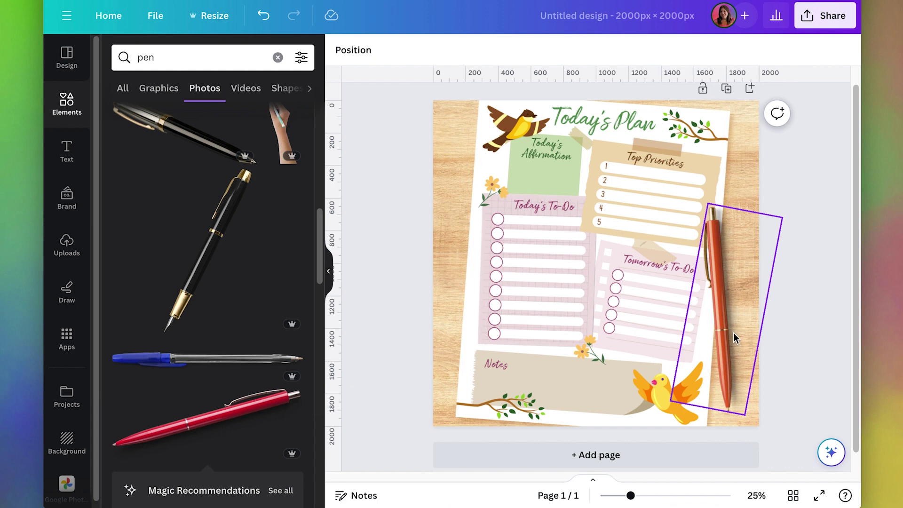
click(734, 164)
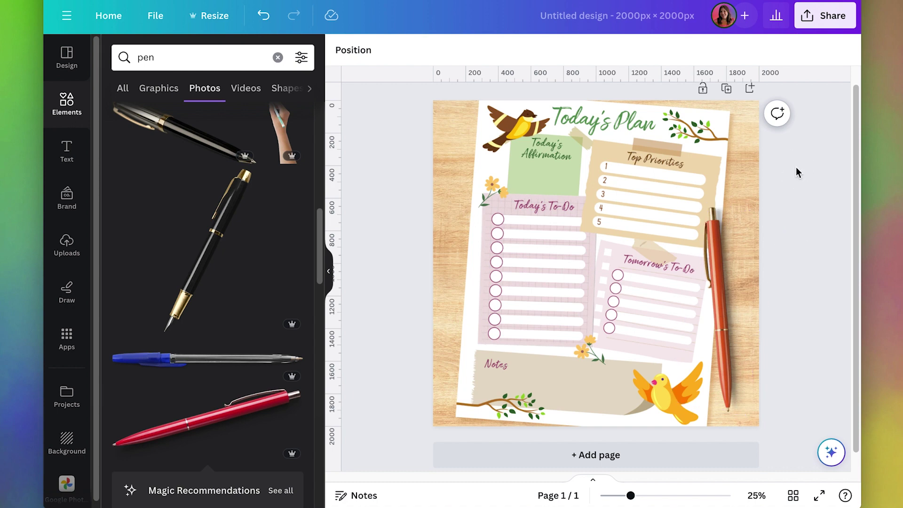
Step: Export the planner design from Share > Download as a 2,000 × 2,000 px PNG
click(829, 18)
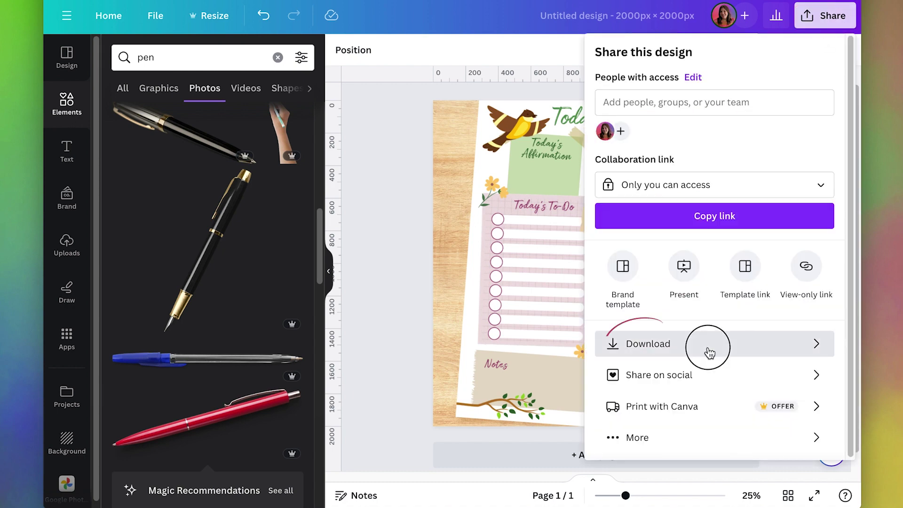
click(709, 353)
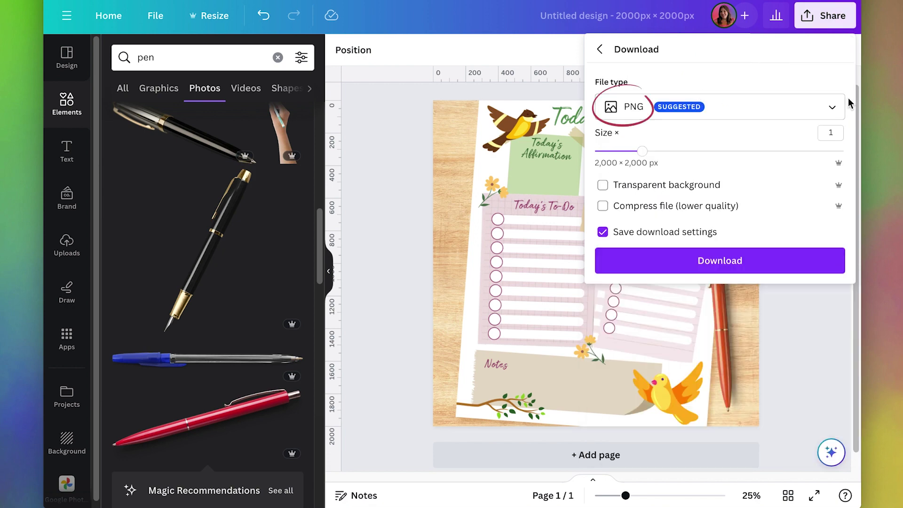
click(695, 264)
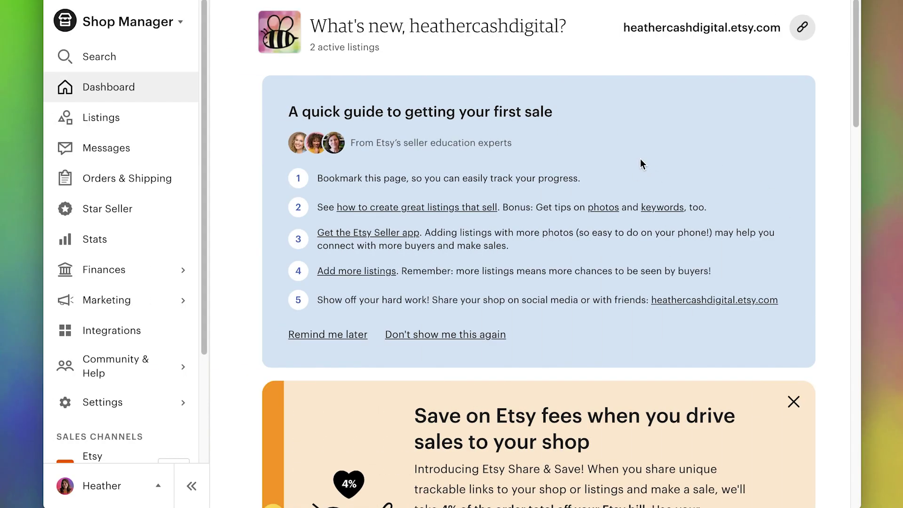
Step: Start a new Etsy listing for a digital-files item
click(97, 115)
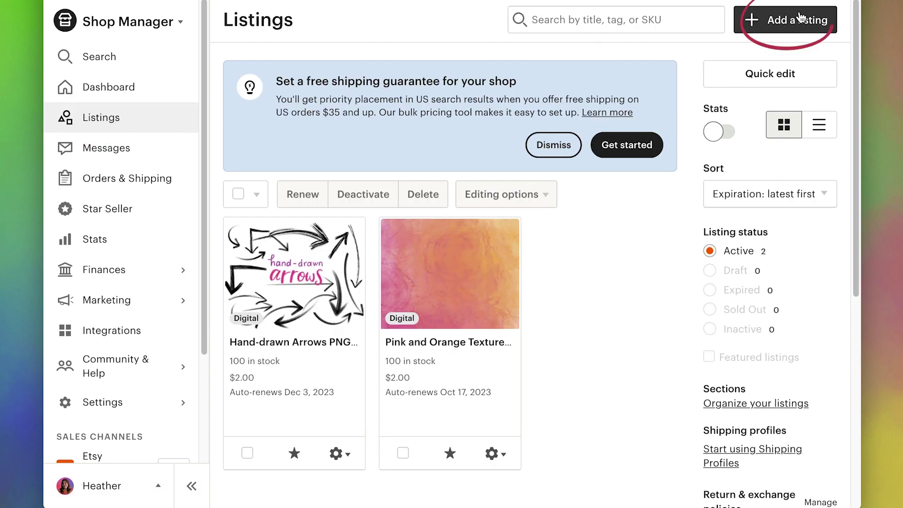
click(799, 19)
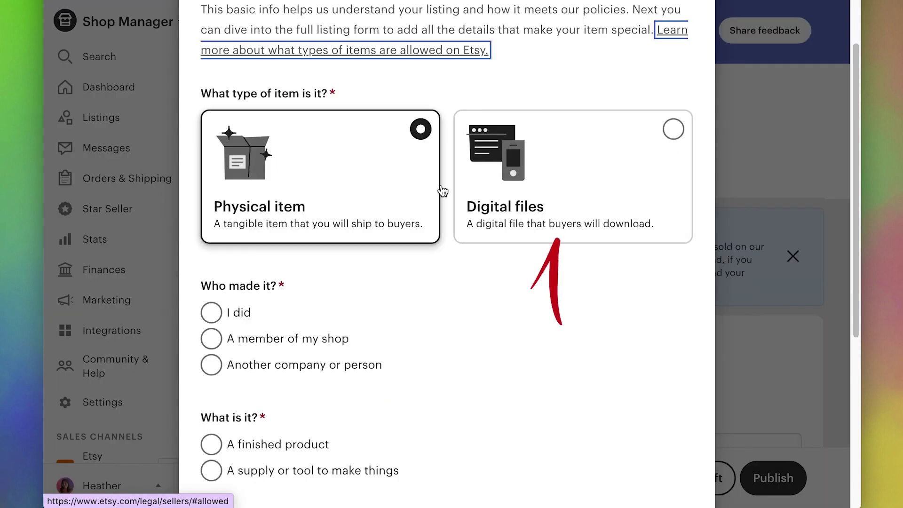
click(540, 188)
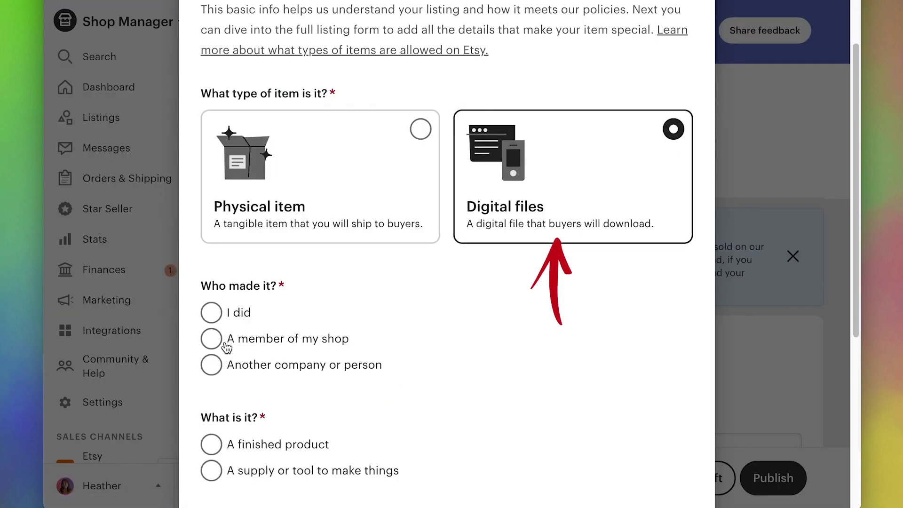
Step: Mark it as made by me, a finished product from 2020 - 2023, and continue
click(213, 315)
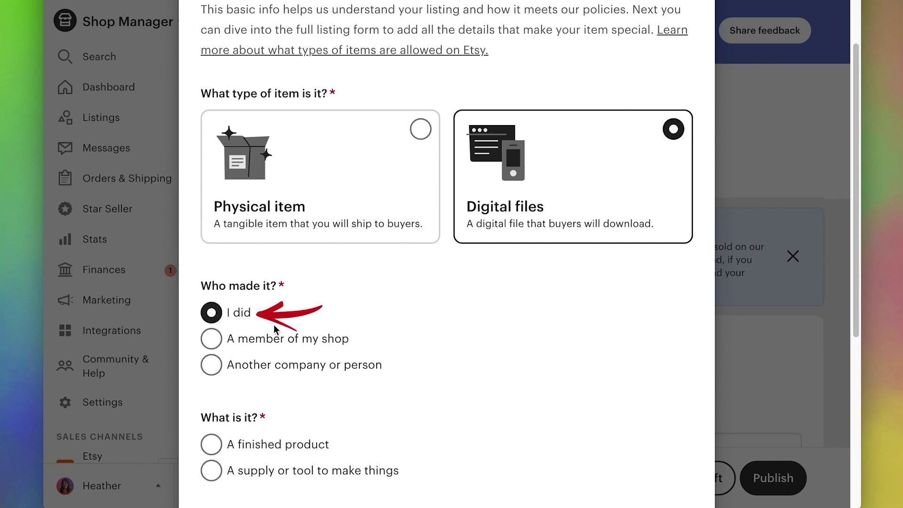
click(277, 445)
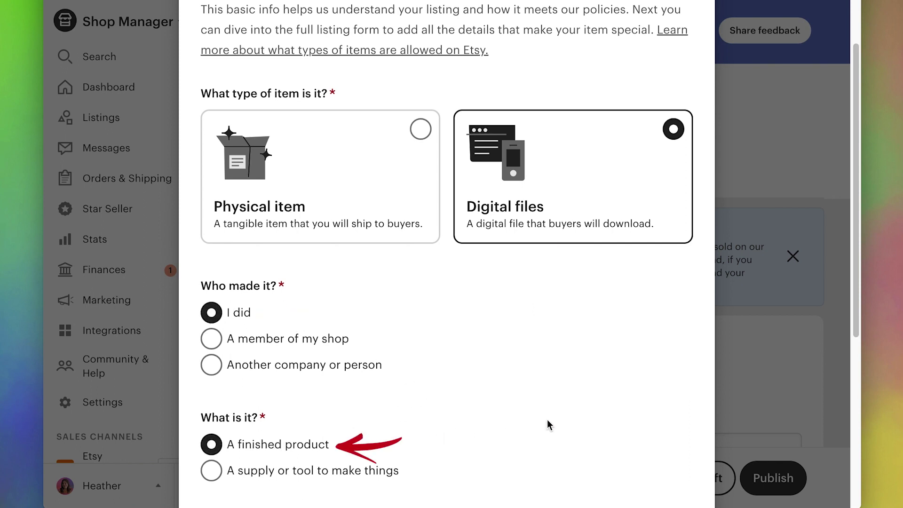
scroll(549, 425, down, 5)
click(452, 279)
click(452, 344)
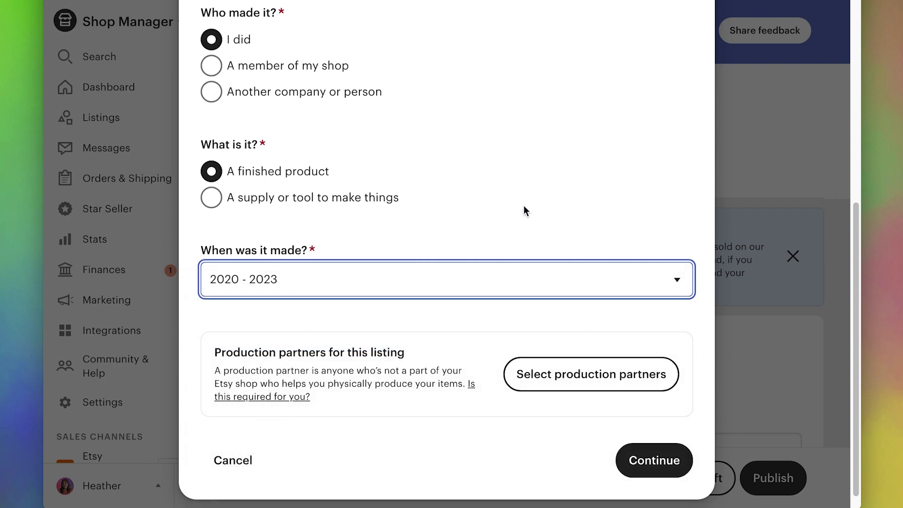
scroll(558, 408, down, 1)
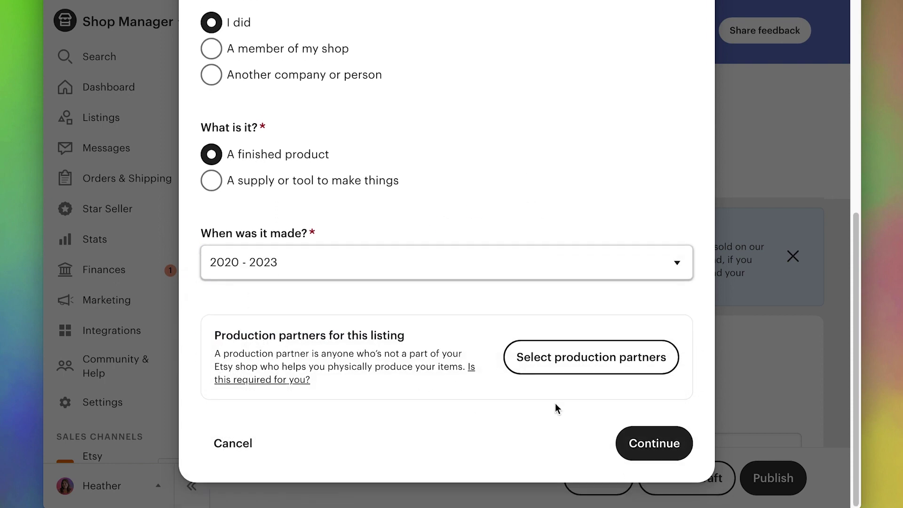
click(655, 443)
Step: Enter 'Cute Bird Daily Planner To-Do List' as the title, then add 'Printable' and 'PDF'
click(625, 151)
text(Cute Bird Daily Planner )
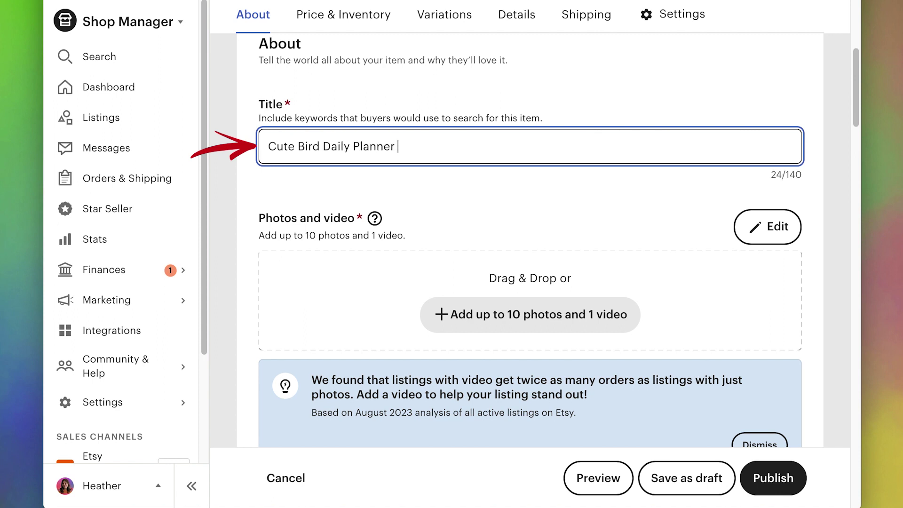
text(To-Do List)
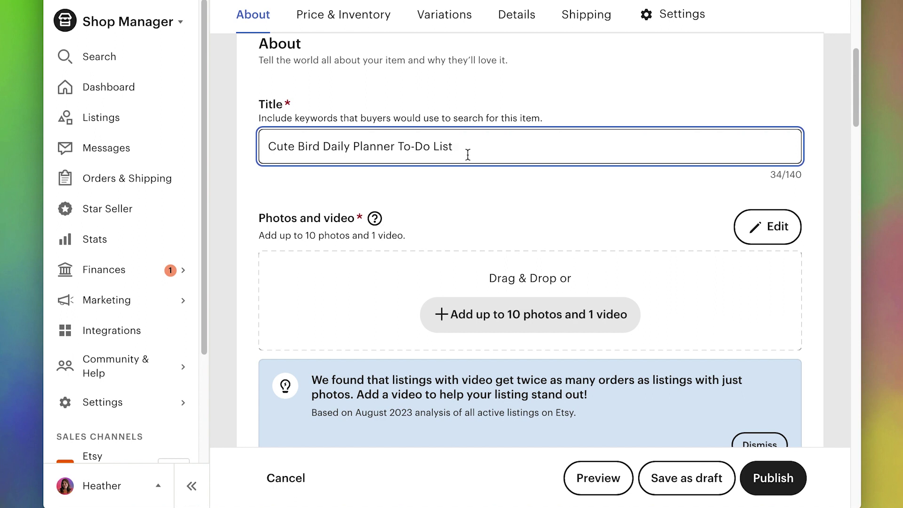
click(297, 146)
text(Printable )
text( PDF)
click(548, 207)
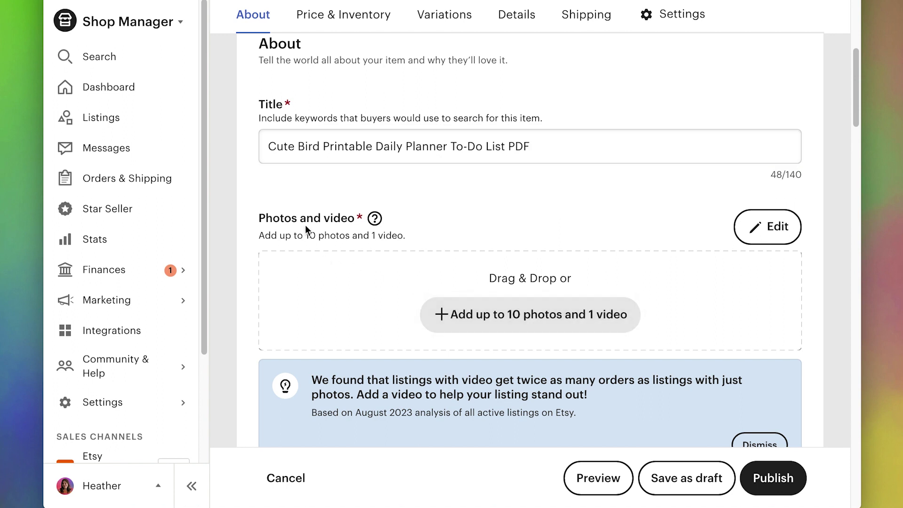
Step: Upload a product photo and attach DailyPlanner.pdf as the digital file
click(535, 309)
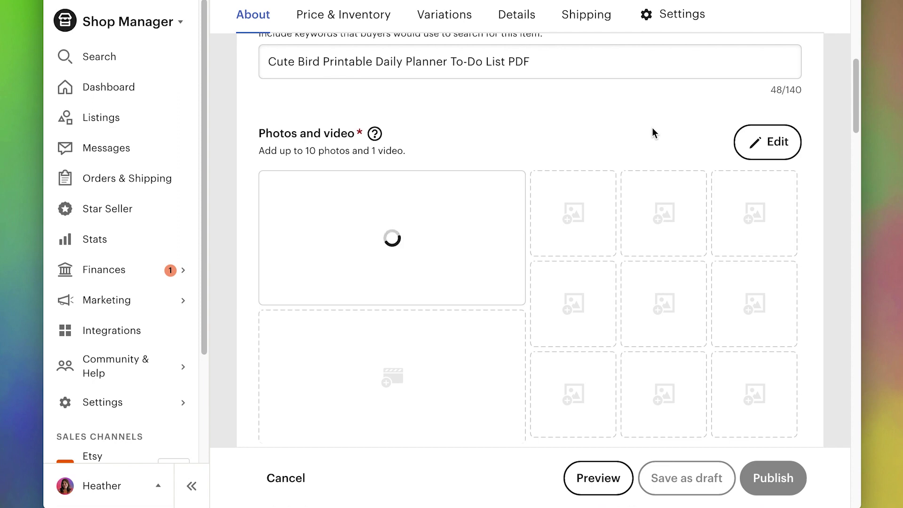
drag(855, 118, 861, 211)
click(523, 201)
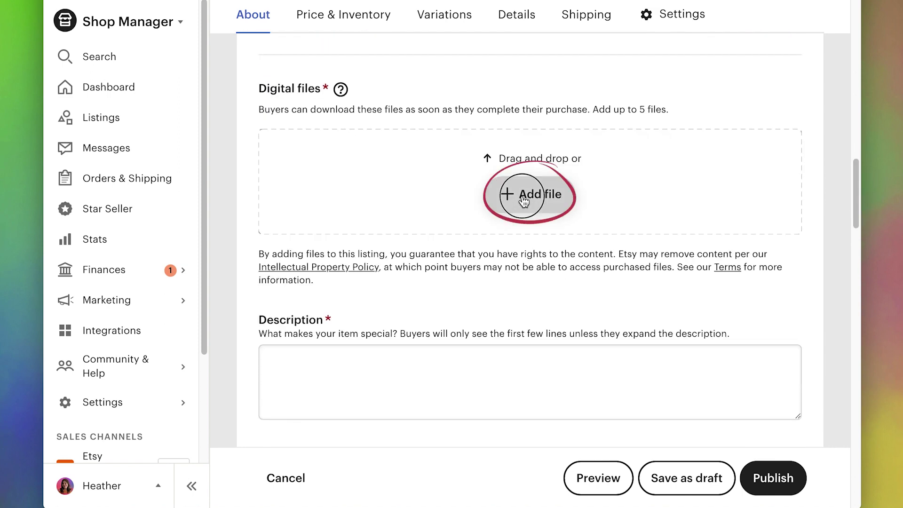
Step: Write the description pitching the daily printable to-do list for prioritizing tasks
click(401, 268)
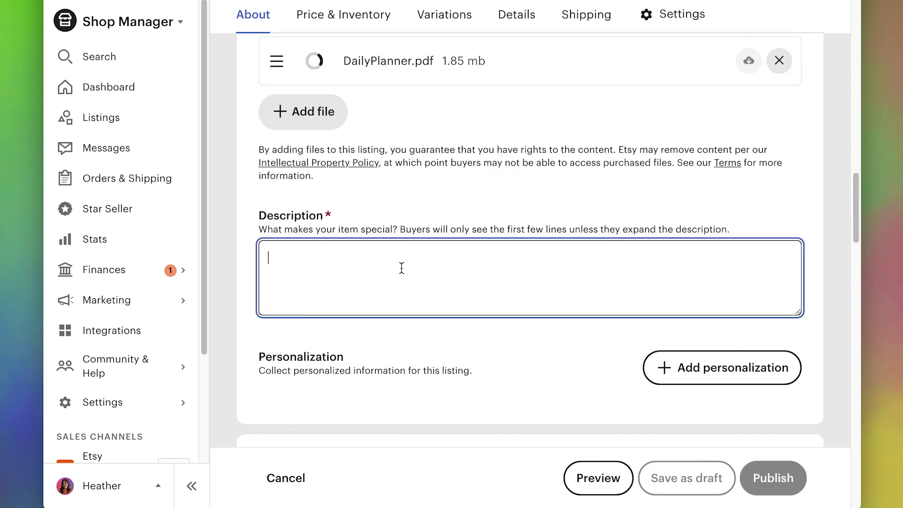
text(Do you have a hard time)
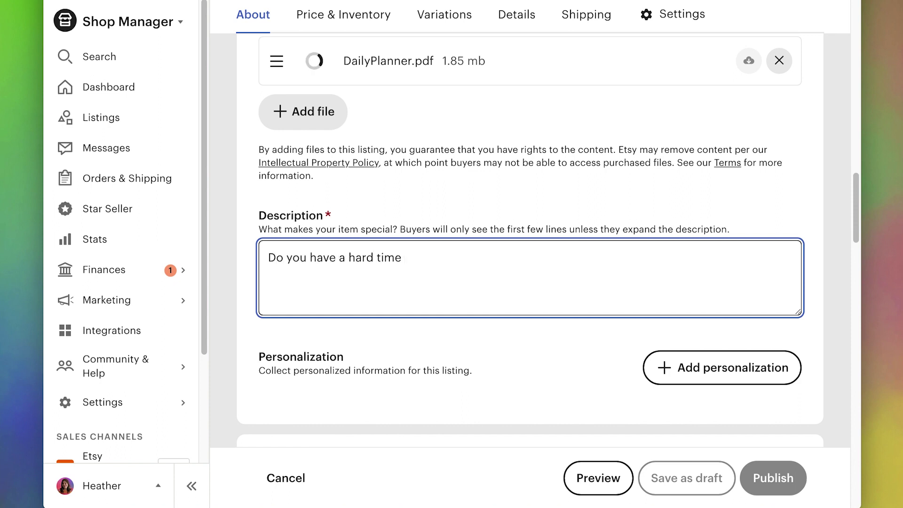
text( prioritizing your dail)
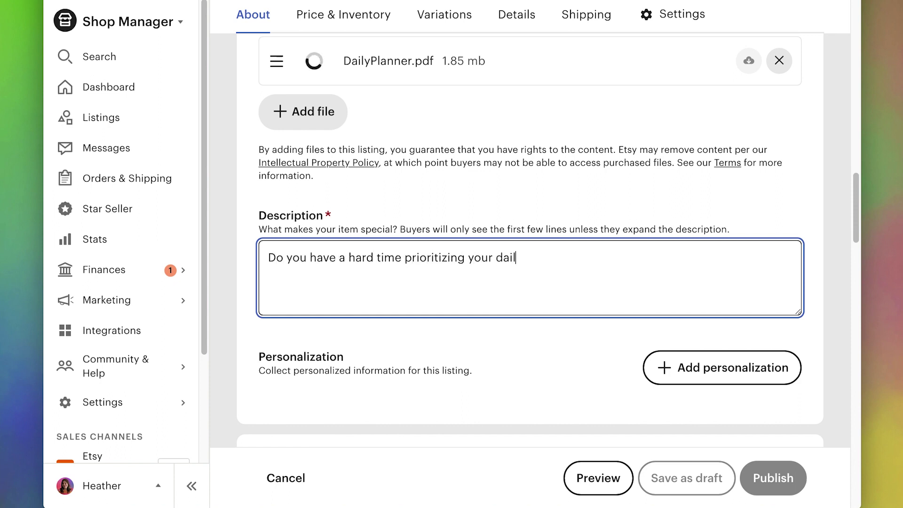
text(y tasks? Do you ne)
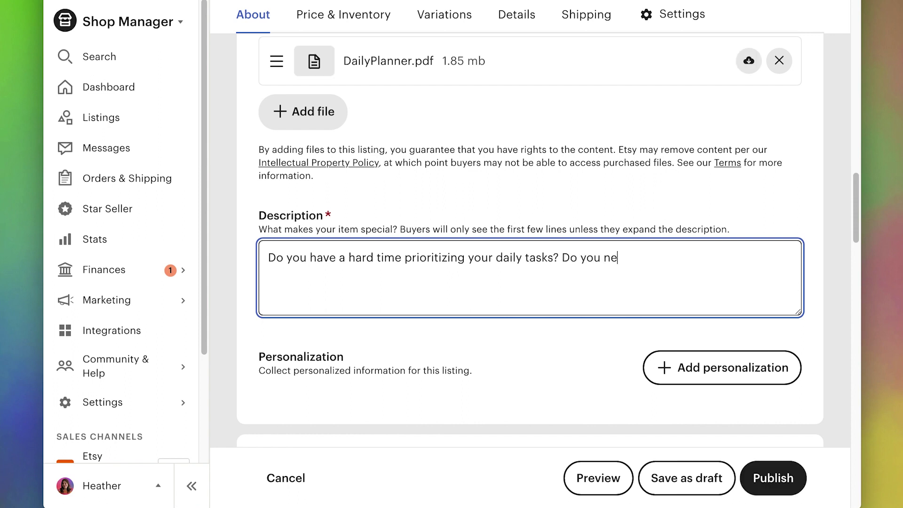
text(ed to add some cuteness to your daily routine to help you get)
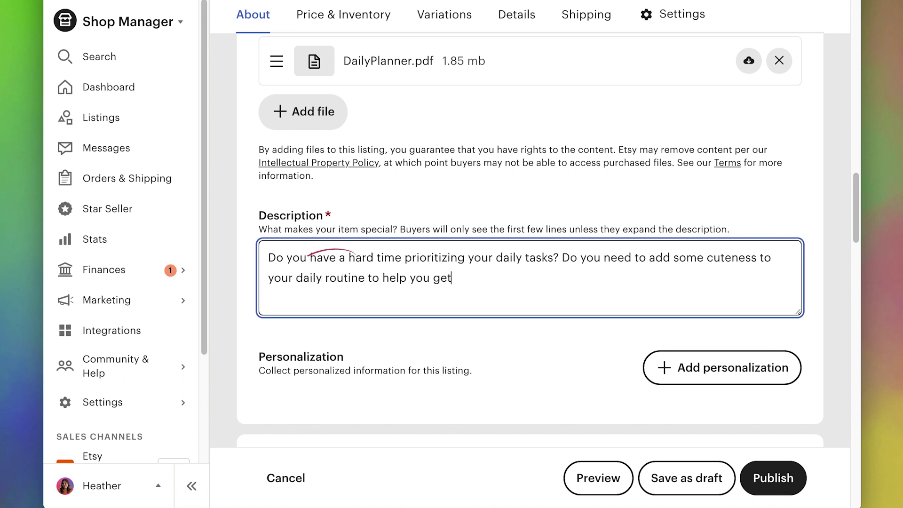
text(motivated?)
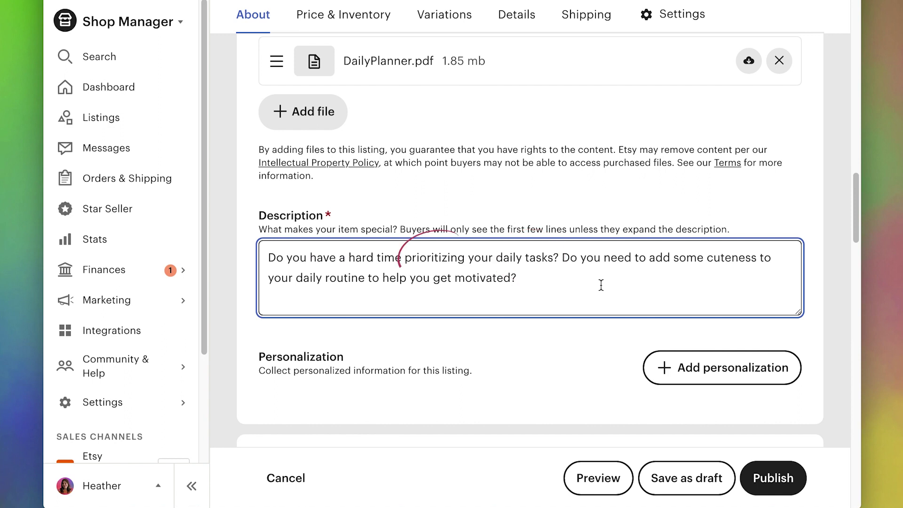
text( Then this daily )
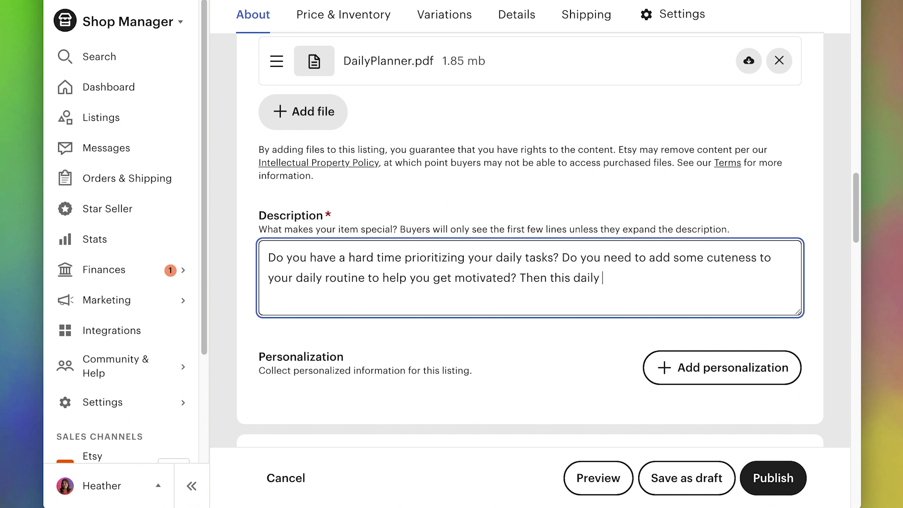
text(printable to-do)
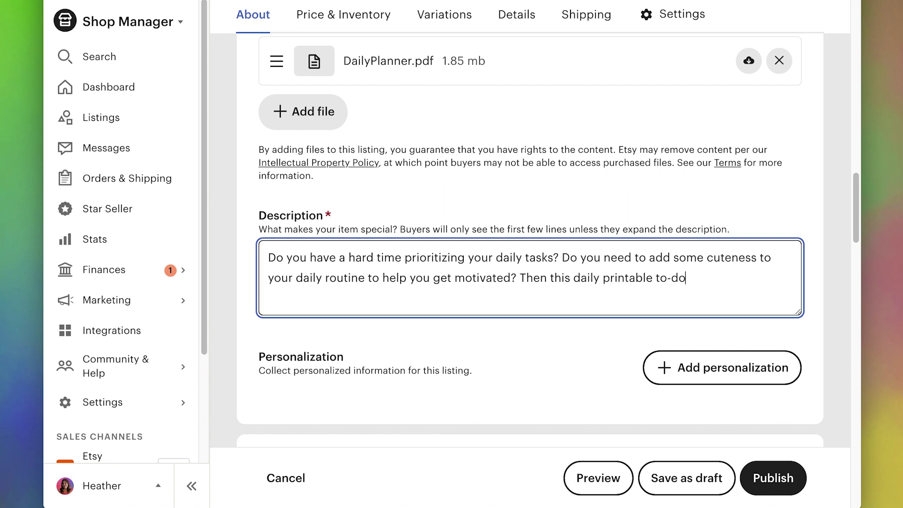
text( list is for you!)
key(Return)
key(Return)
text(I designed )
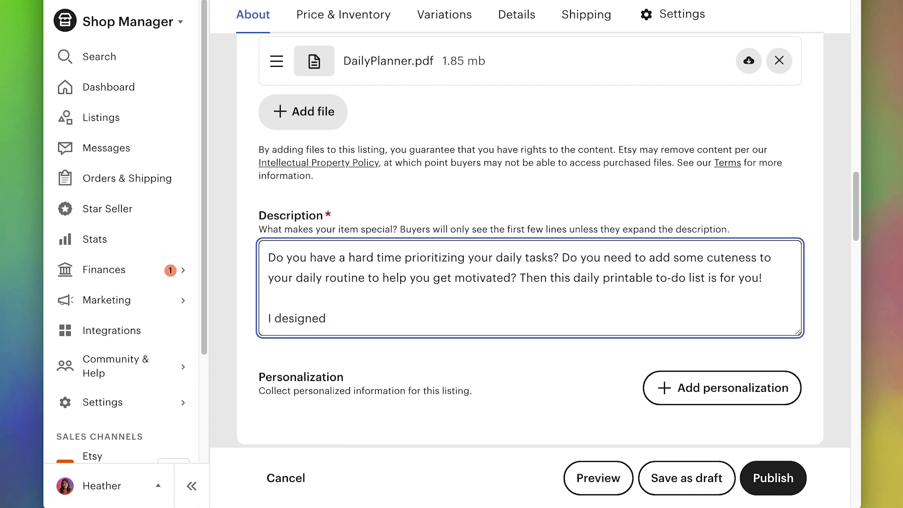
text(this page)
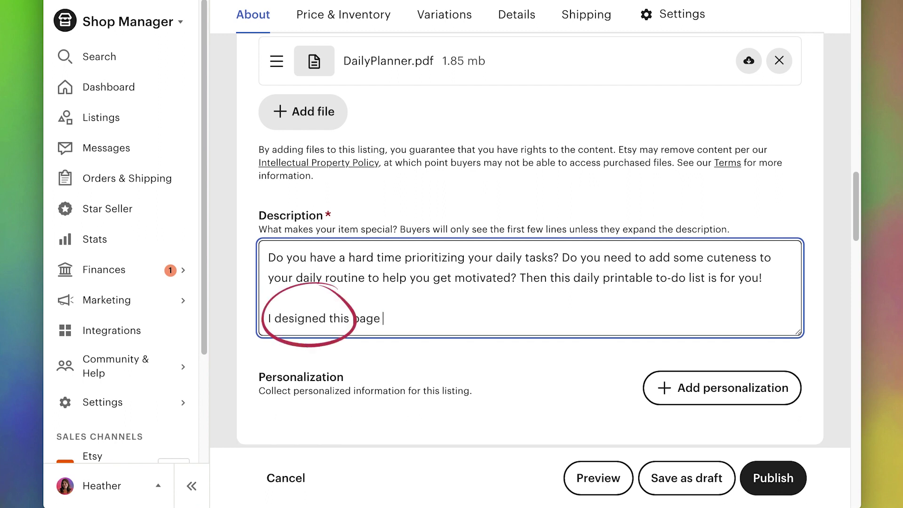
text( to be printed out)
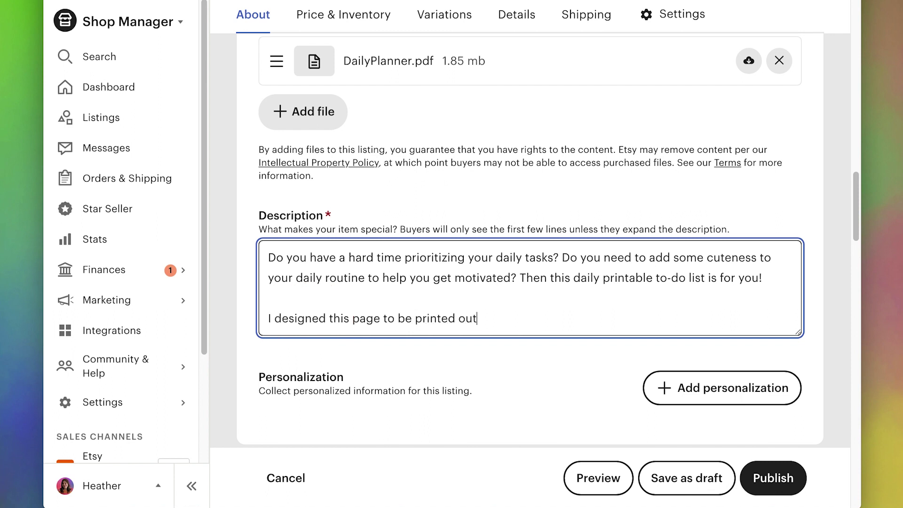
text( daily and filled )
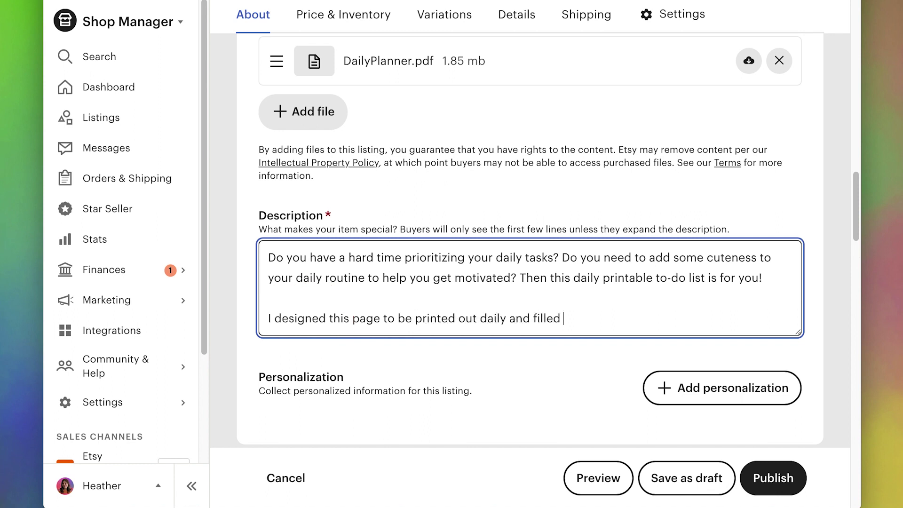
text(out, and I kmade sure to )
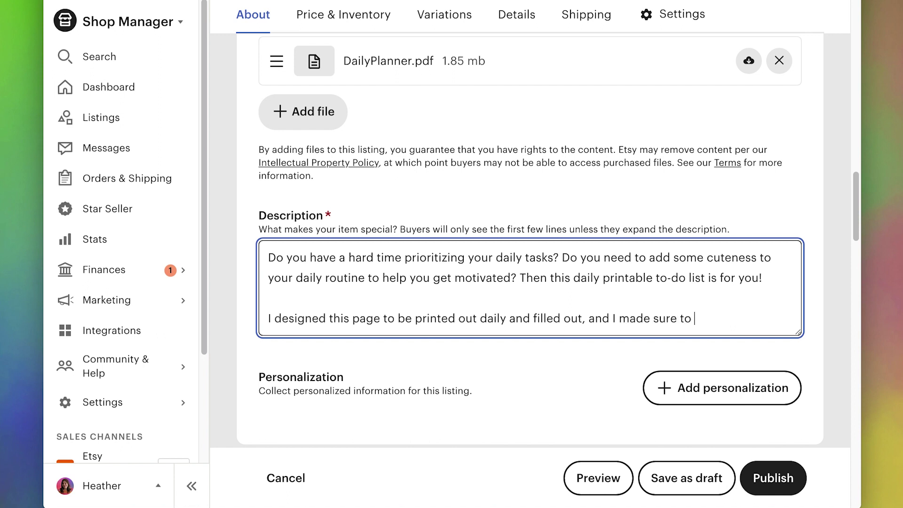
text(make it fun and inspiring )
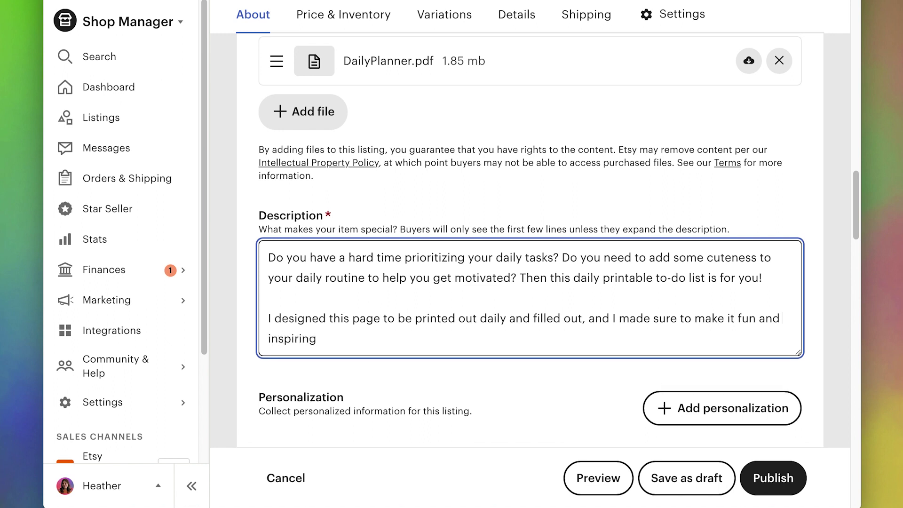
text(so you can get more d)
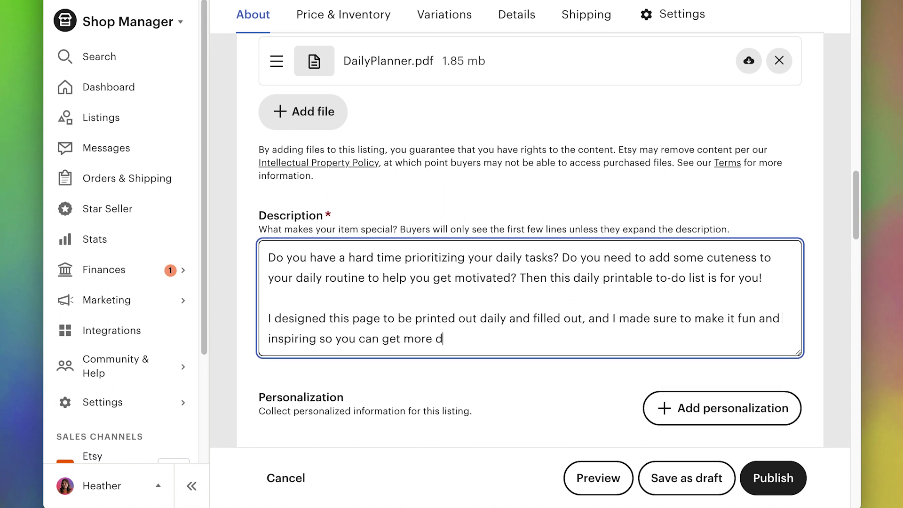
text(one! These cute little birds will k)
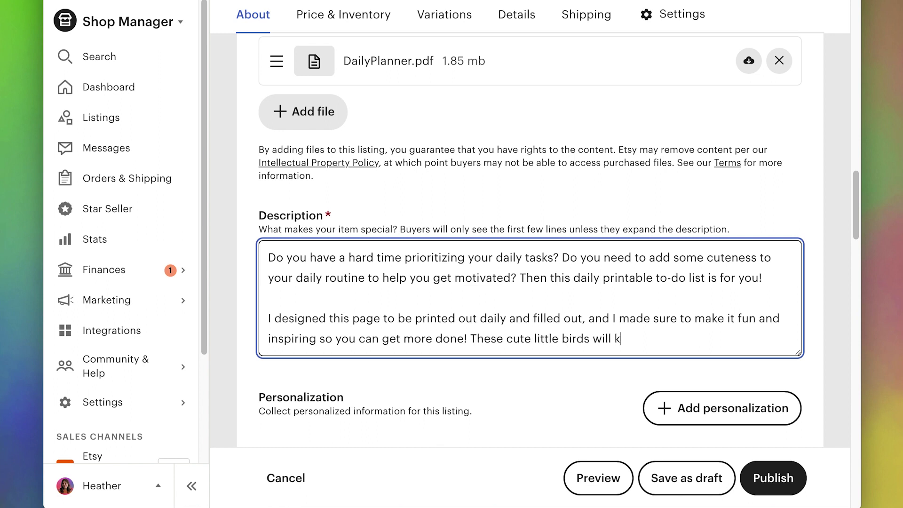
text(eep you company while you're plann)
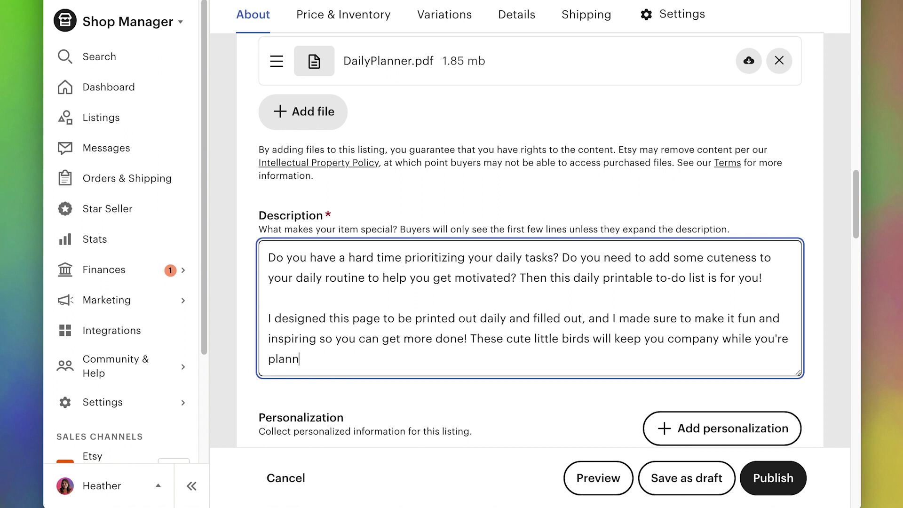
text(ing your day)
Step: Add a paragraph describing the single-page 8.5"x11" letter-sized PDF and email download
text(!)
key(Return)
key(Return)
text(This is a sing)
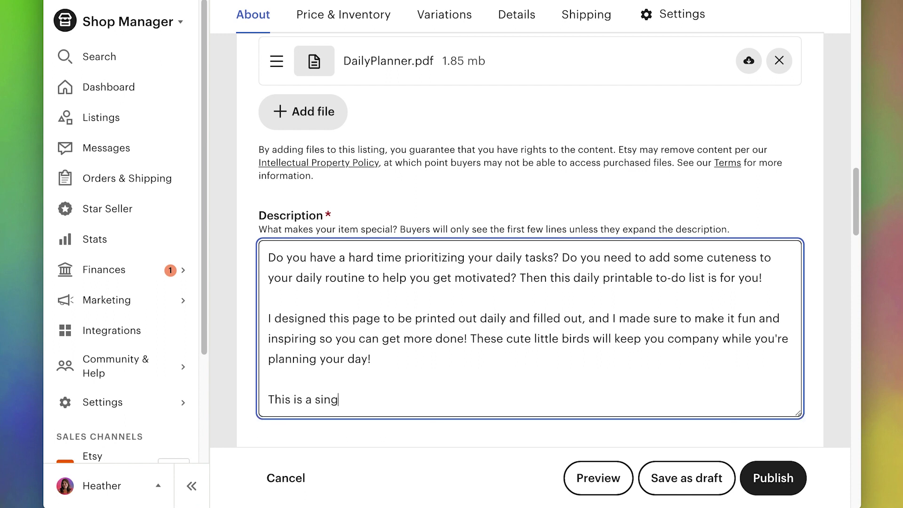
text(le-page PDF)
click(383, 399)
text(8.5x11)
key(BackSpace)
key(BackSpace)
key(BackSpace)
text("x11" standard letter-sized downloadable PDF)
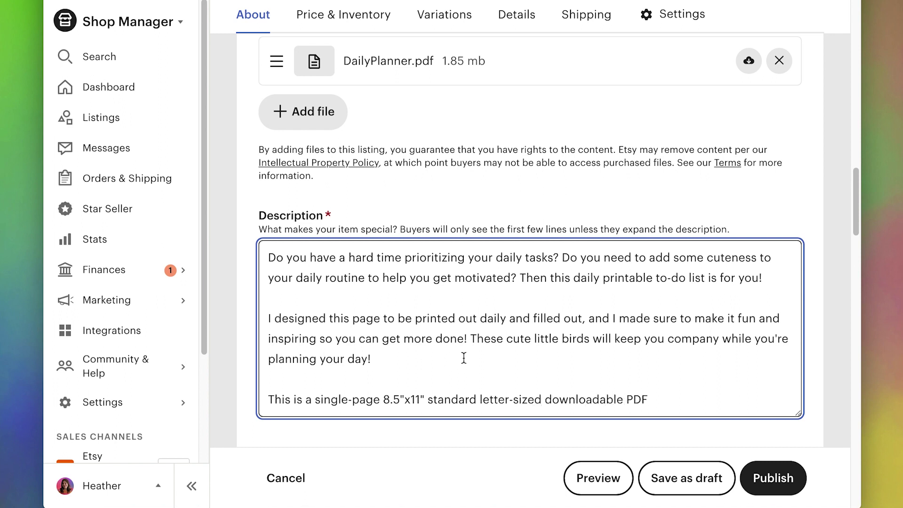
text(. When you purchase this file, Etsy will make it available for you to download. If you're having trou)
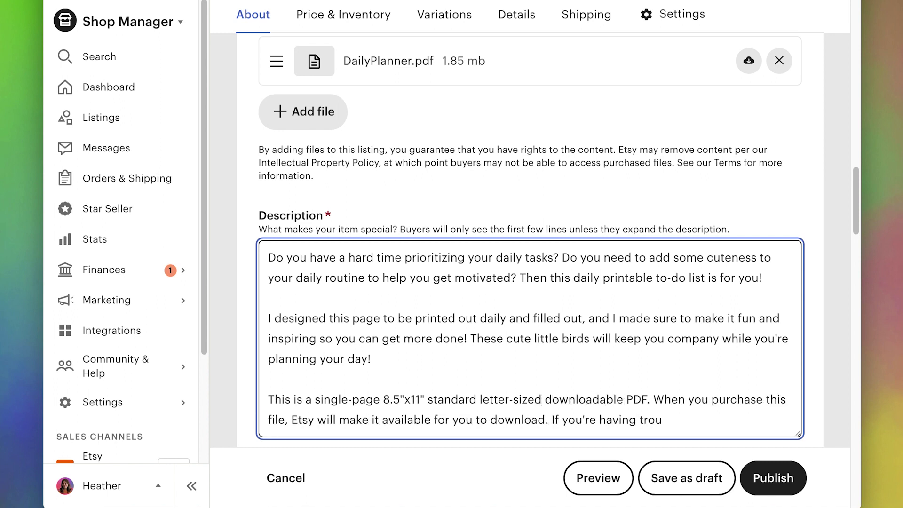
text(ble finding the download, be sure to check your email for a message from Etsy!)
Step: Add, then delete, the closing line about more planner items in the shop
key(Return)
key(Return)
text(F)
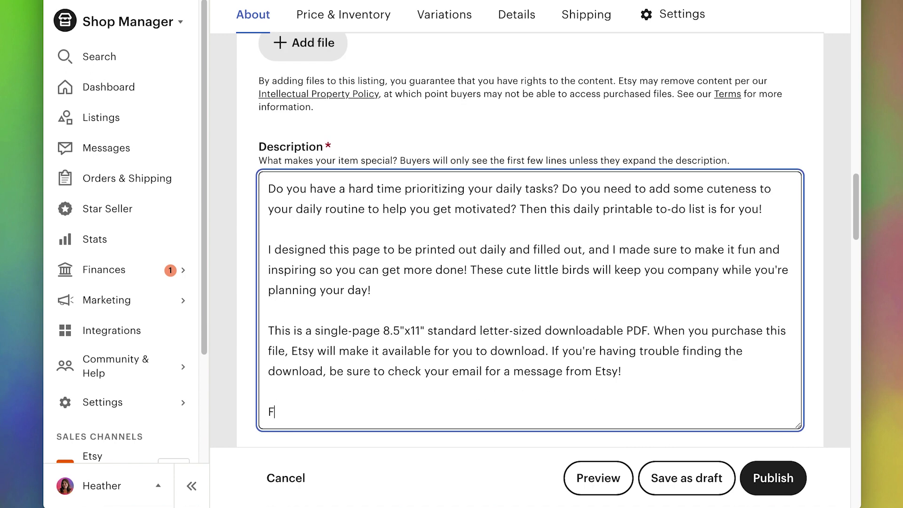
text(or more planner items, check out the rest of the )
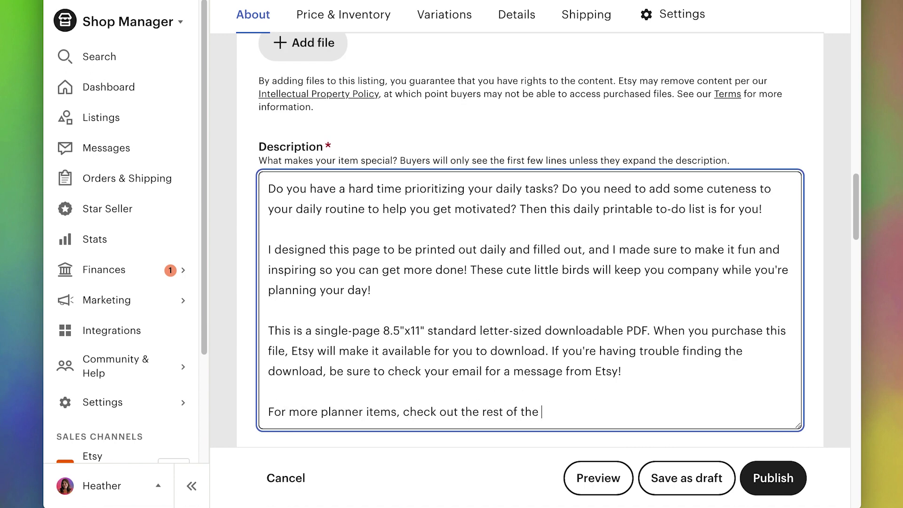
text(items in my shop)
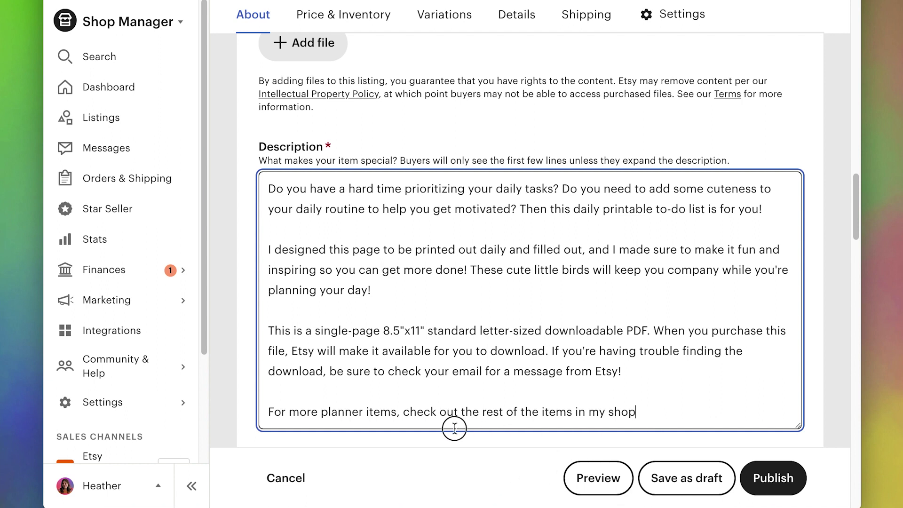
shift+click(294, 413)
shift+click(253, 413)
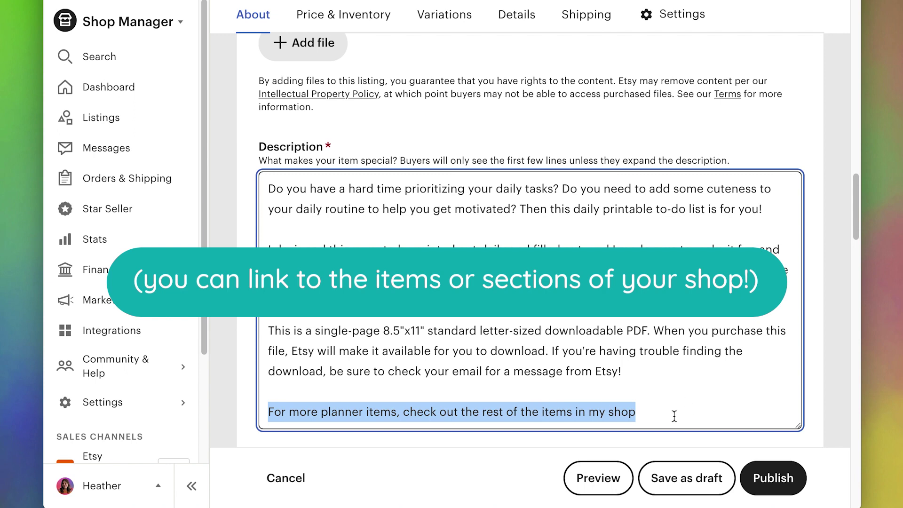
key(BackSpace)
key(BackSpace)
key(BackSpace)
Step: Set the listing price to $2.00
scroll(477, 217, down, 8)
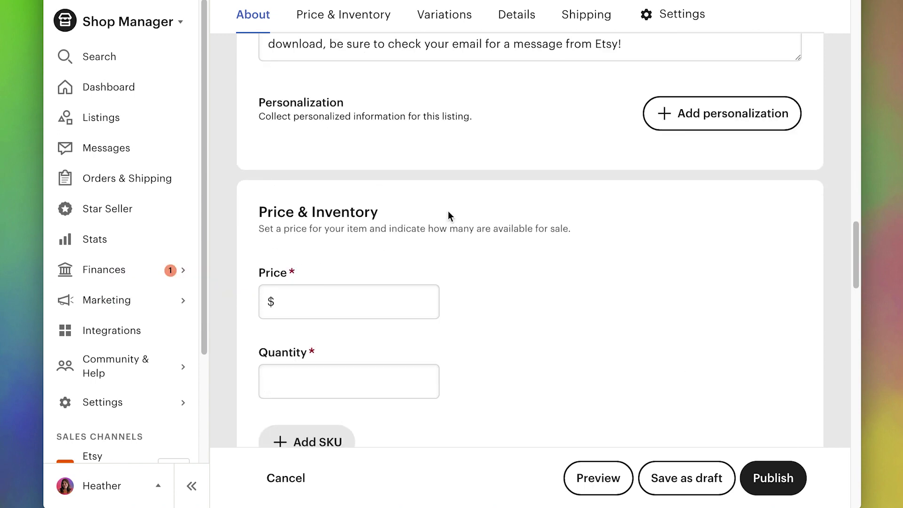
click(352, 311)
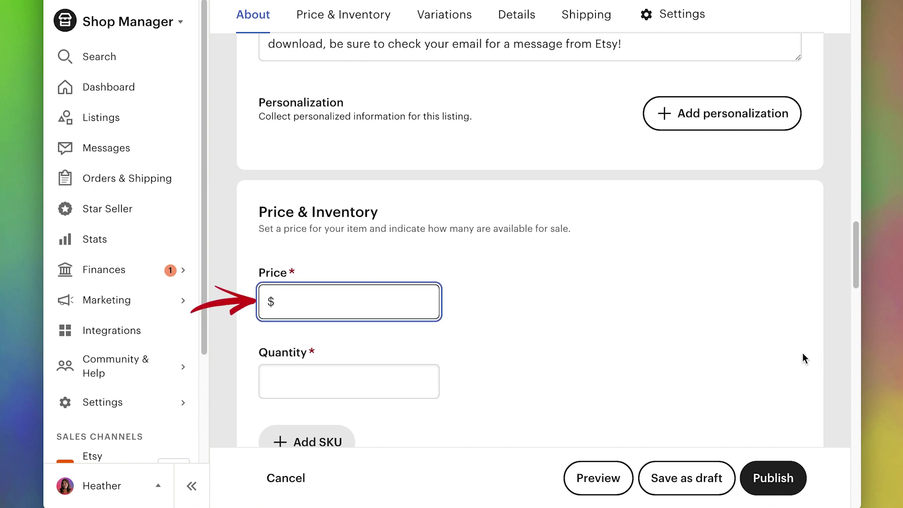
text(2.00)
click(664, 296)
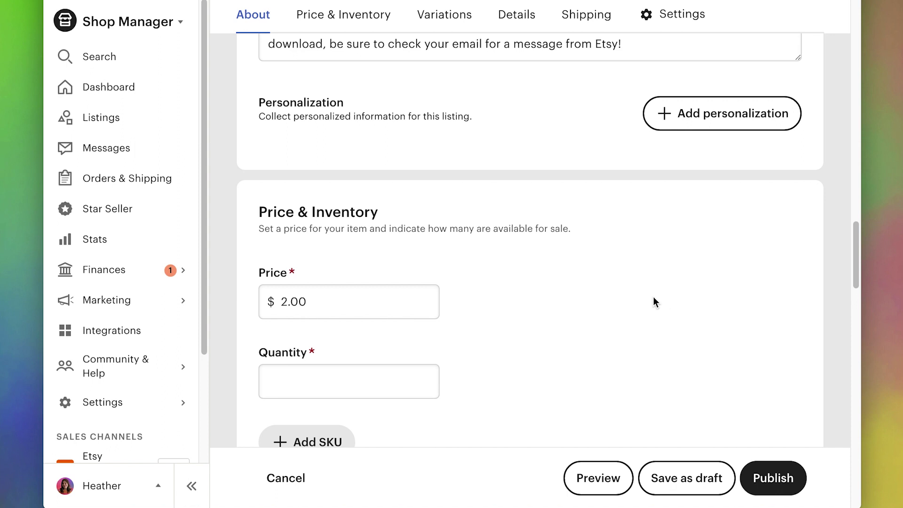
Step: Set the available quantity to 100
click(348, 381)
scroll(343, 329, down, 2)
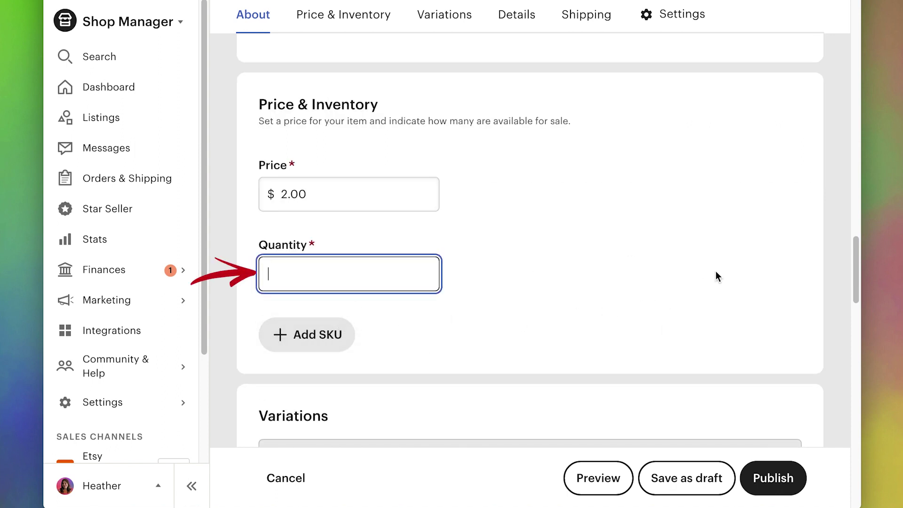
text(00)
click(742, 288)
drag(855, 274, 857, 331)
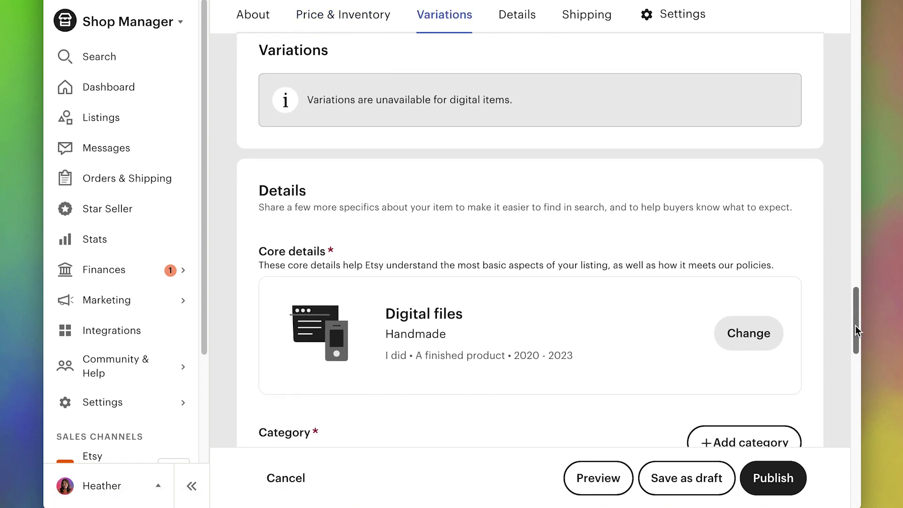
Step: Search categories for 'planner' and file the listing under Calendars & Planners
scroll(720, 213, down, 6)
click(708, 154)
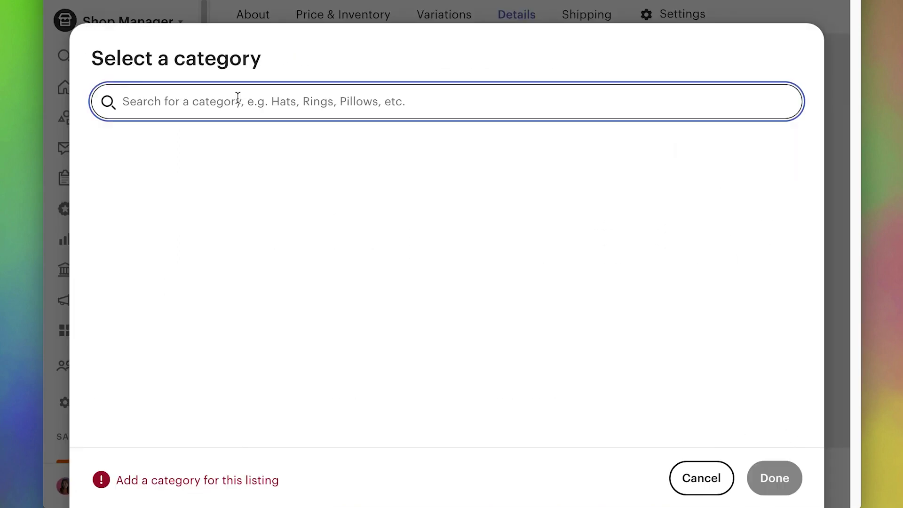
text(planner)
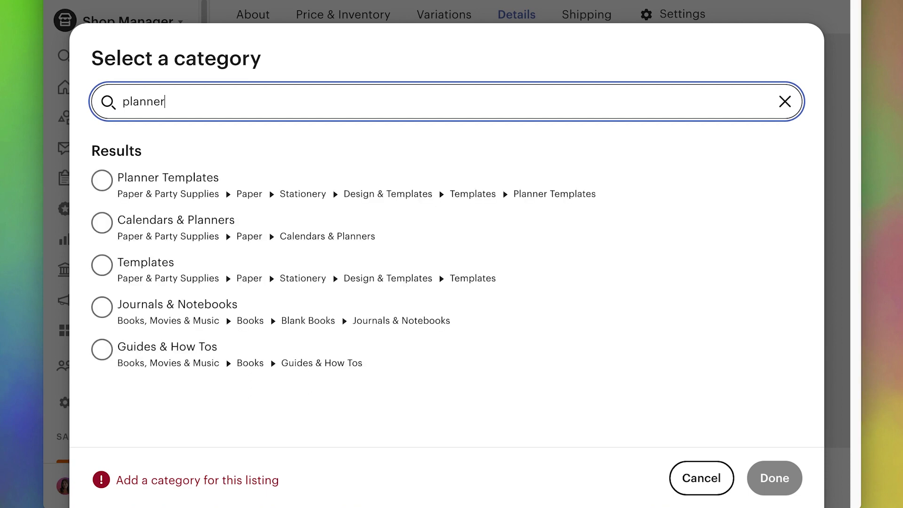
click(100, 229)
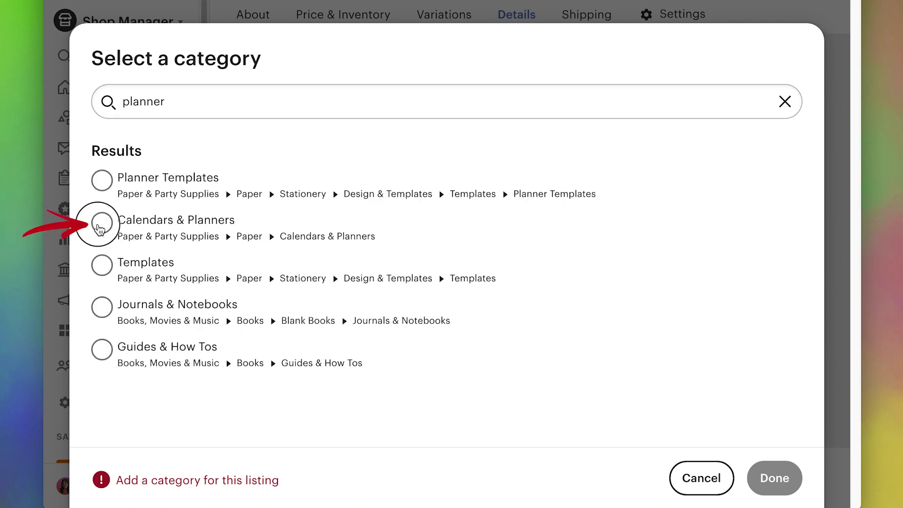
click(775, 480)
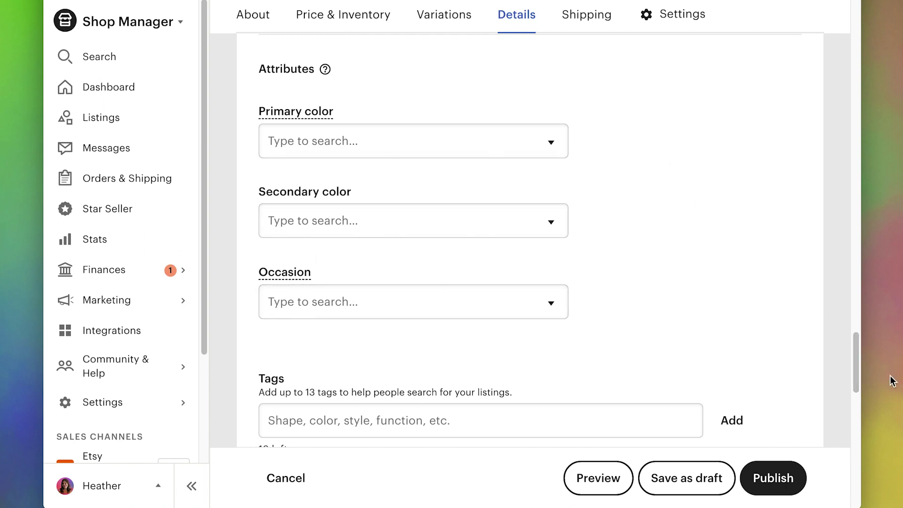
drag(854, 385, 857, 413)
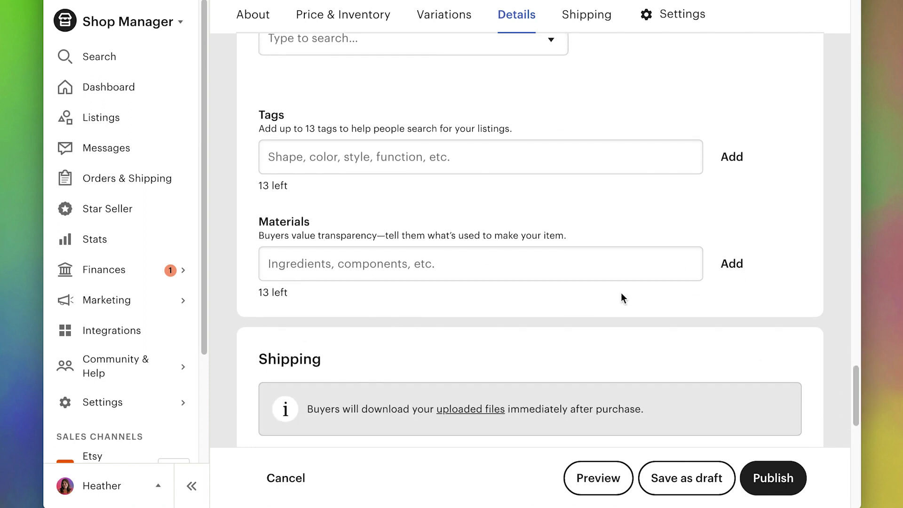
Step: Add tags: day planner pdf, daily to do list, daily planner, downloadable planner, printable to-do list, printable planner
click(335, 157)
text(day planner pdf)
key(Return)
text(daily to do list)
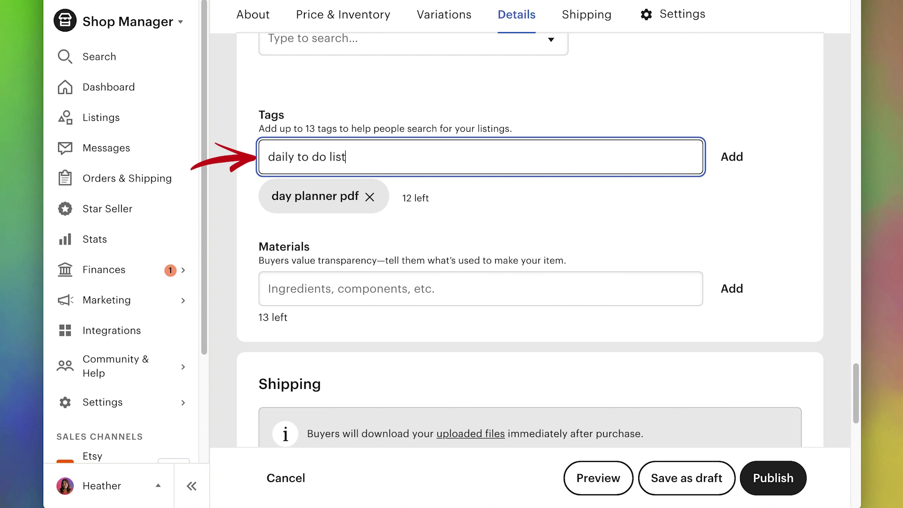
key(Return)
text(daily planner)
key(Return)
text(downloadable planner)
key(Return)
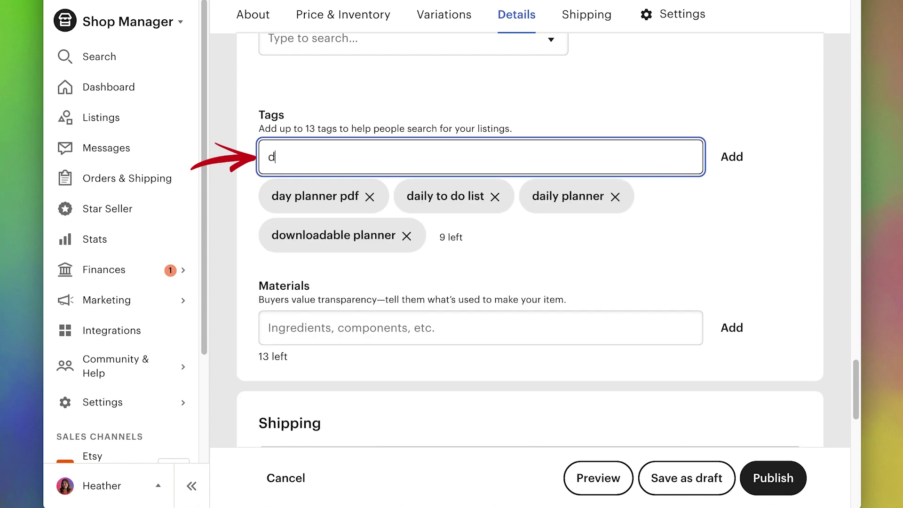
text(printable to-do list)
key(Return)
text(printable planner)
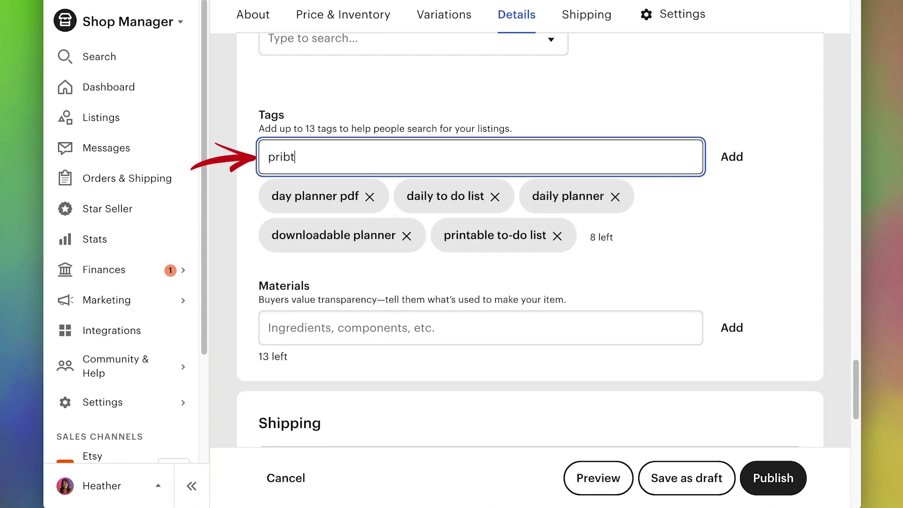
key(Return)
Step: Add tags: daily priority list, daily task list pdf, cute daily planner, colorful to-do list, bird to-do list, cute office supplies, school planning
text(daily priority list)
key(Return)
text(daily task list pdf)
key(Return)
text(cute daily planner)
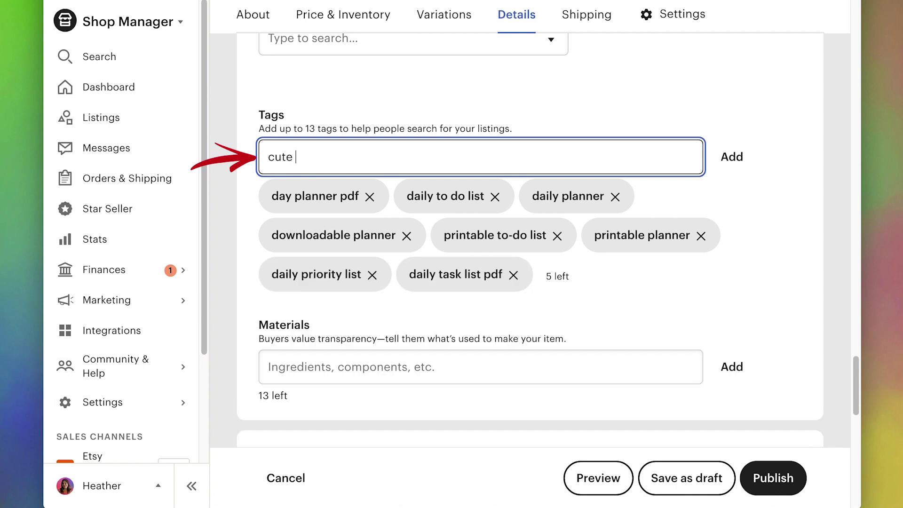
key(Return)
text(colorful to-do list)
key(Return)
text(bird )
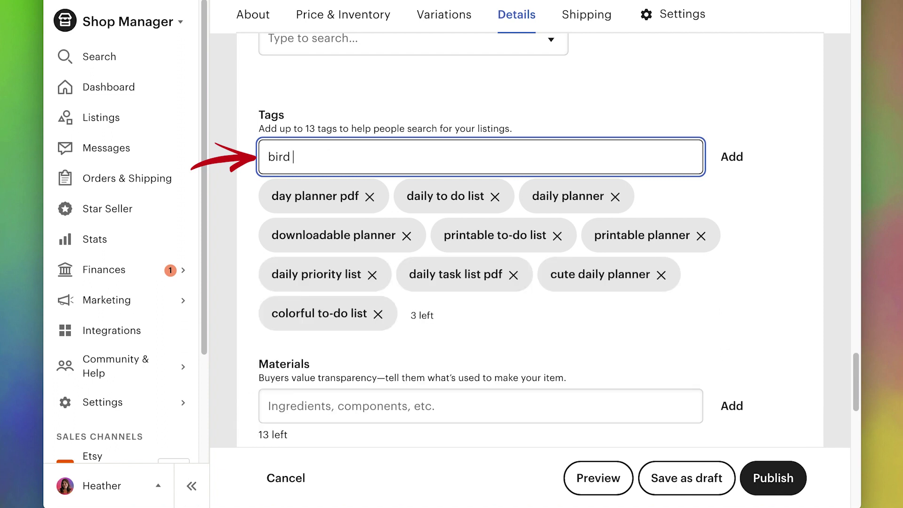
text(to-do list)
key(Return)
text(cute office supplies)
key(Return)
text(school planning)
key(Return)
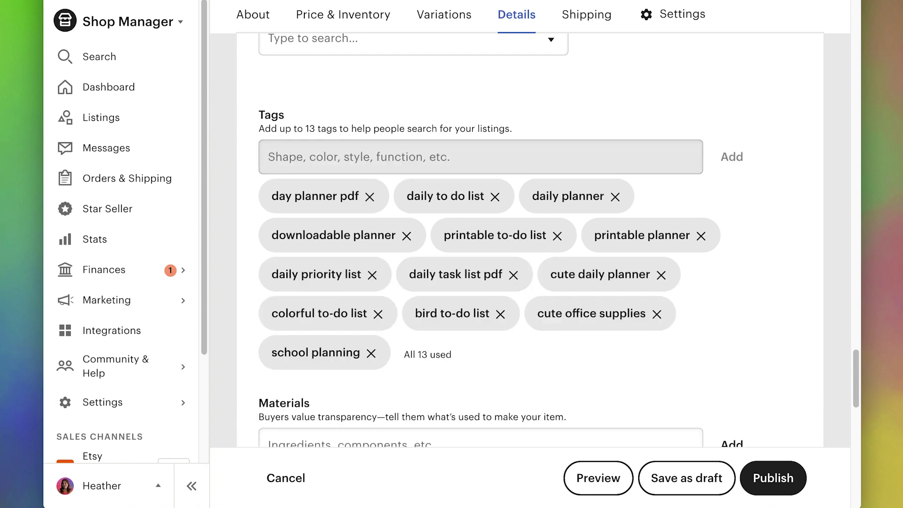
drag(856, 391, 857, 475)
Step: Leave Shop section set to None and click Publish for the listing
click(506, 121)
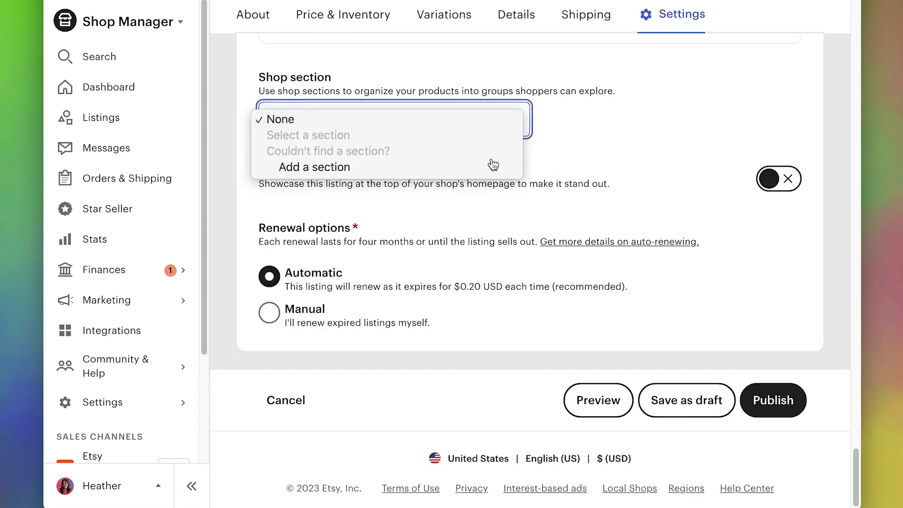
click(643, 134)
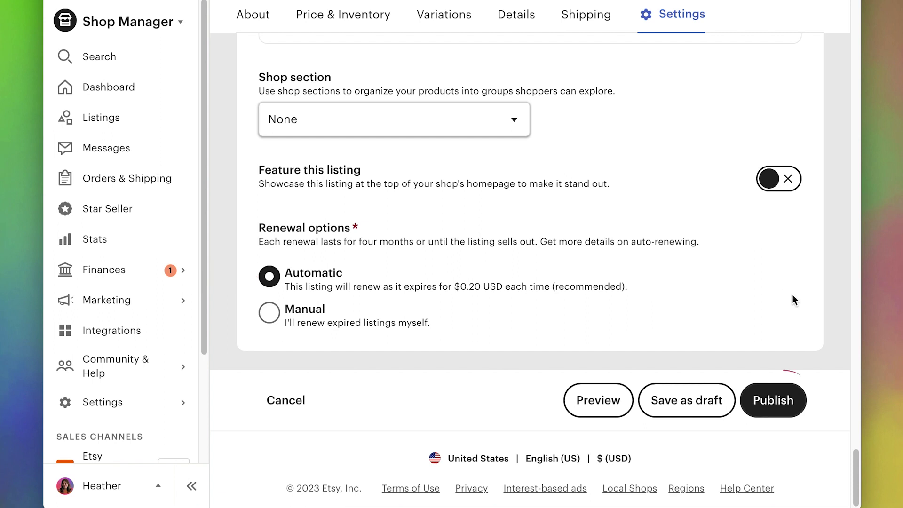
click(775, 408)
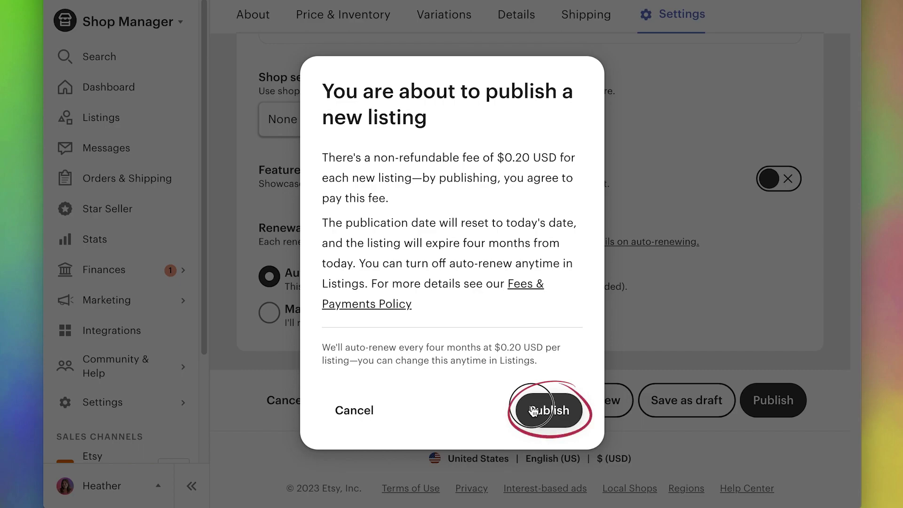
Step: Publish the bird planner listing and view its live $2.00 page in the Etsy shop
click(533, 411)
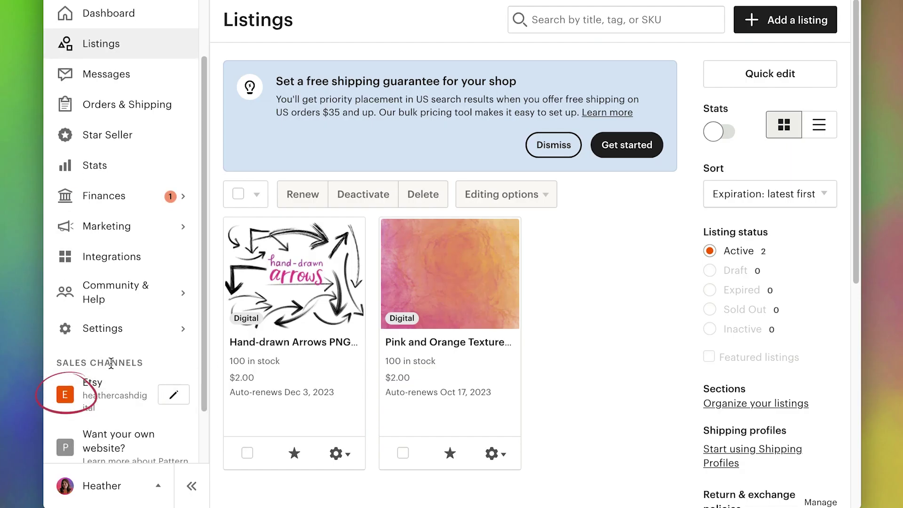
click(67, 398)
scroll(521, 334, down, 3)
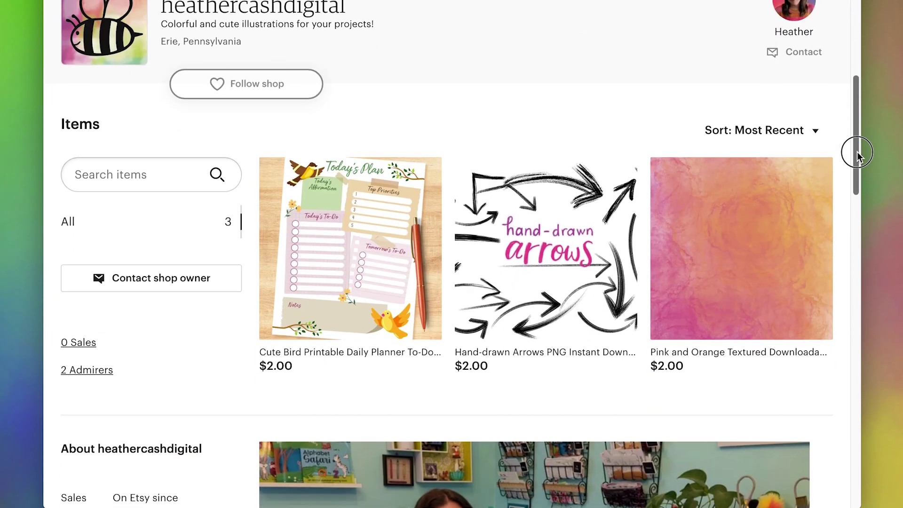
click(367, 277)
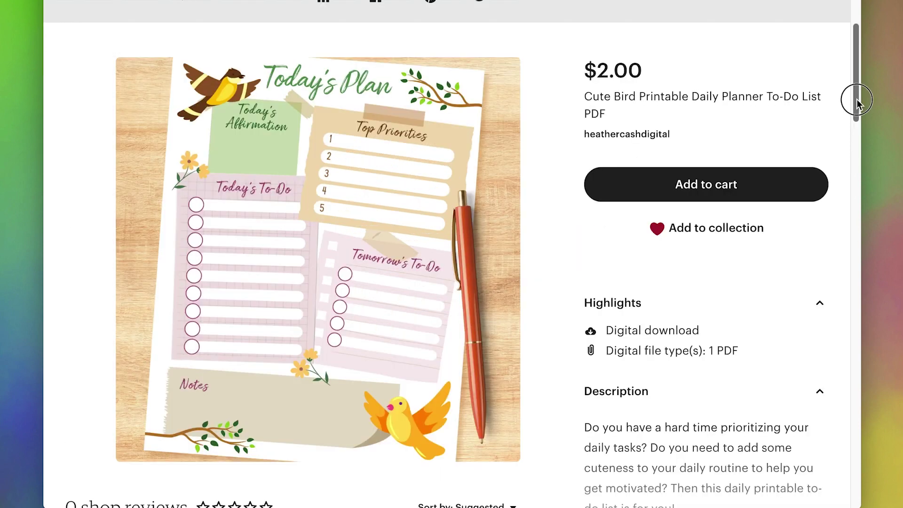